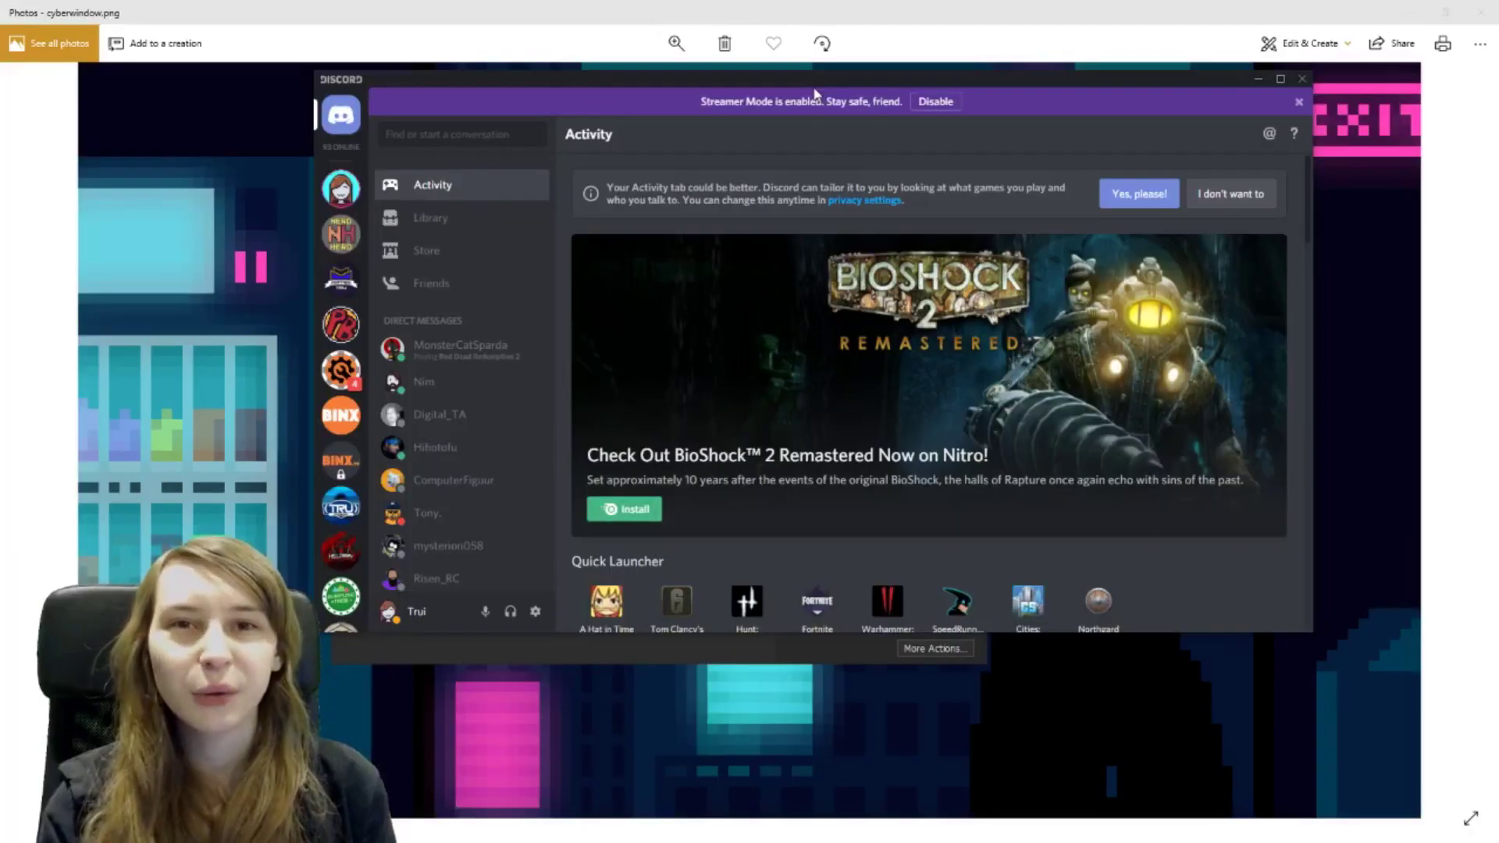
Look through Discord's User Settings, scrolling through the Appearance page.
click(539, 611)
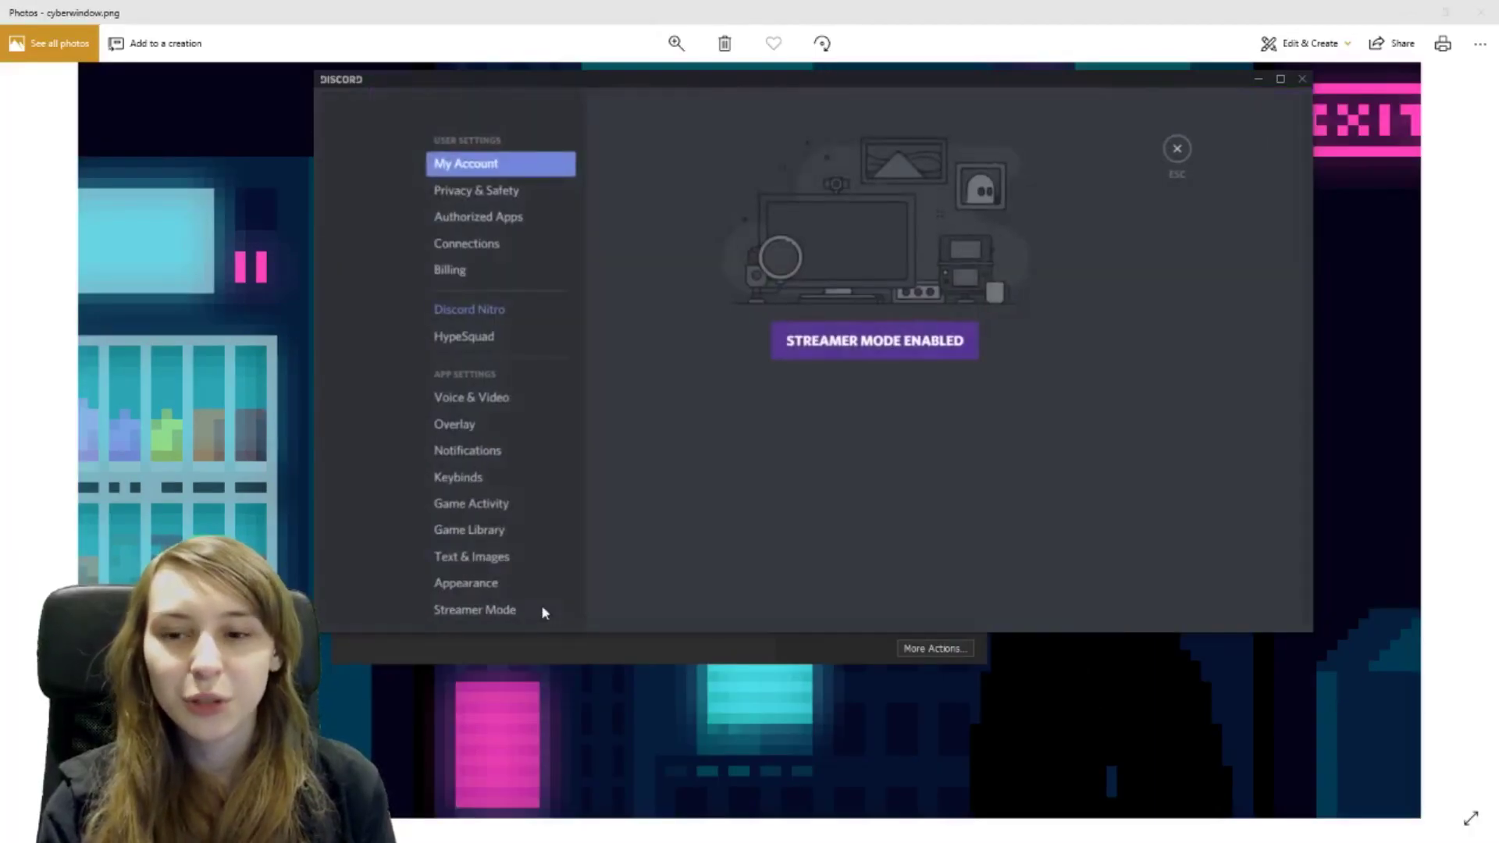
scroll(542, 593, down, 2)
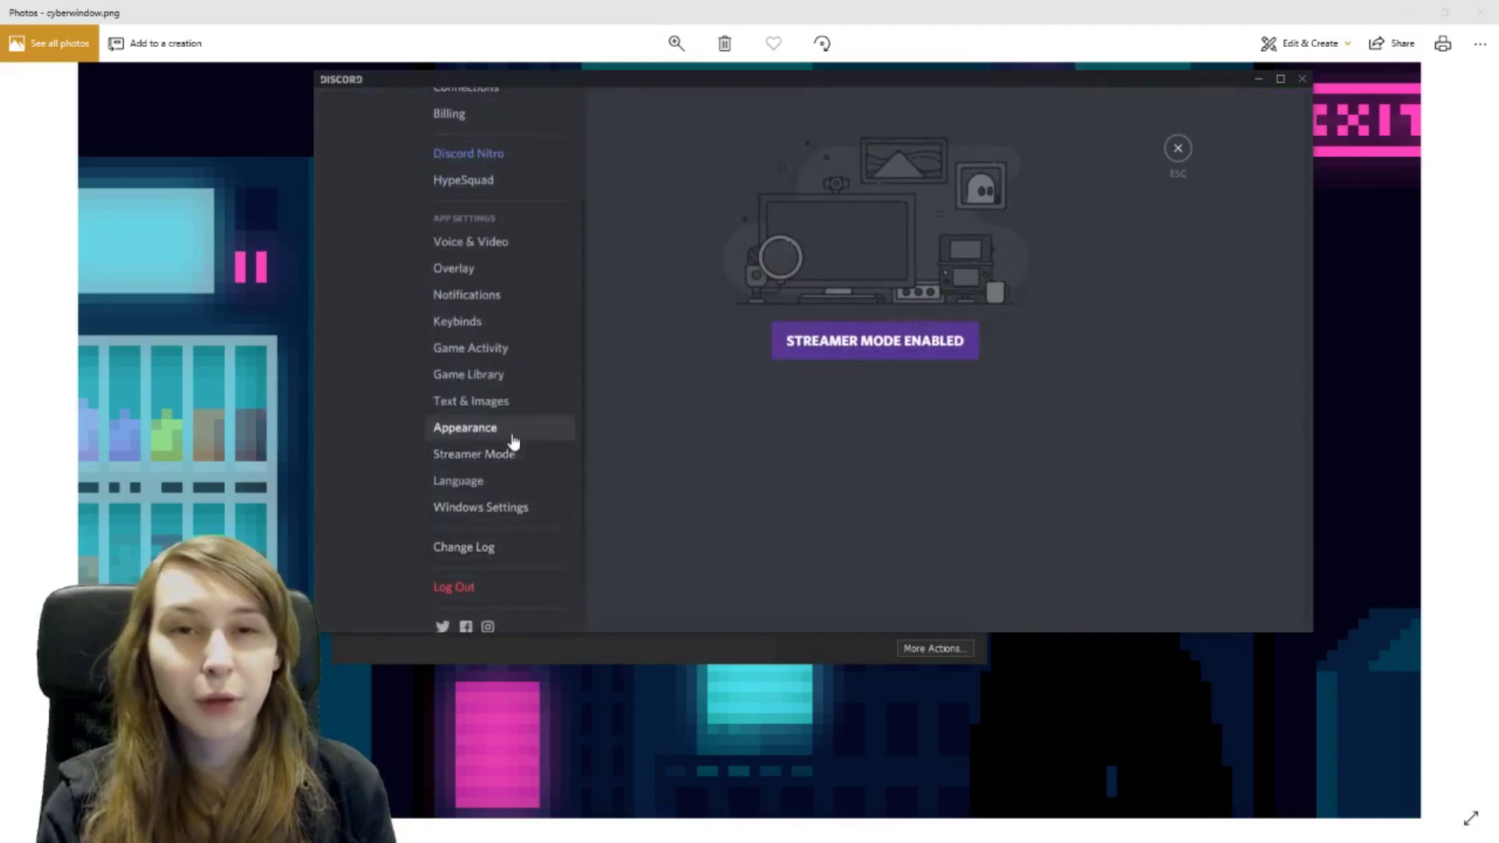
click(514, 439)
scroll(1237, 382, down, 6)
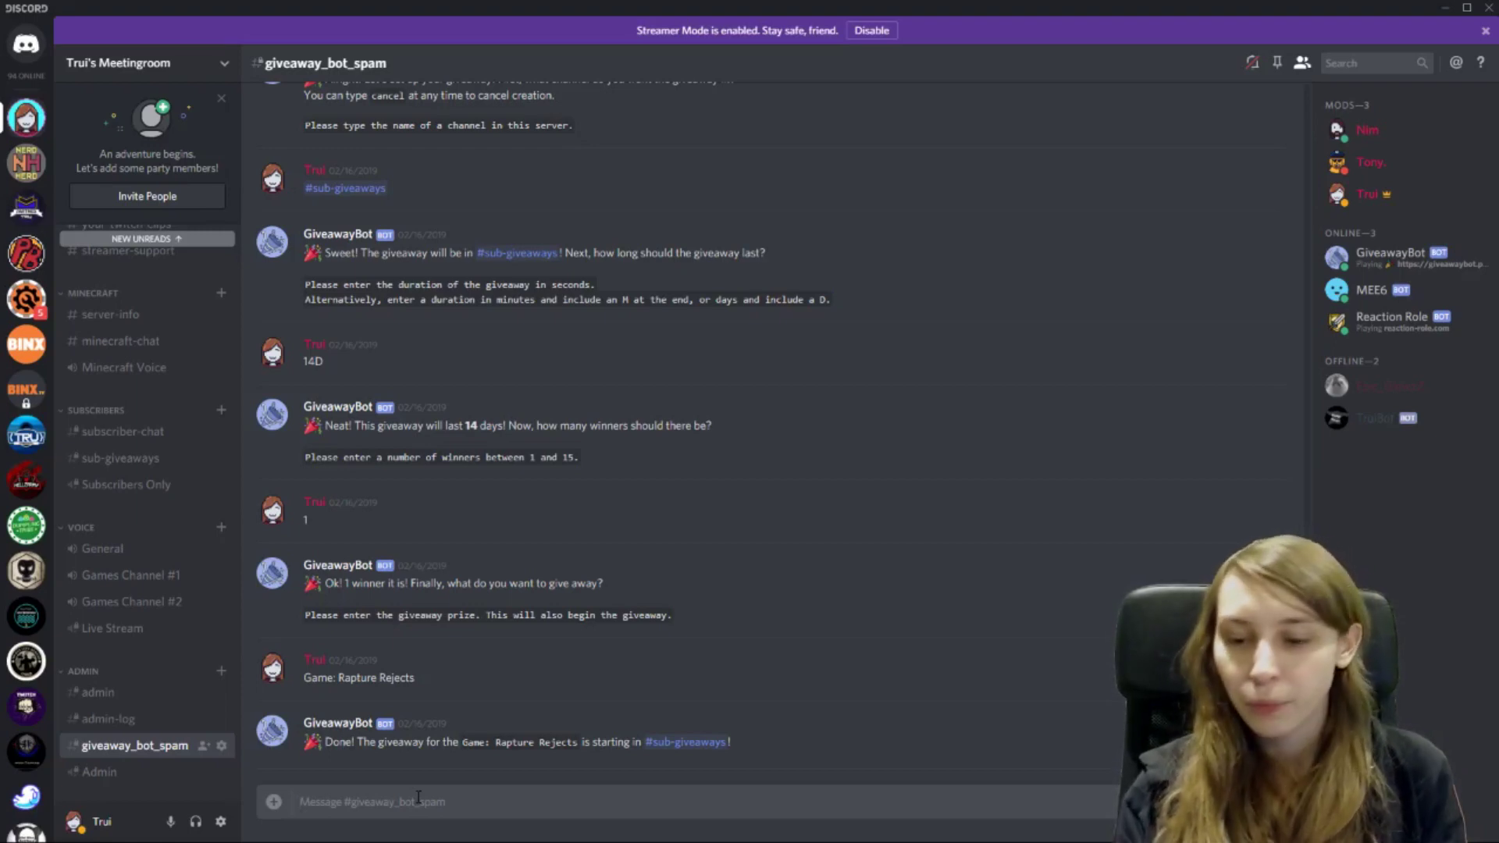
text(\)
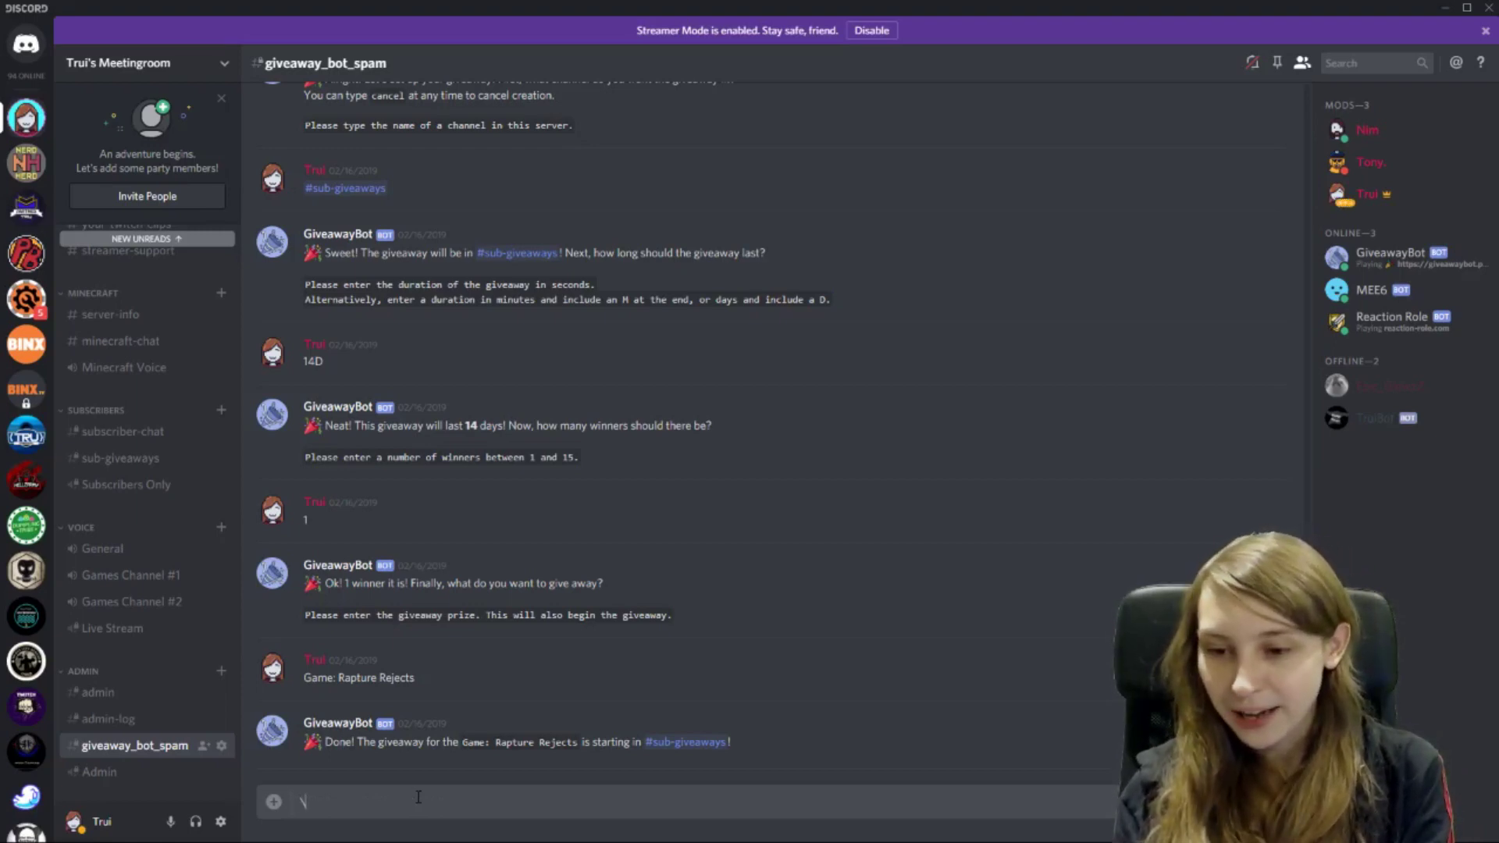
text(@)
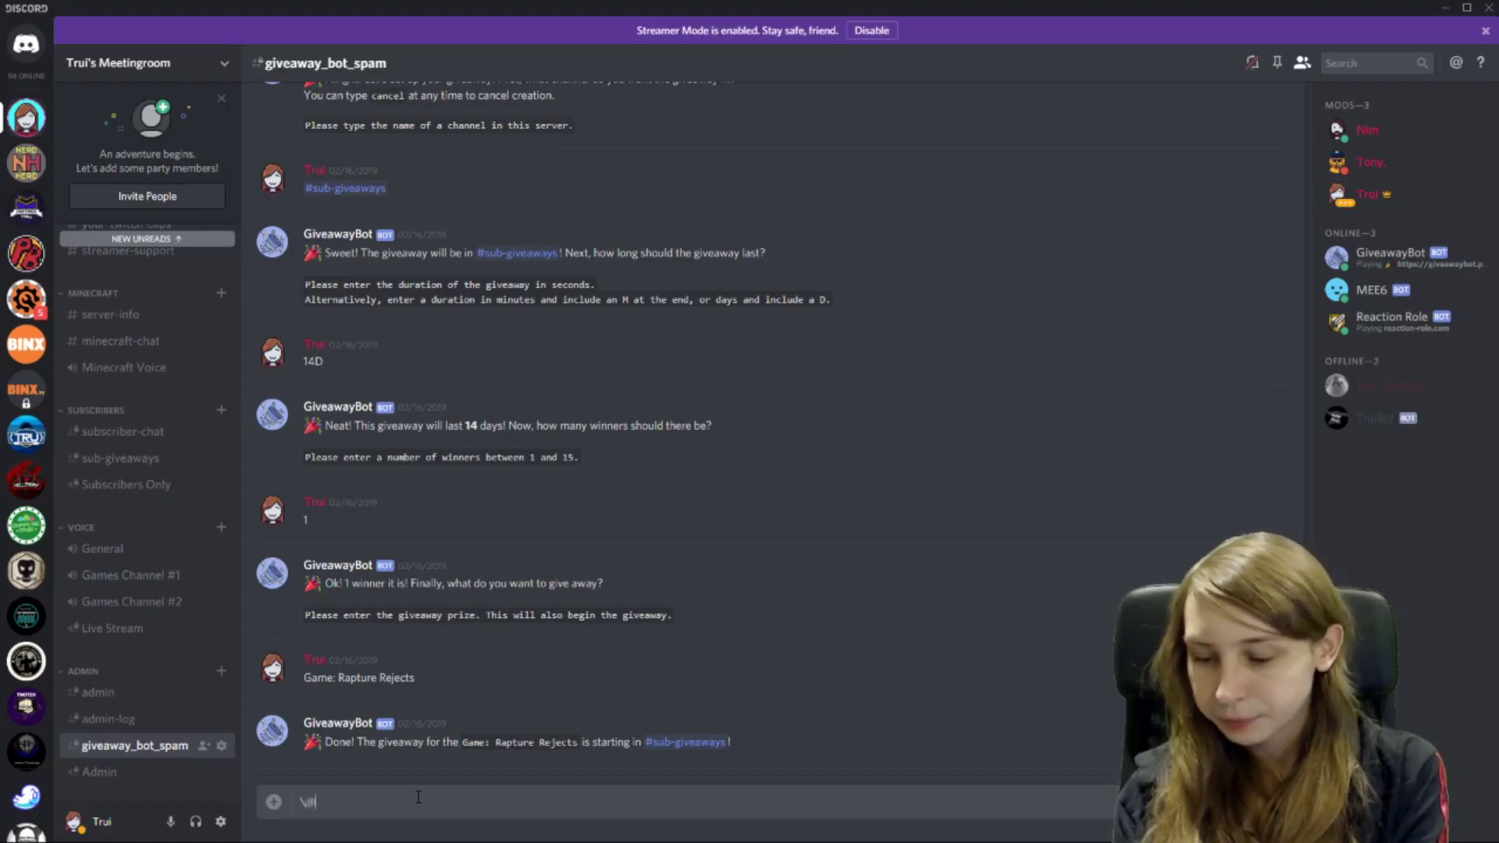
text(g)
key(Tab)
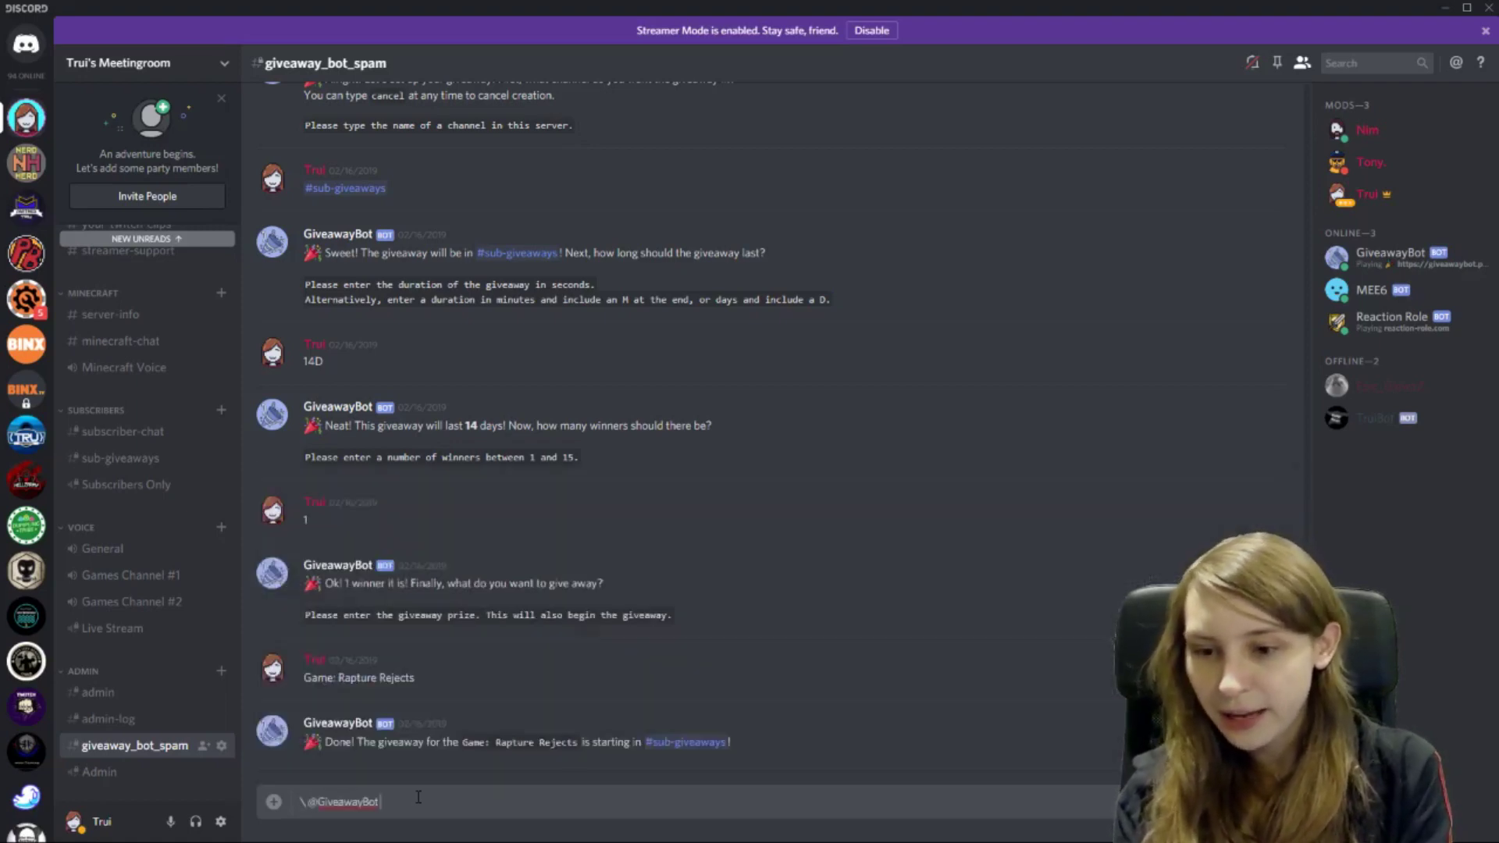
key(BackSpace)
key(Escape)
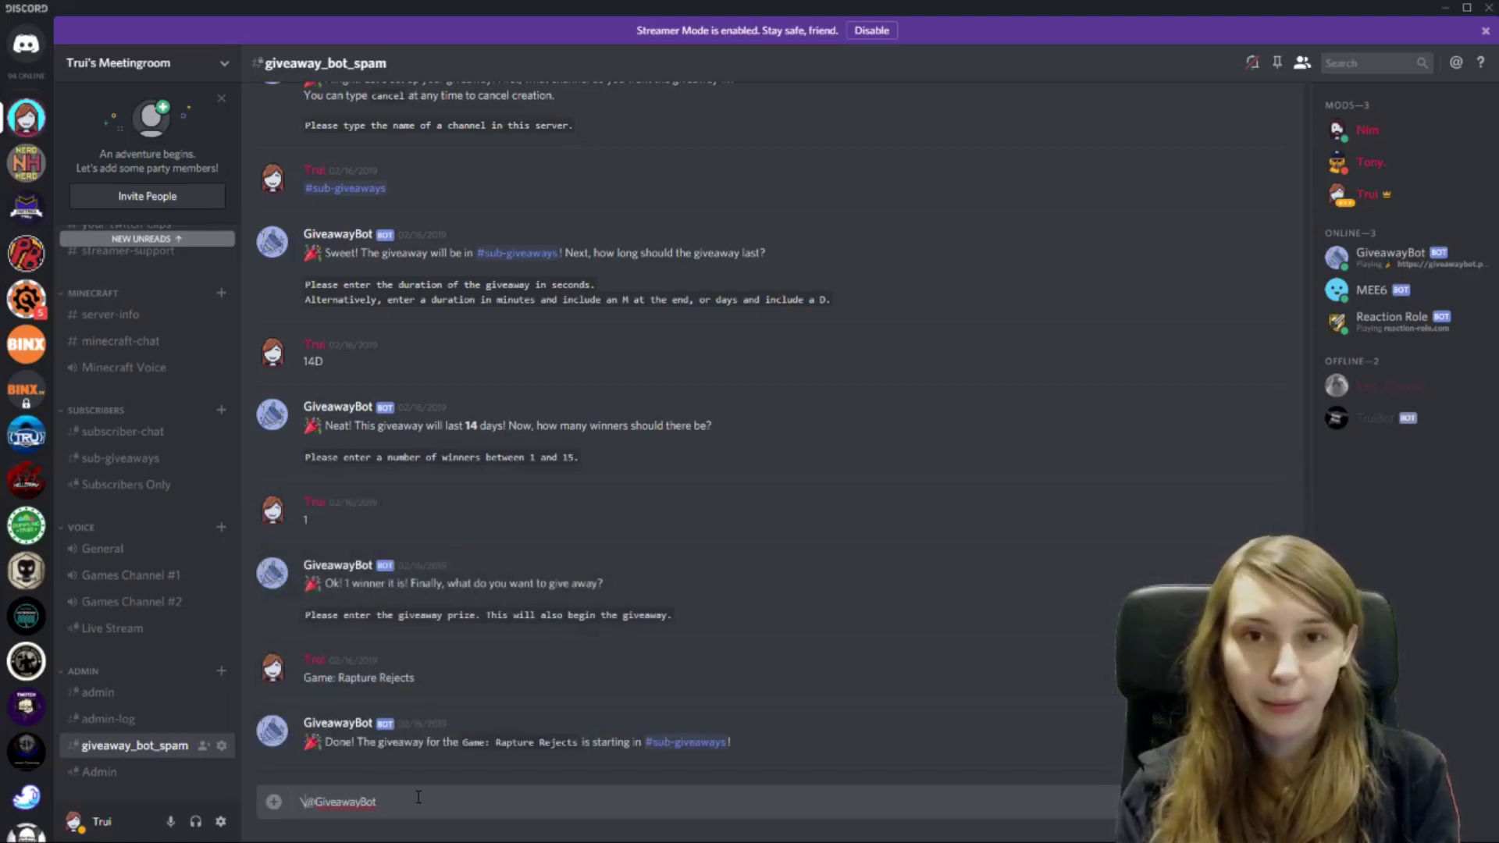
key(Return)
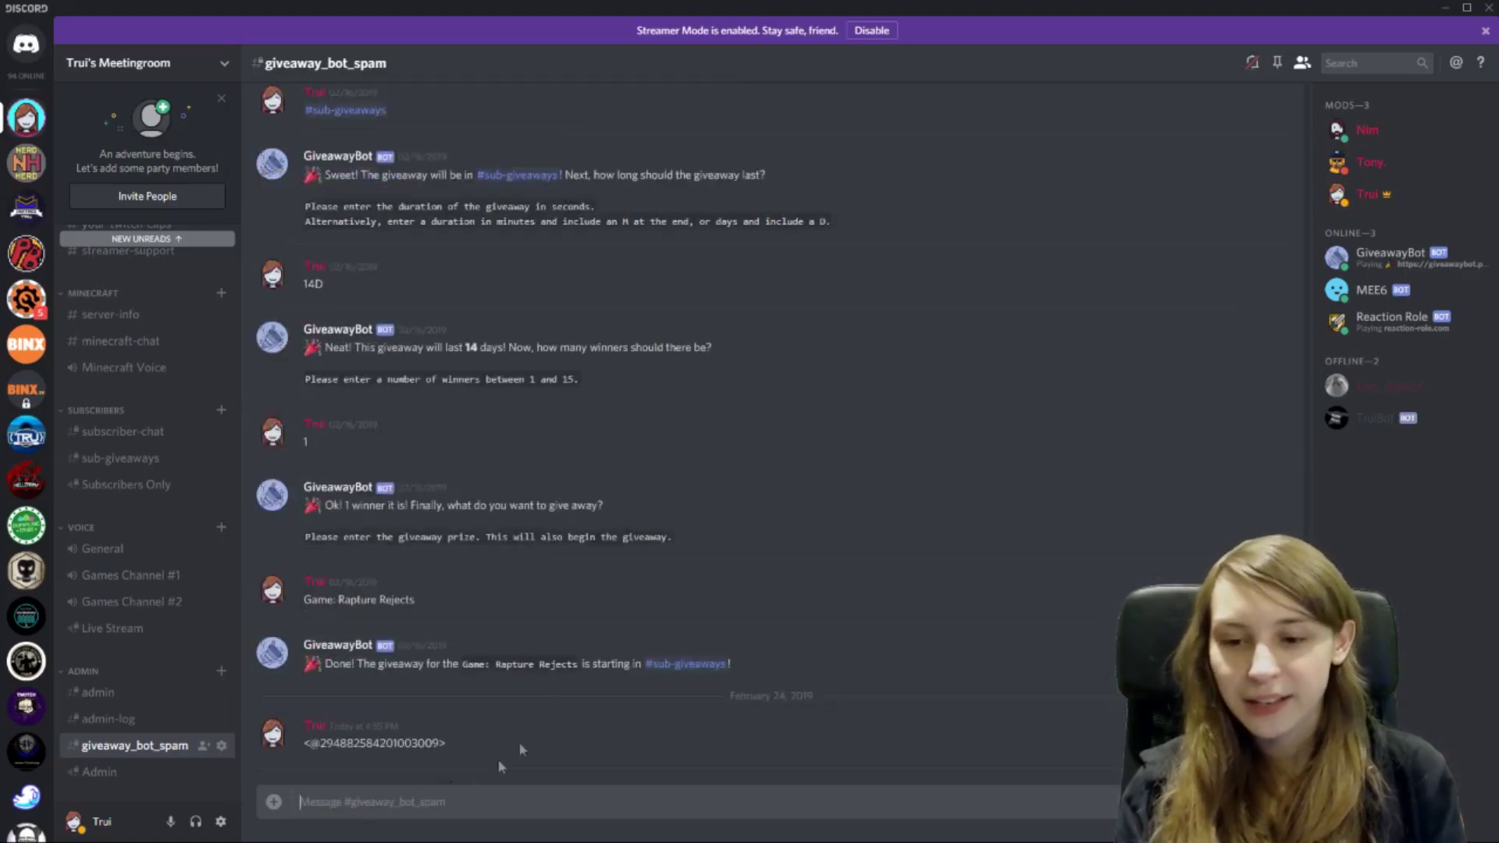
Select the bot's raw numeric ID in the posted message.
drag(470, 742, 302, 756)
key(ctrl+c)
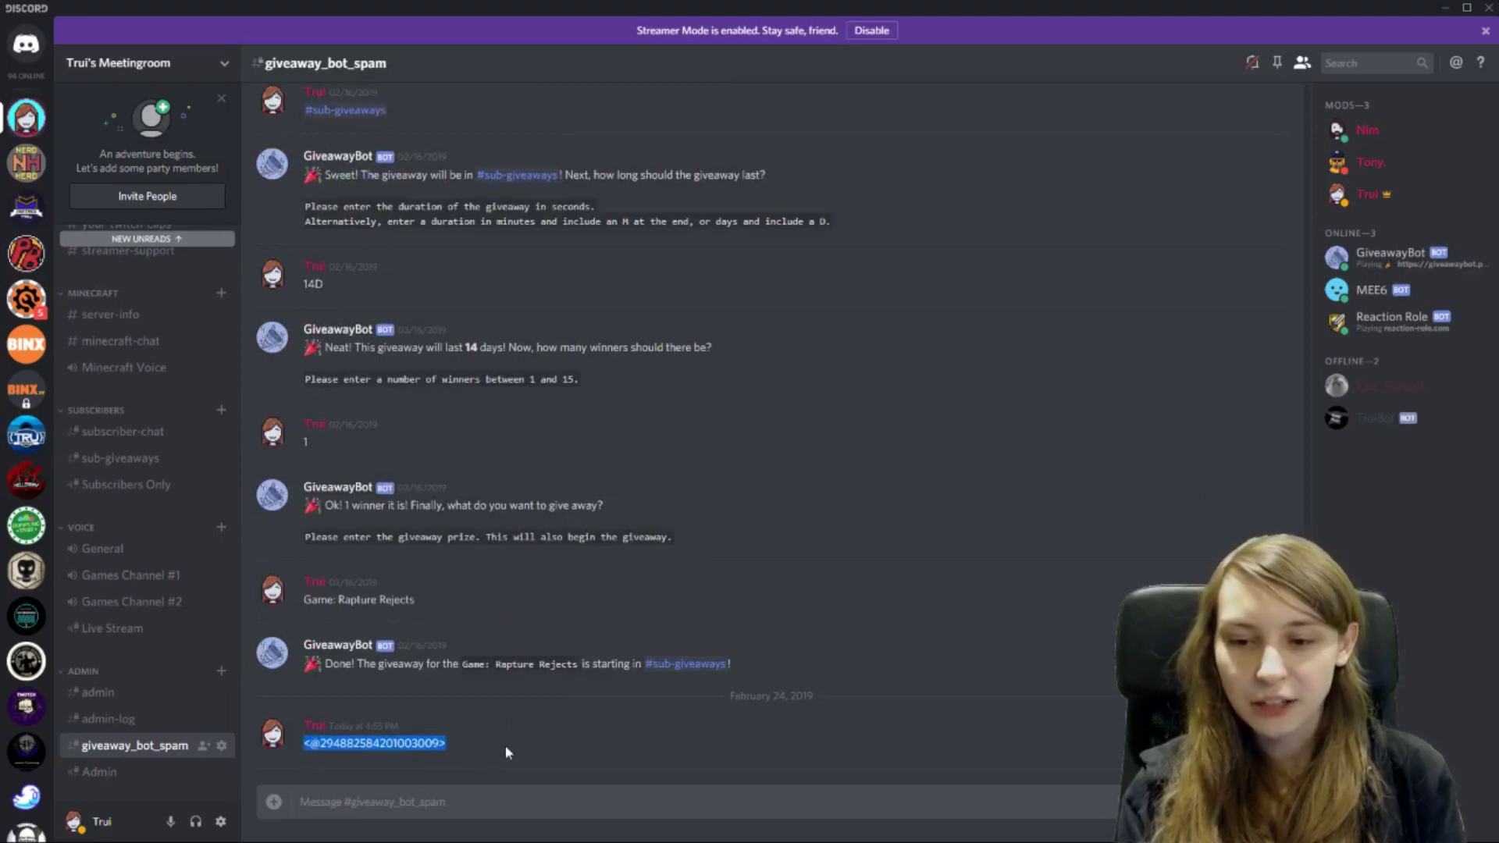
click(505, 744)
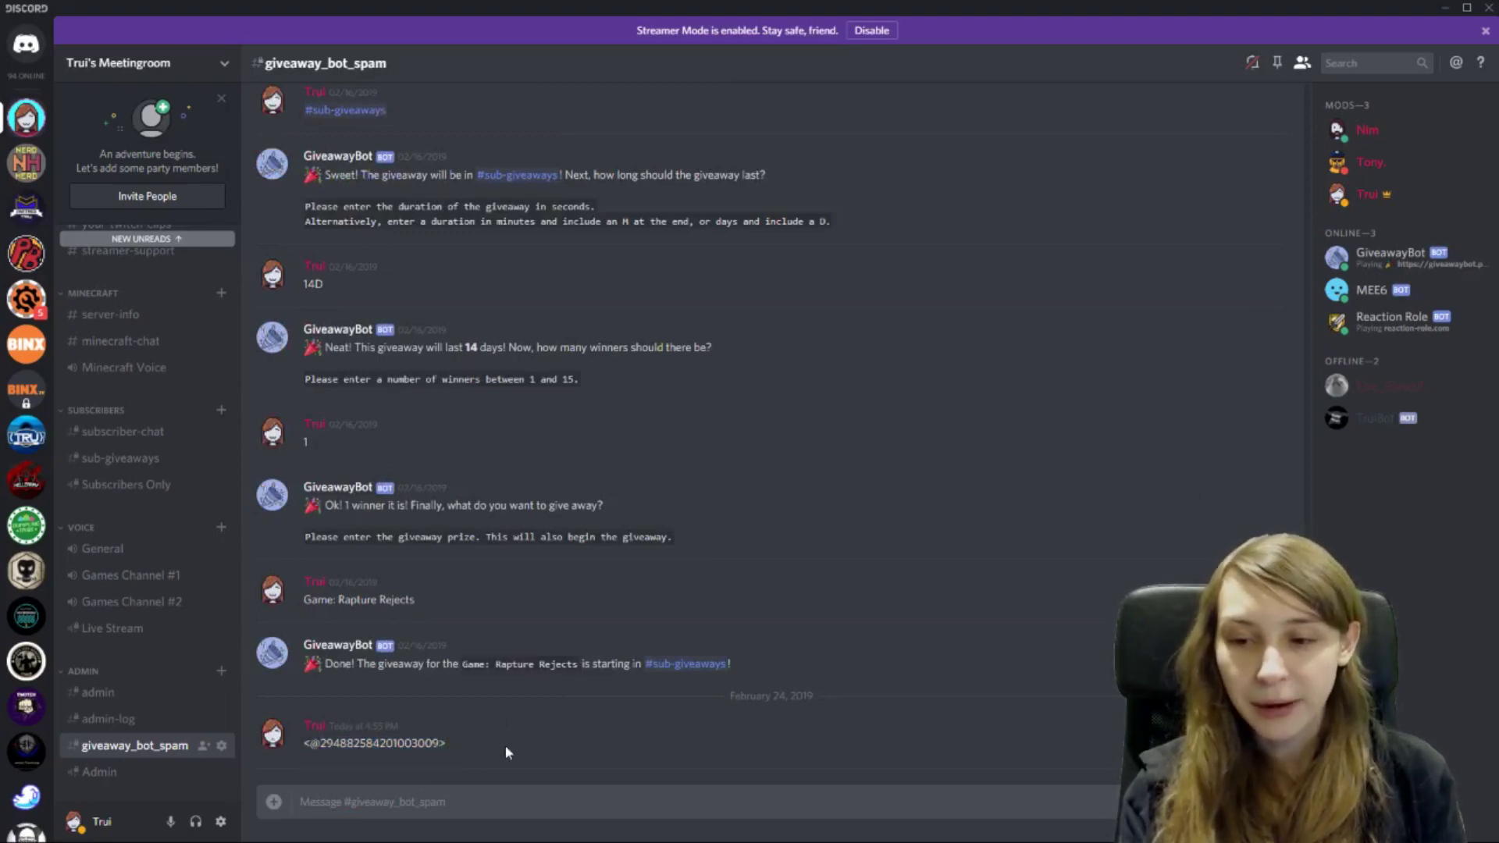
drag(512, 756, 305, 747)
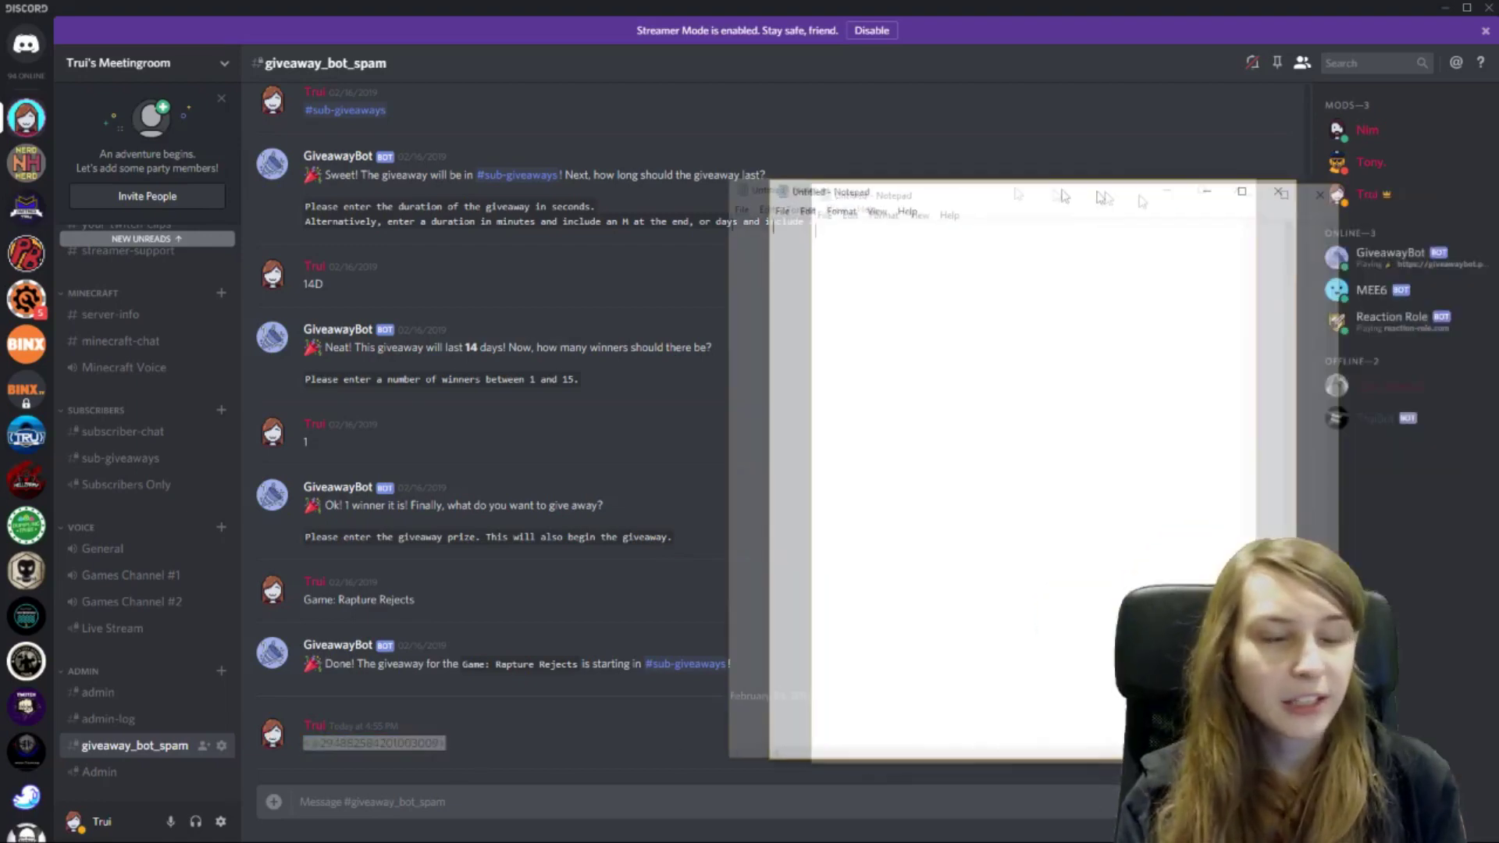
Paste the bot's raw ID into Notepad with a 'Giveaway bot' line beneath it.
key(ctrl+v)
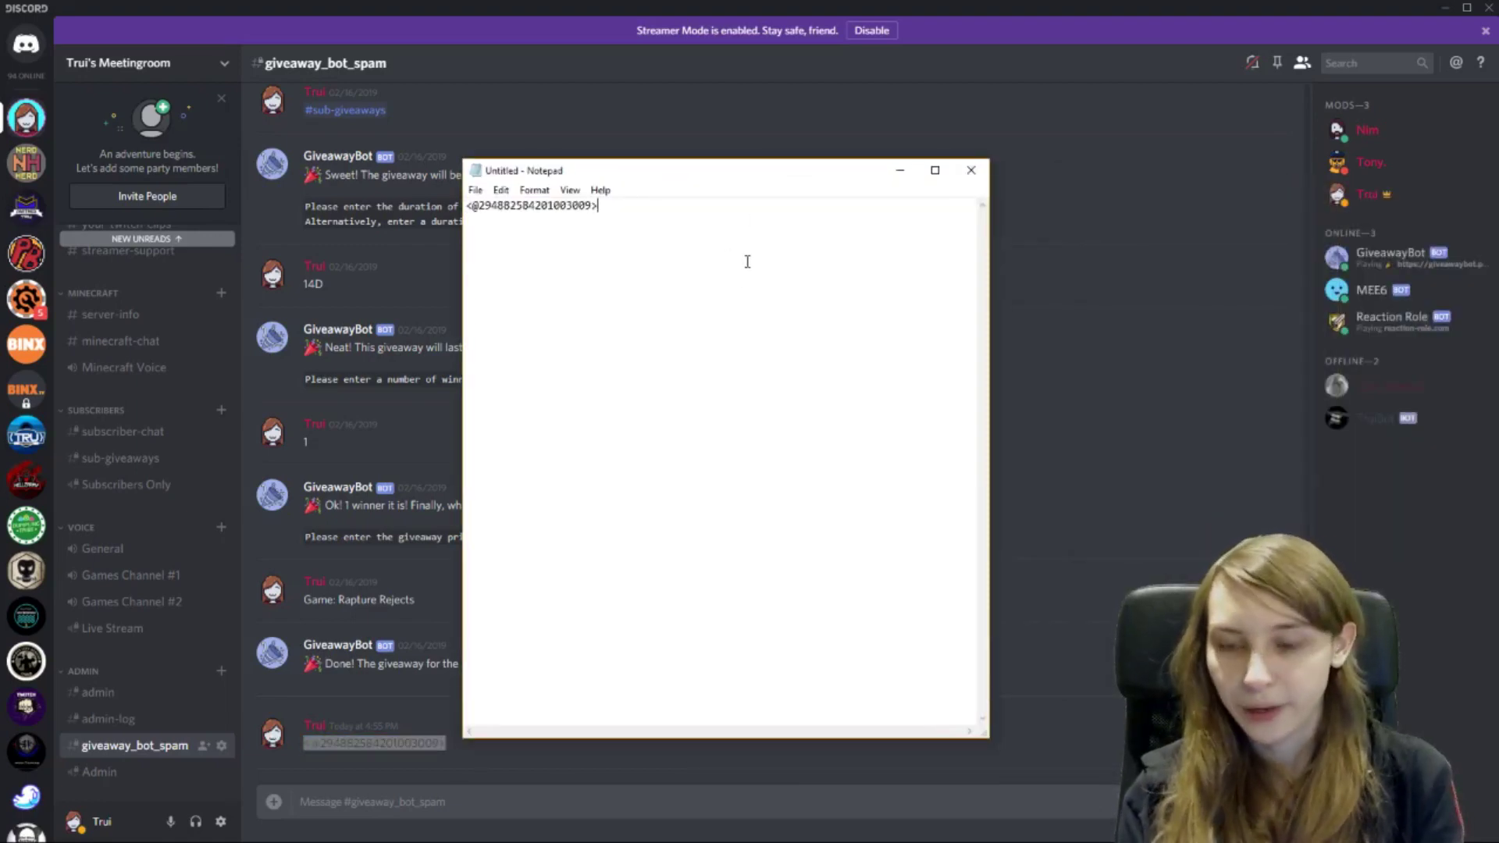
key(Return)
text(Gi)
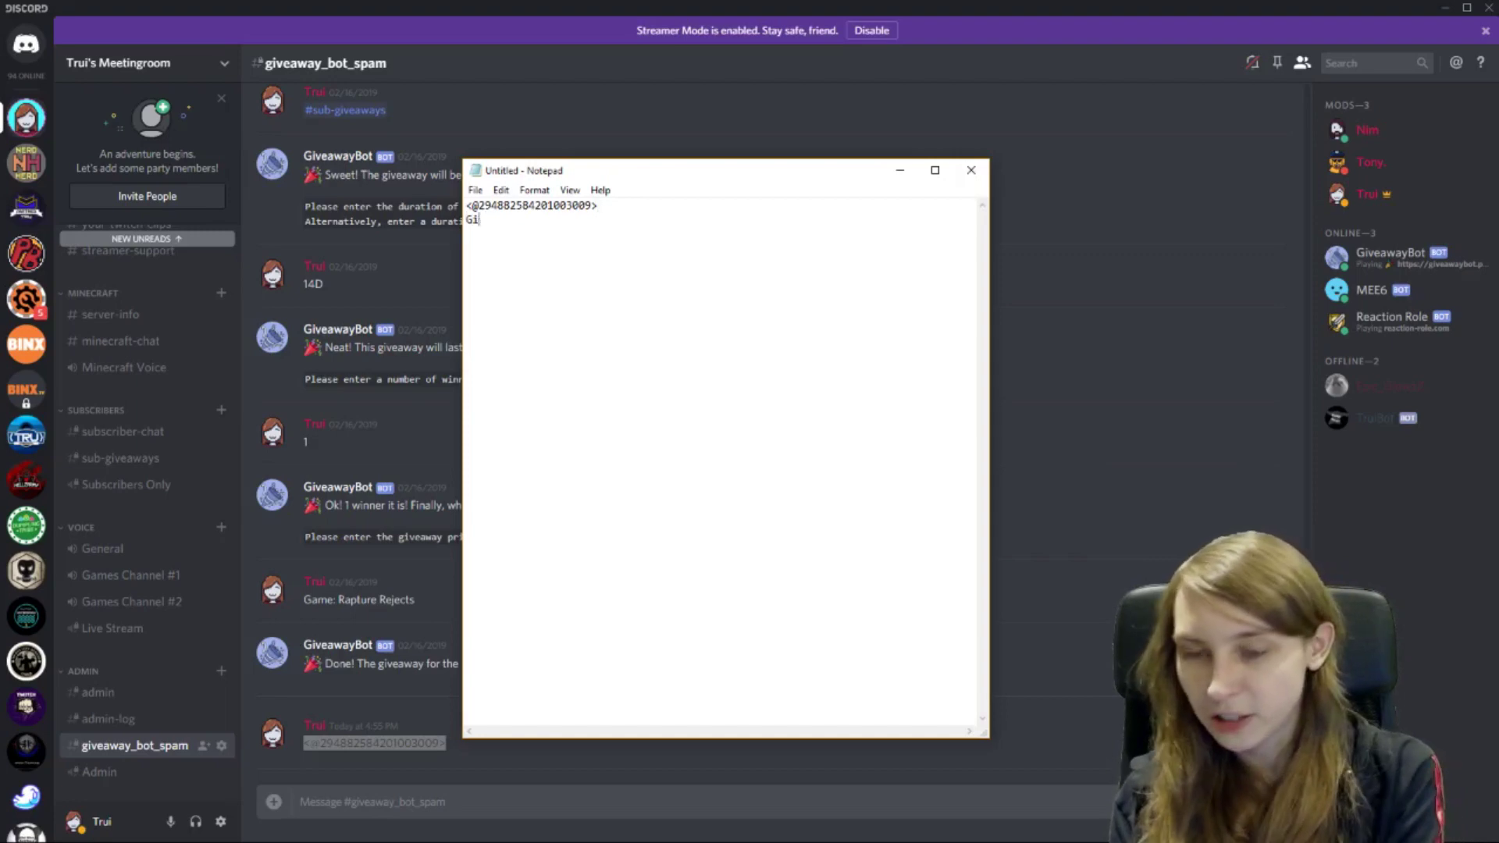
text(veaway bot)
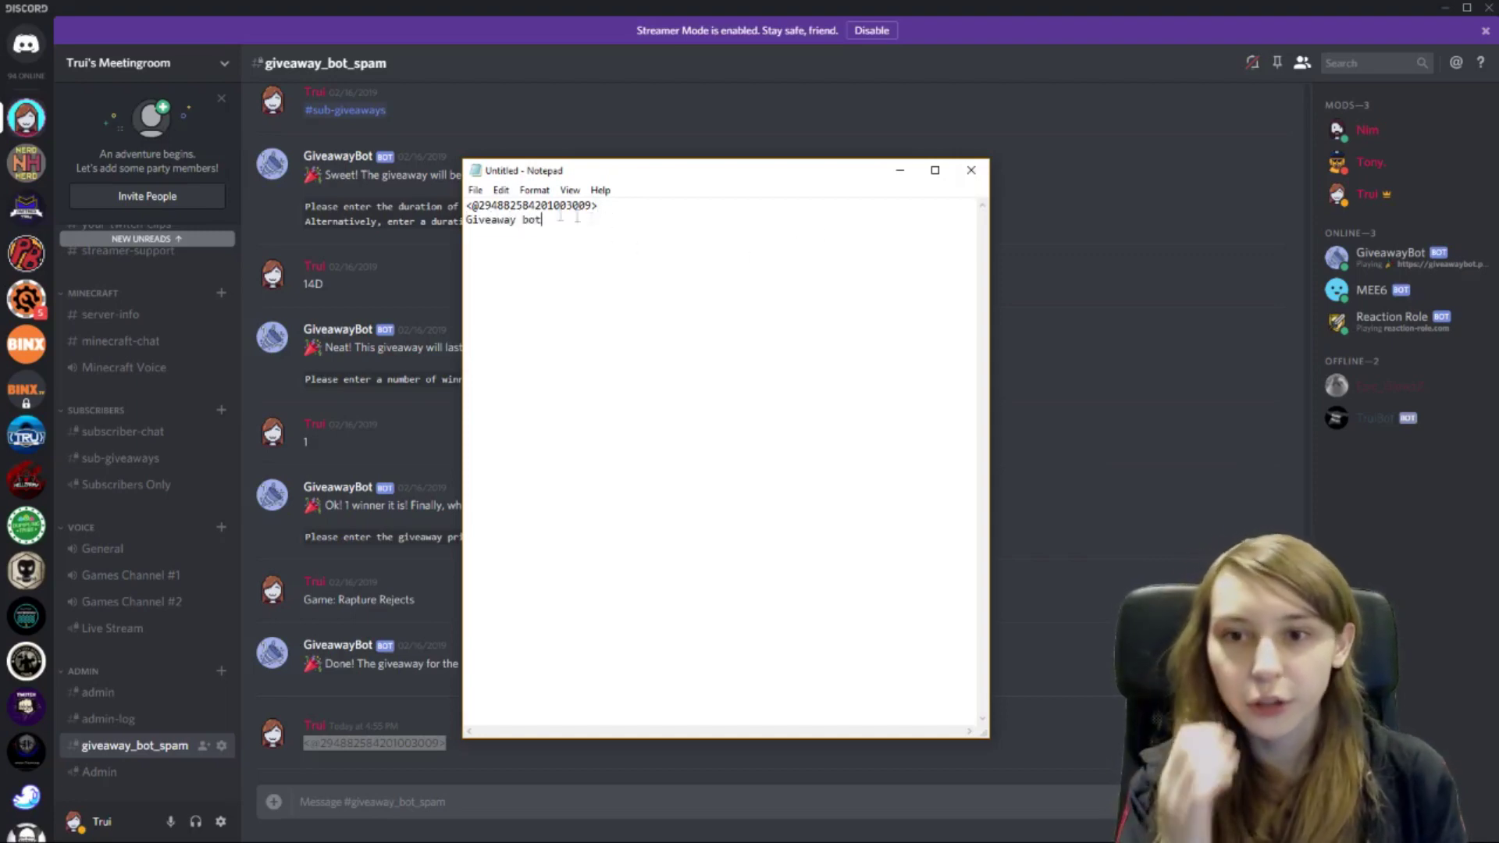
Check the ID and label lines in the note, then minimize Notepad.
key(ctrl+a)
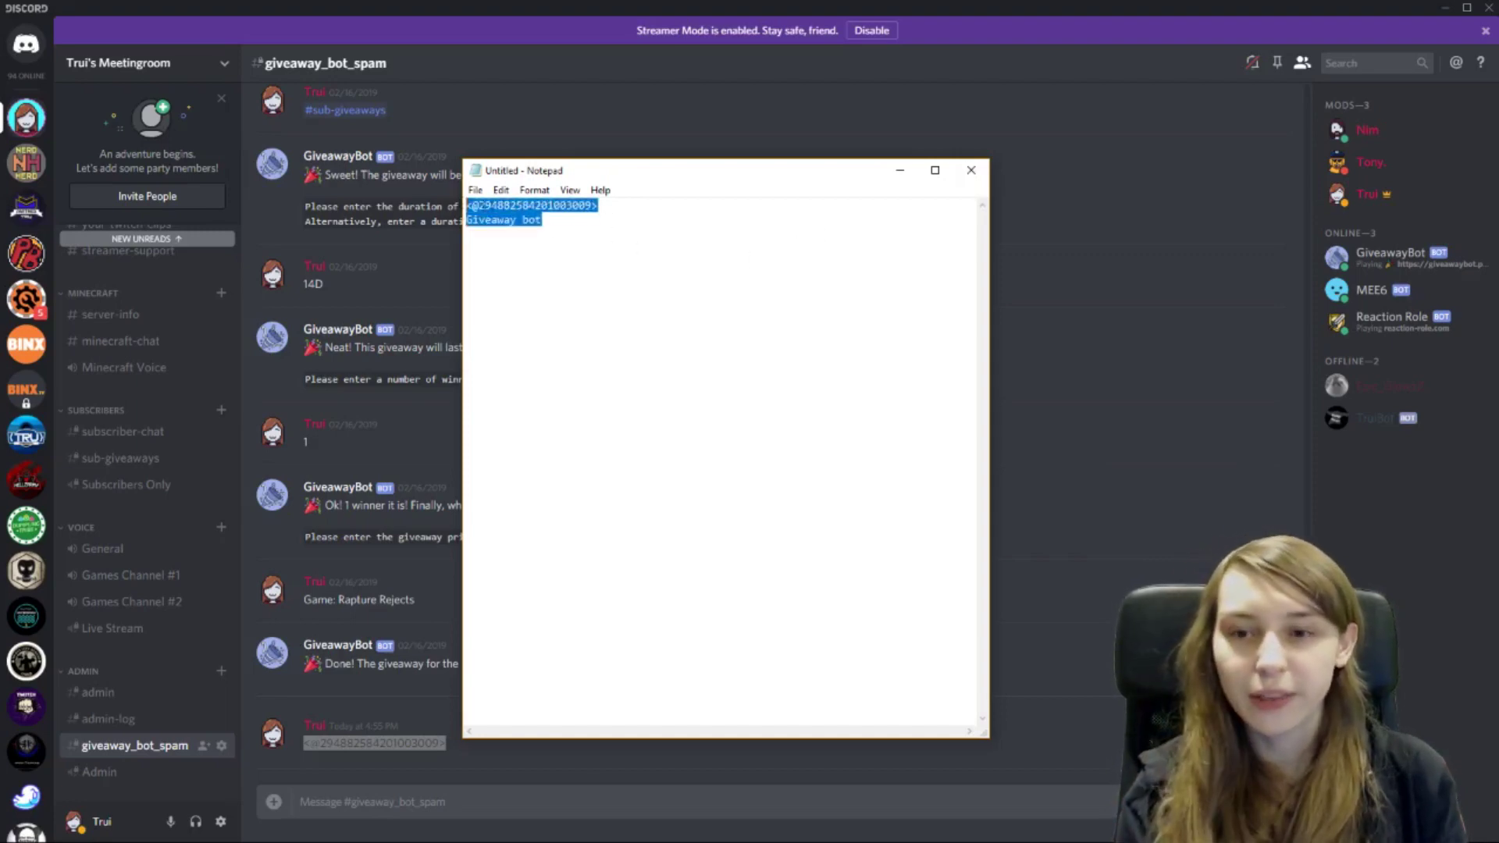
click(607, 232)
drag(598, 204, 461, 223)
click(543, 220)
click(642, 239)
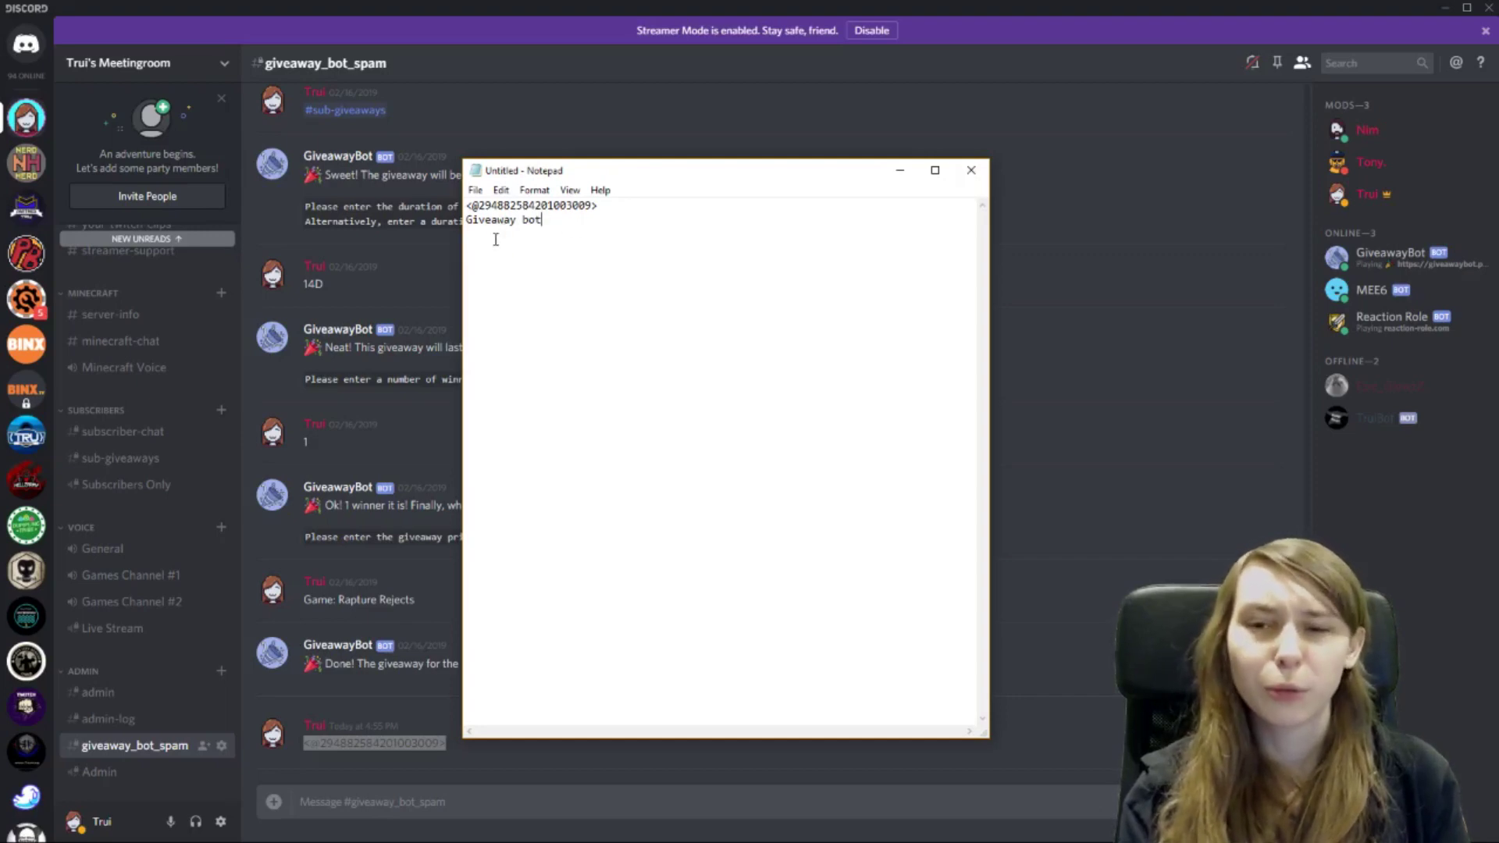
drag(542, 220, 466, 220)
click(581, 233)
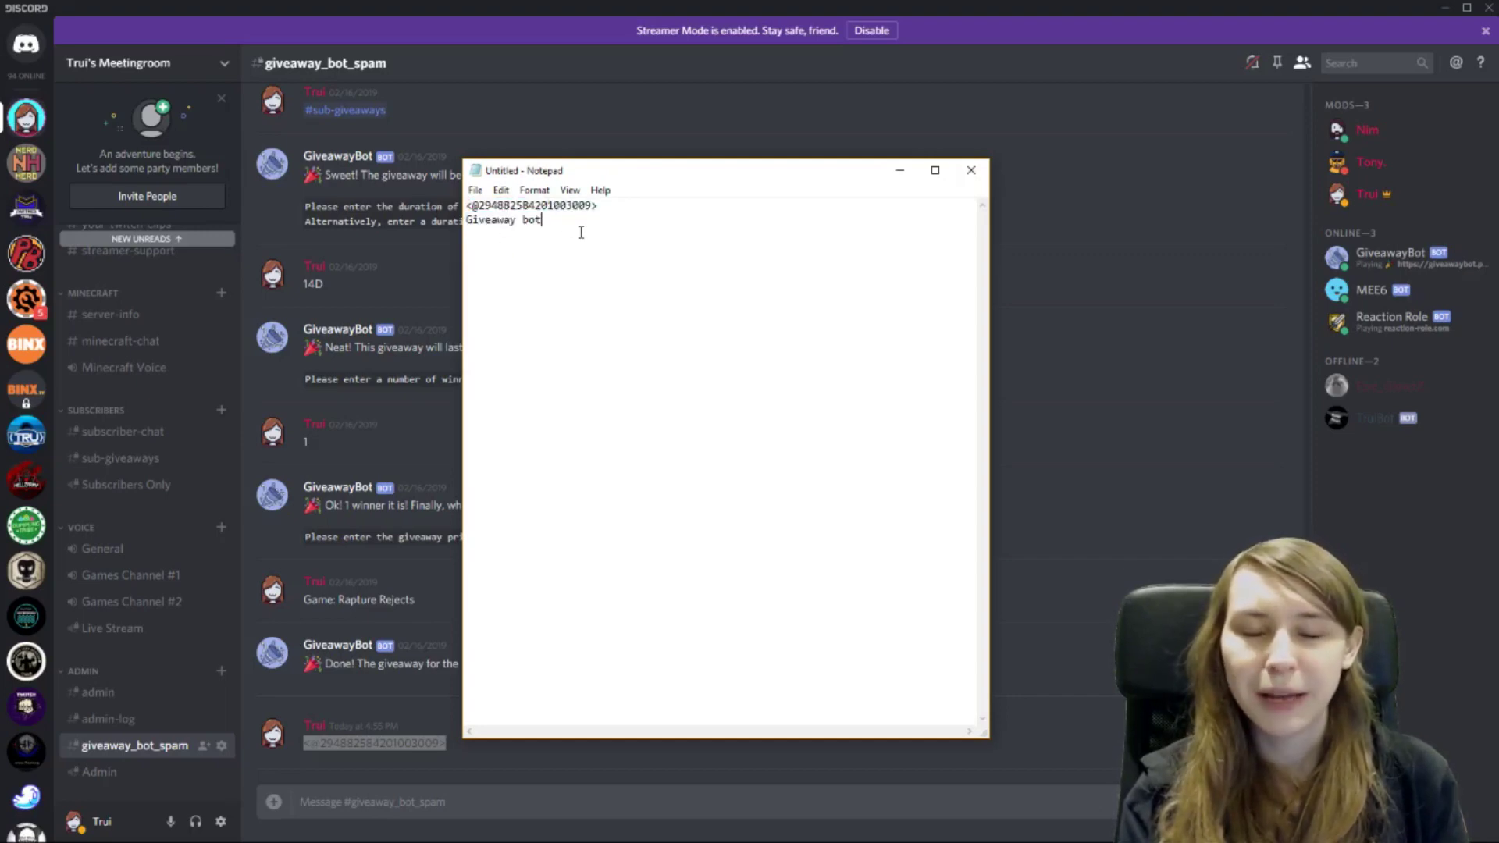
click(900, 170)
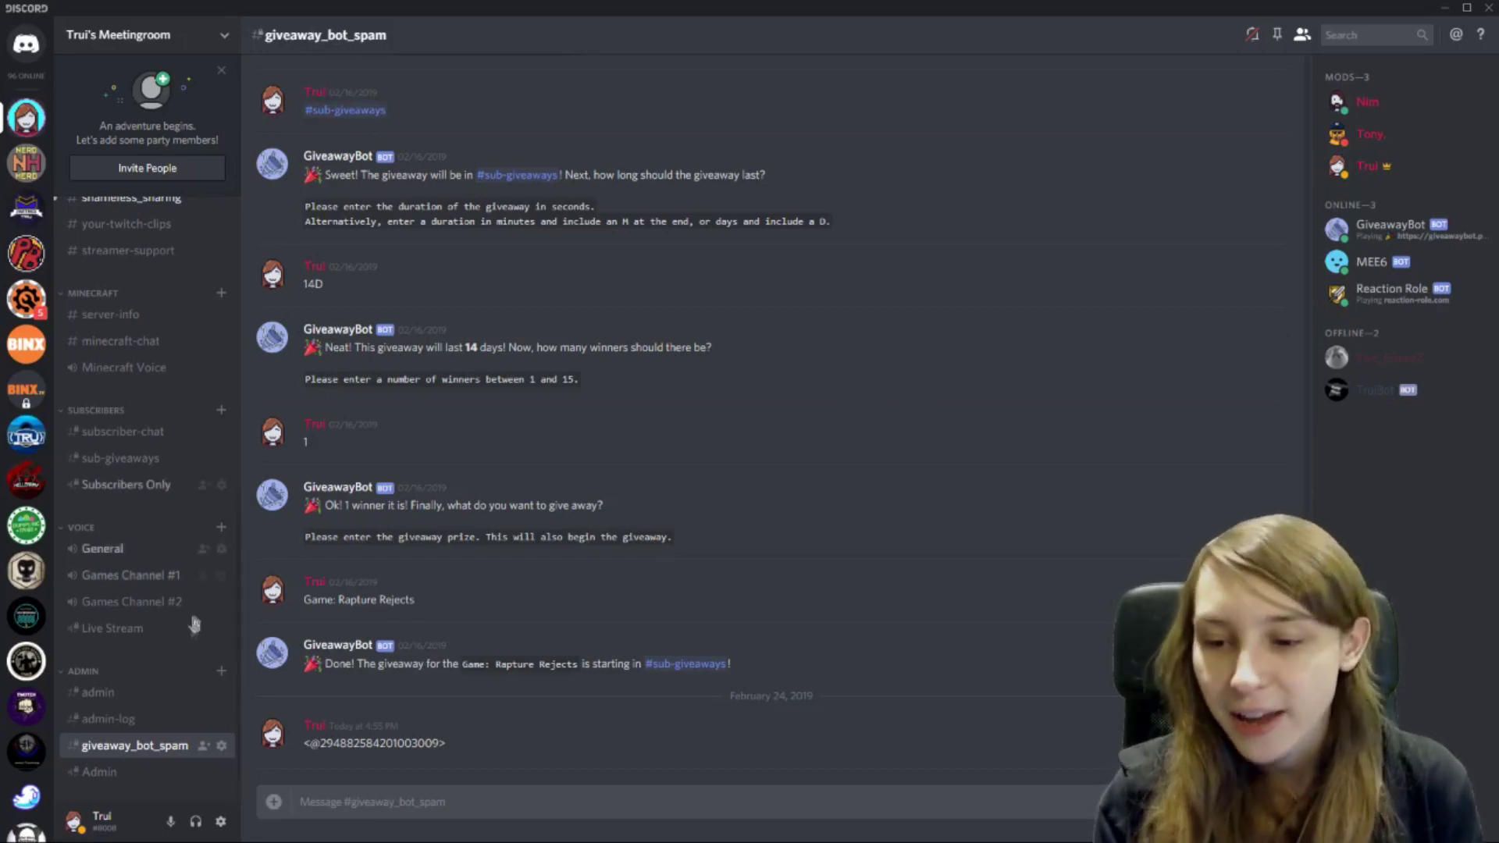
Open the giveaway_bot_spam channel settings at the Webhooks page.
click(222, 746)
click(423, 172)
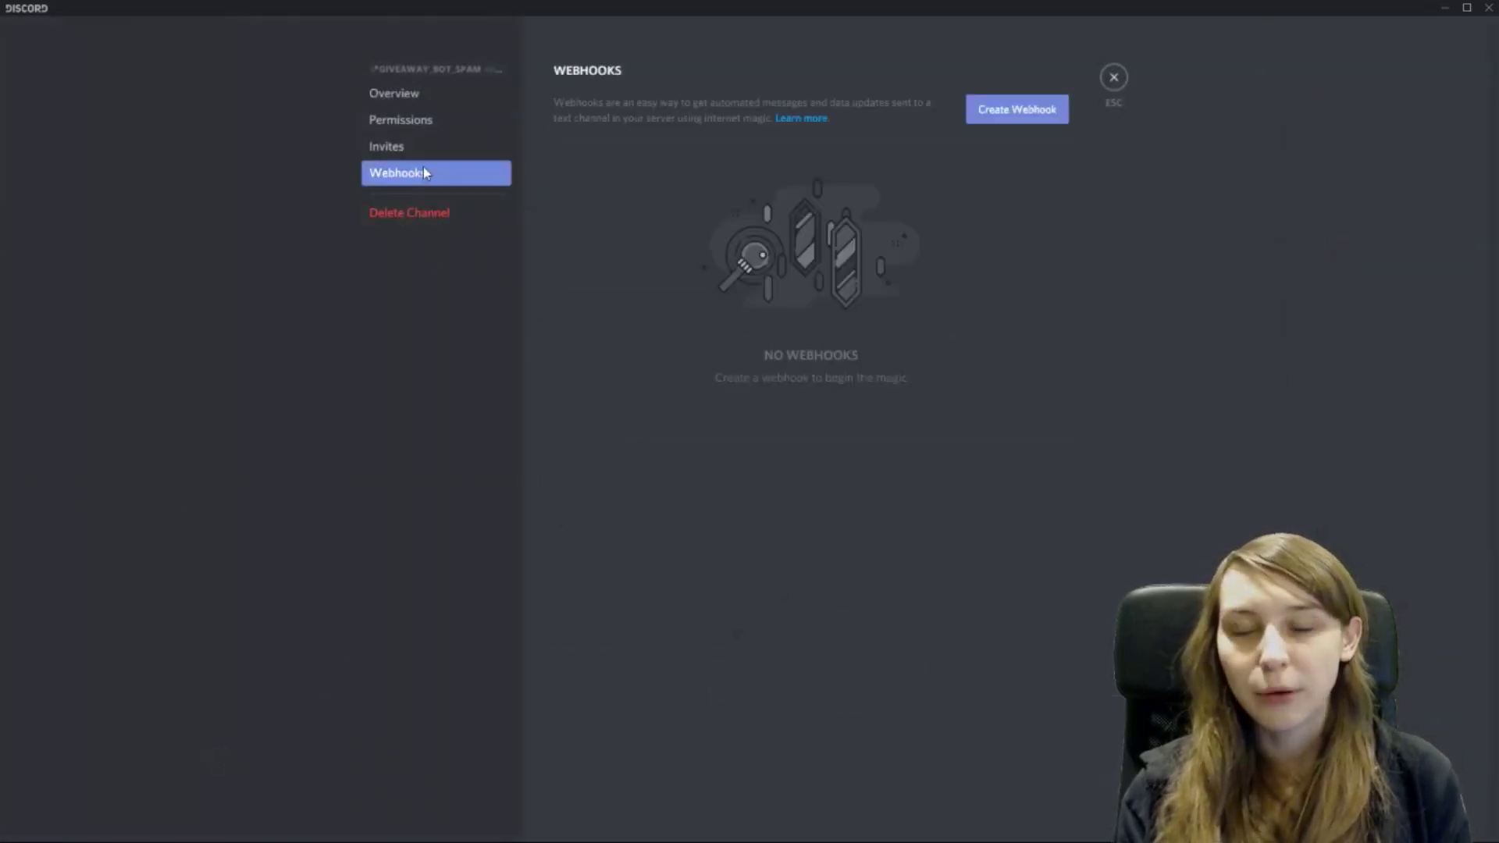
Create a channel webhook, rename Spidey Bot to 'Stream Deck', and copy its webhook URL.
click(994, 115)
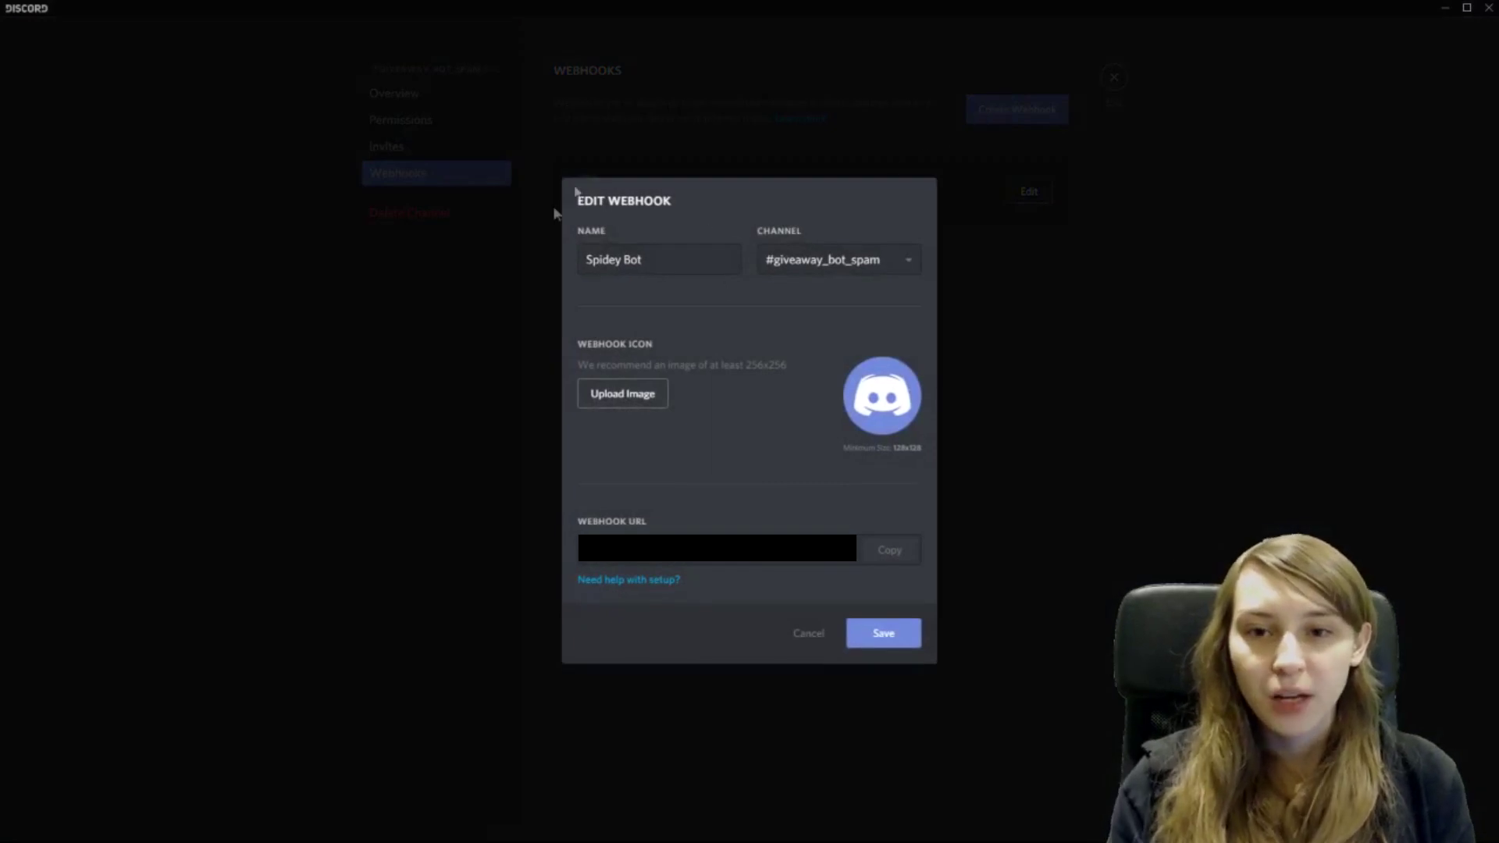
drag(642, 260, 586, 260)
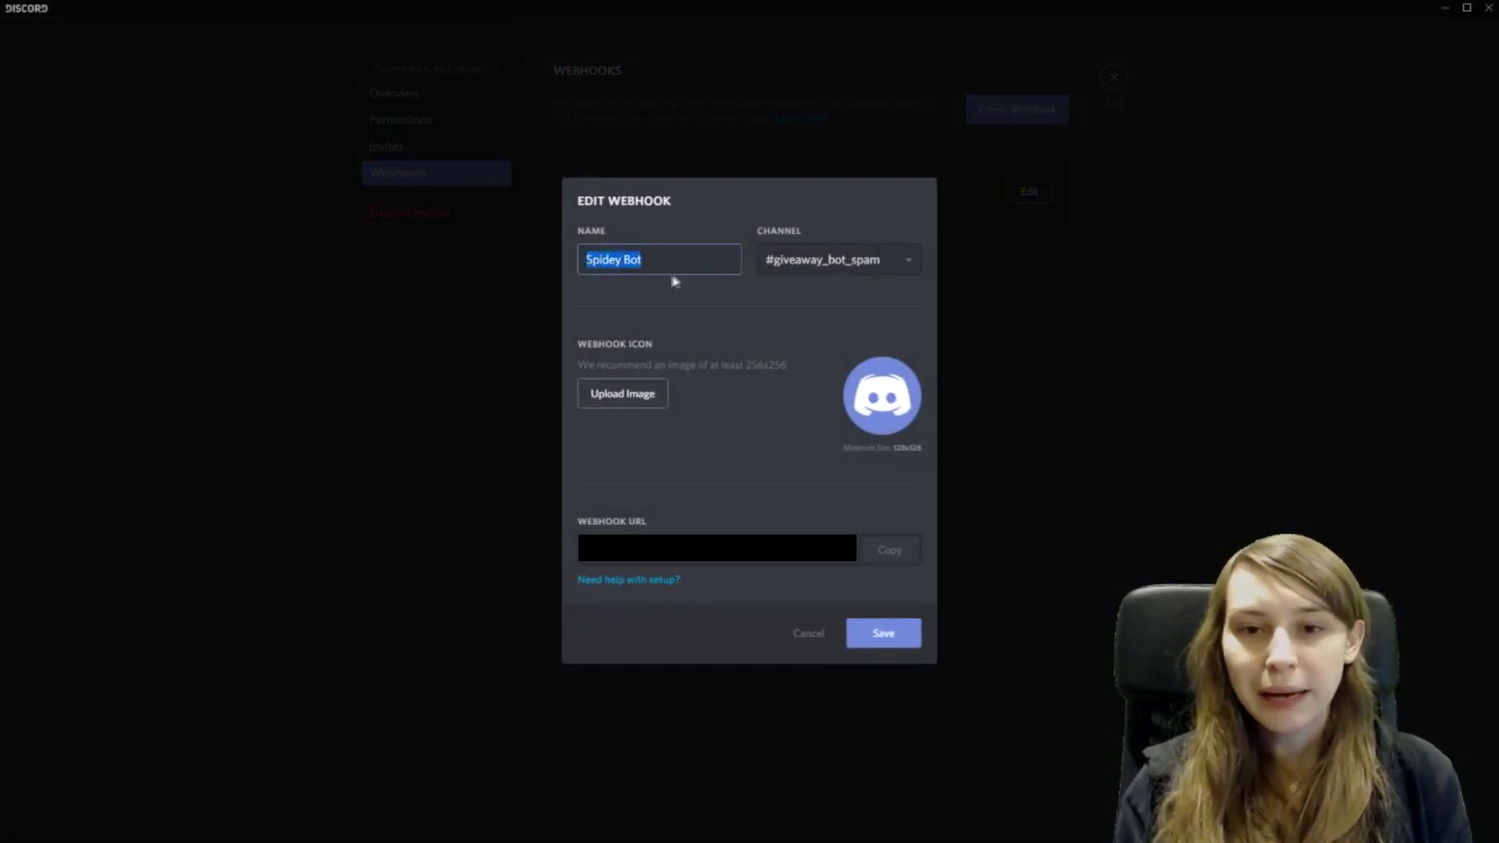
text(Stream)
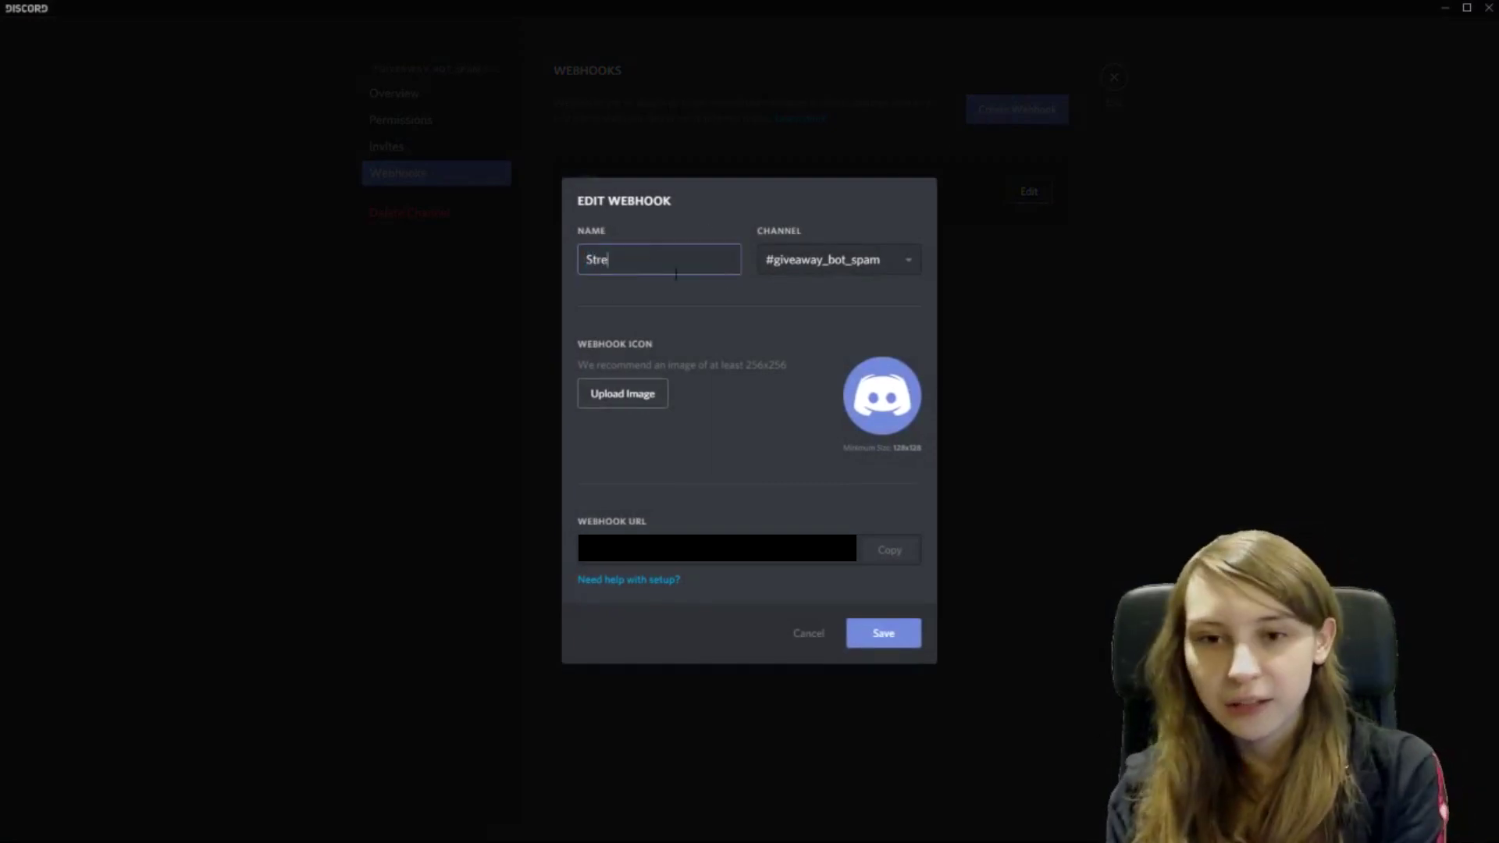
key(BackSpace)
text(m Deck)
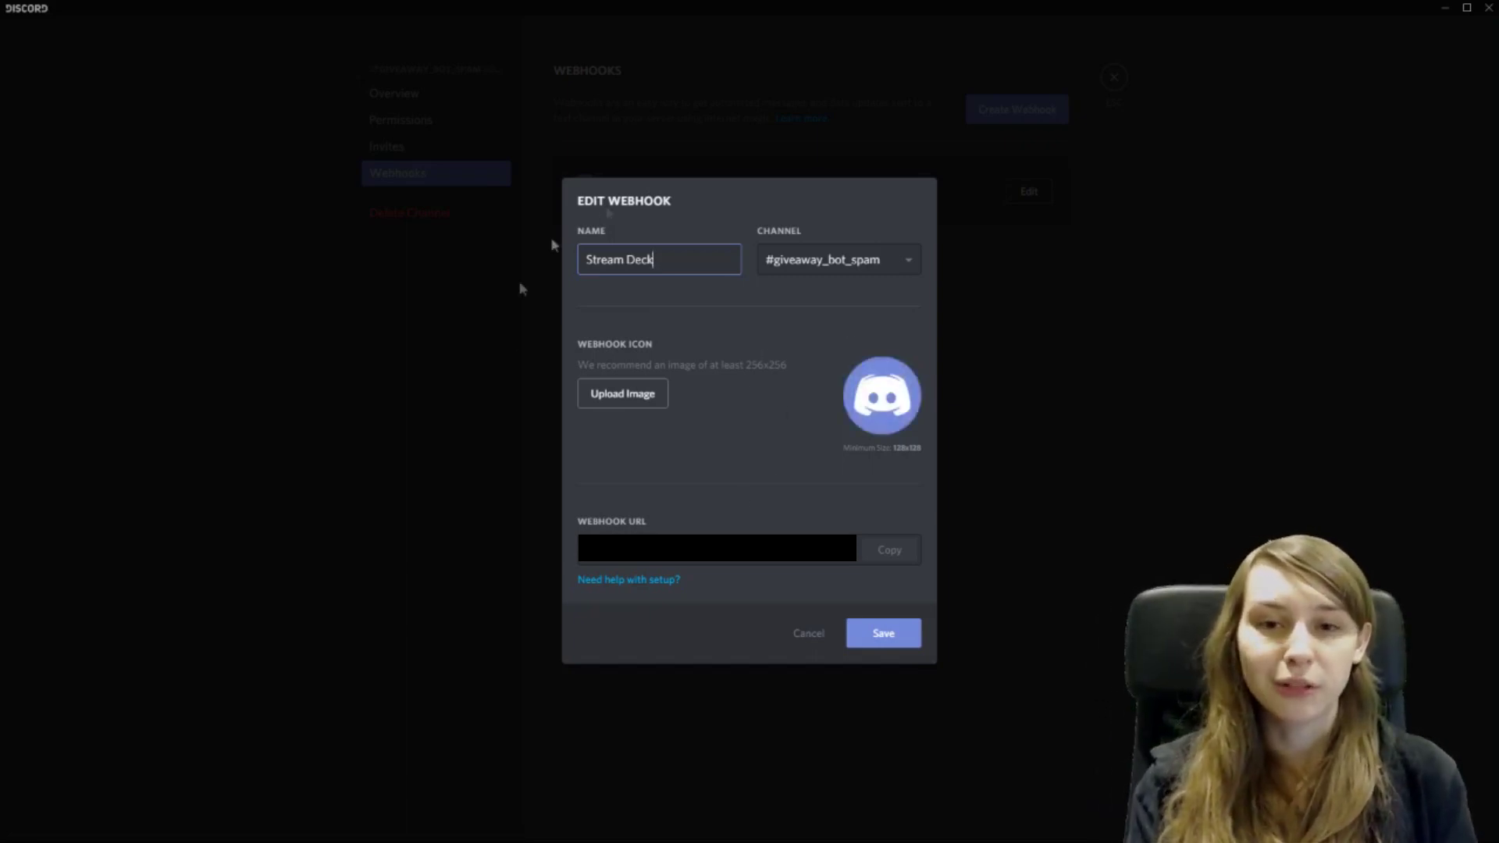
triple_click(675, 261)
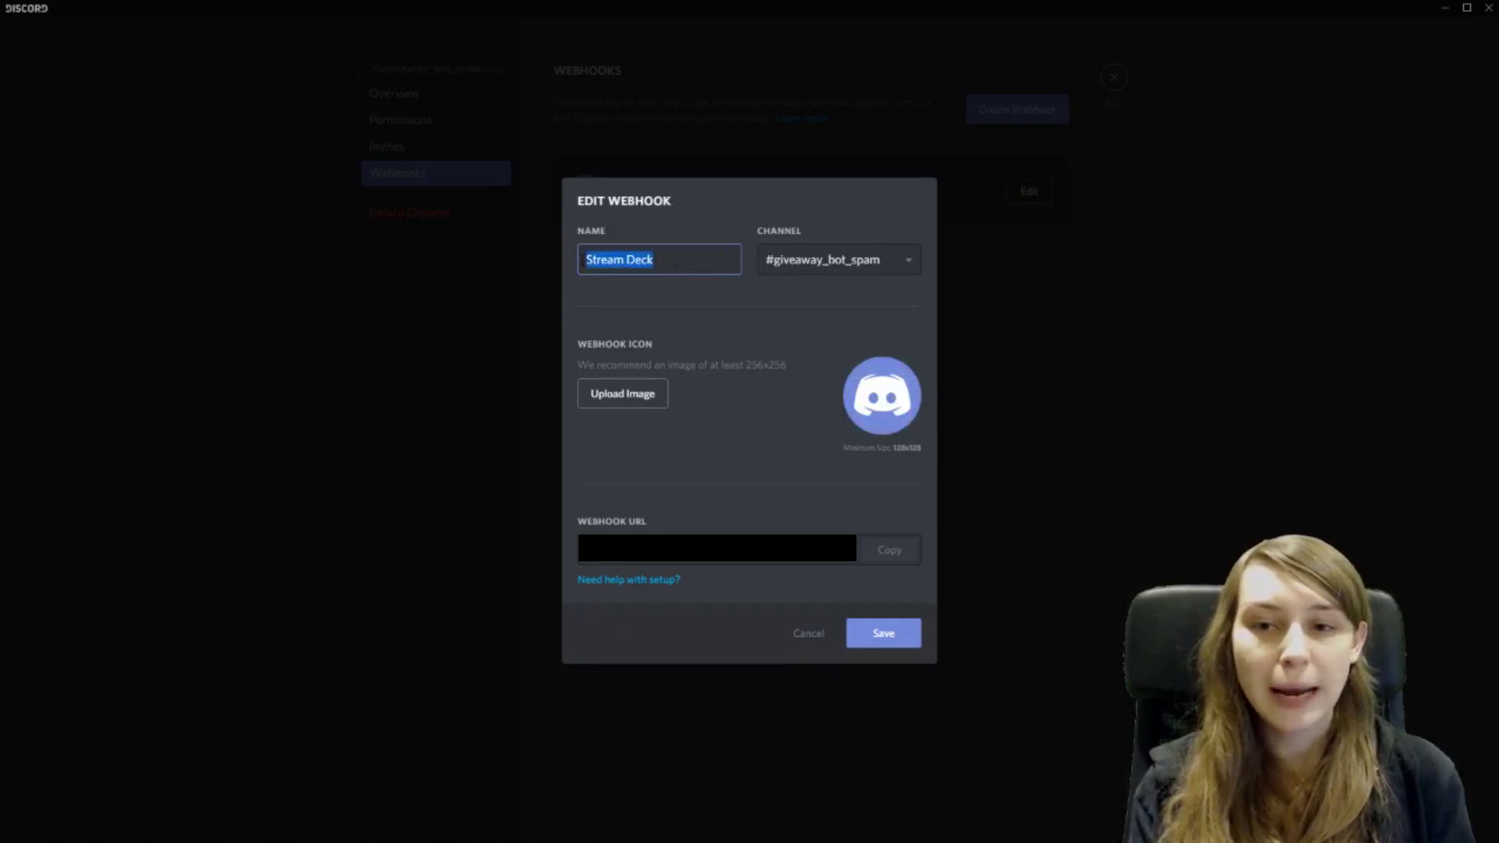
click(746, 403)
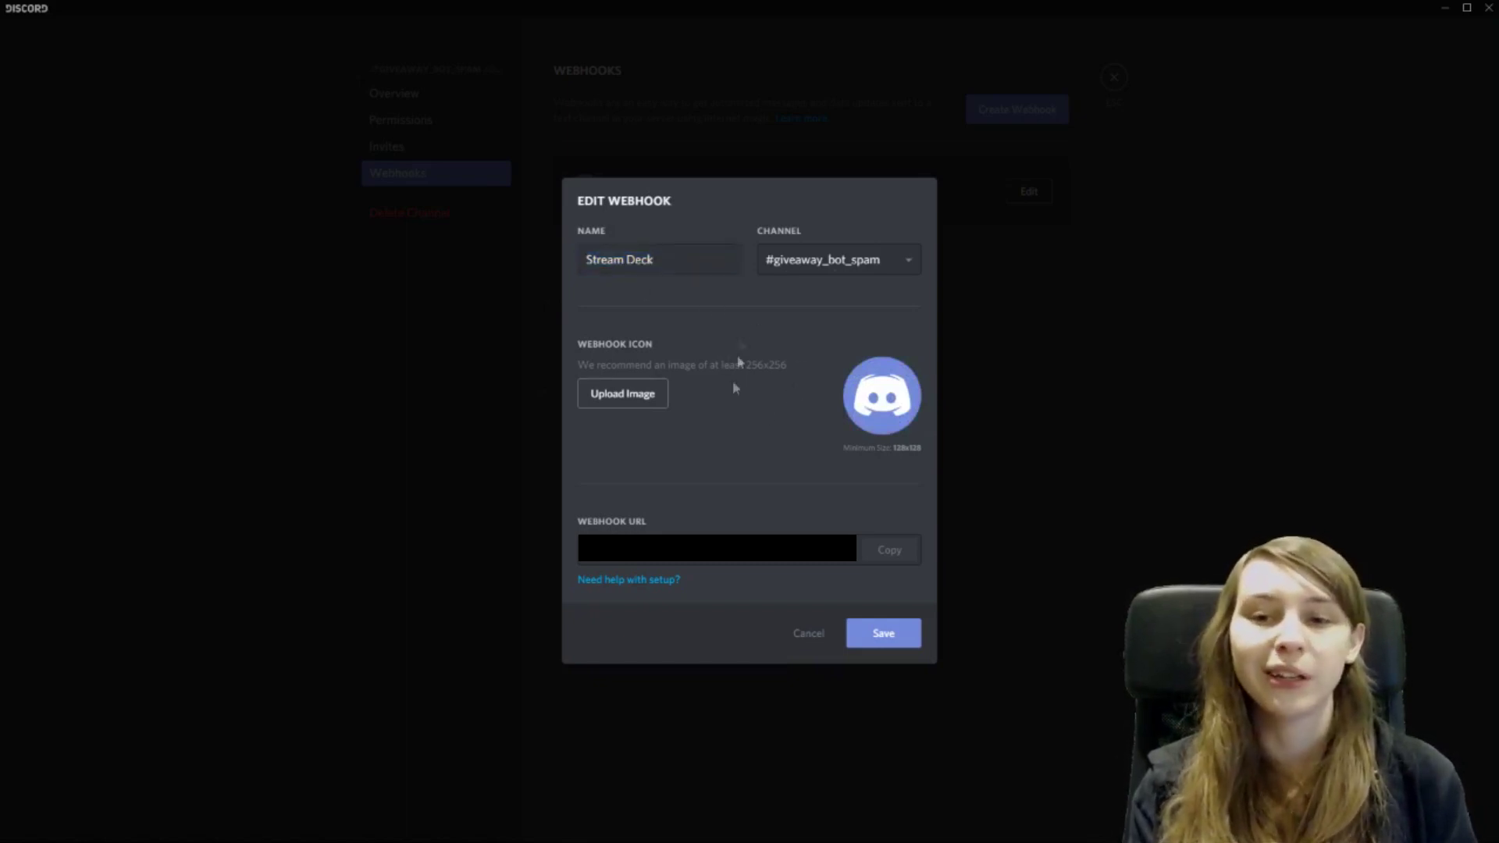
triple_click(656, 261)
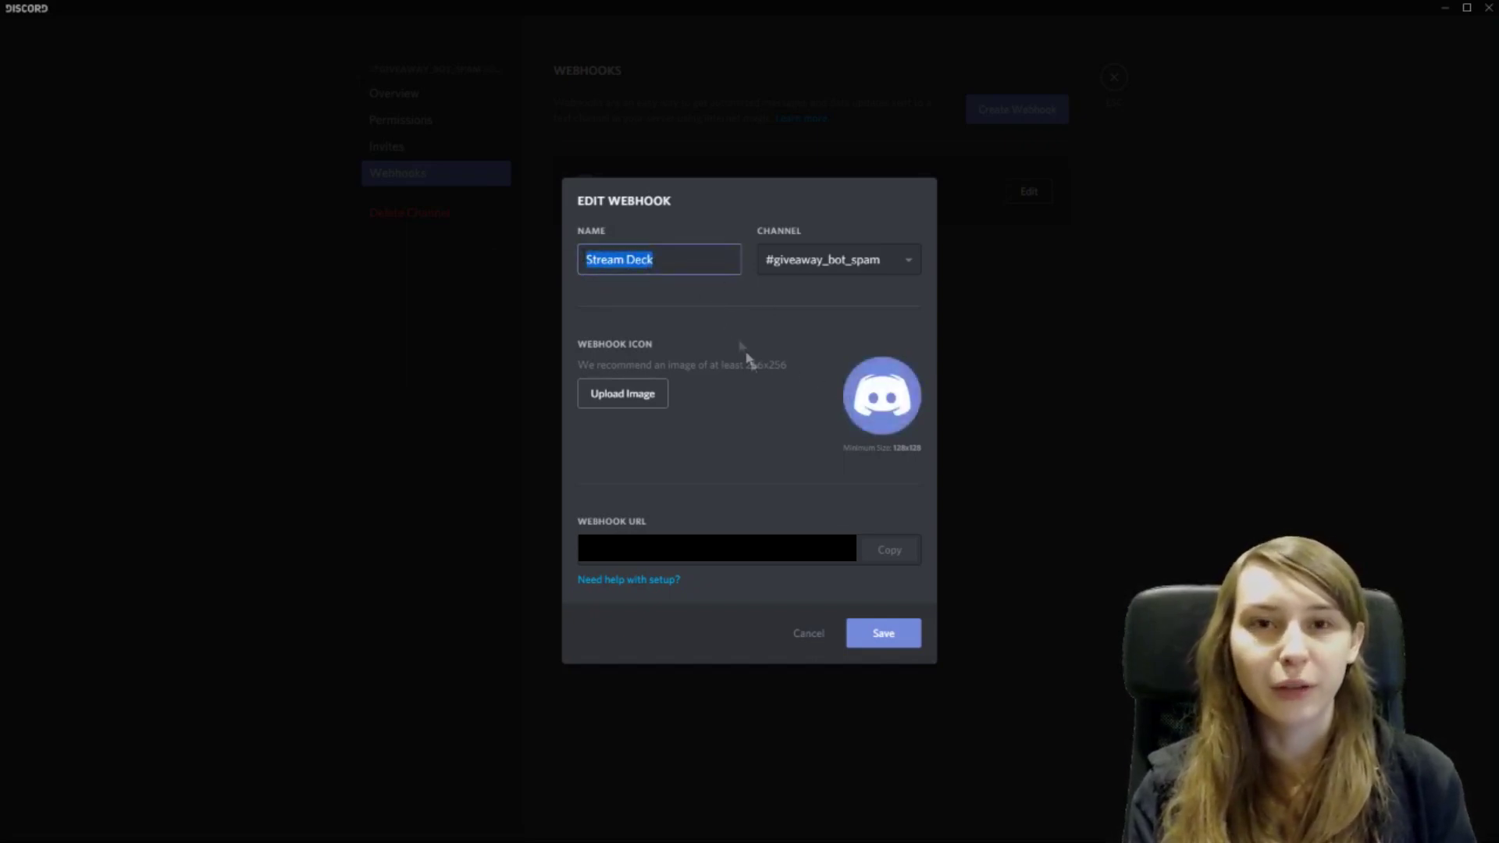
click(748, 295)
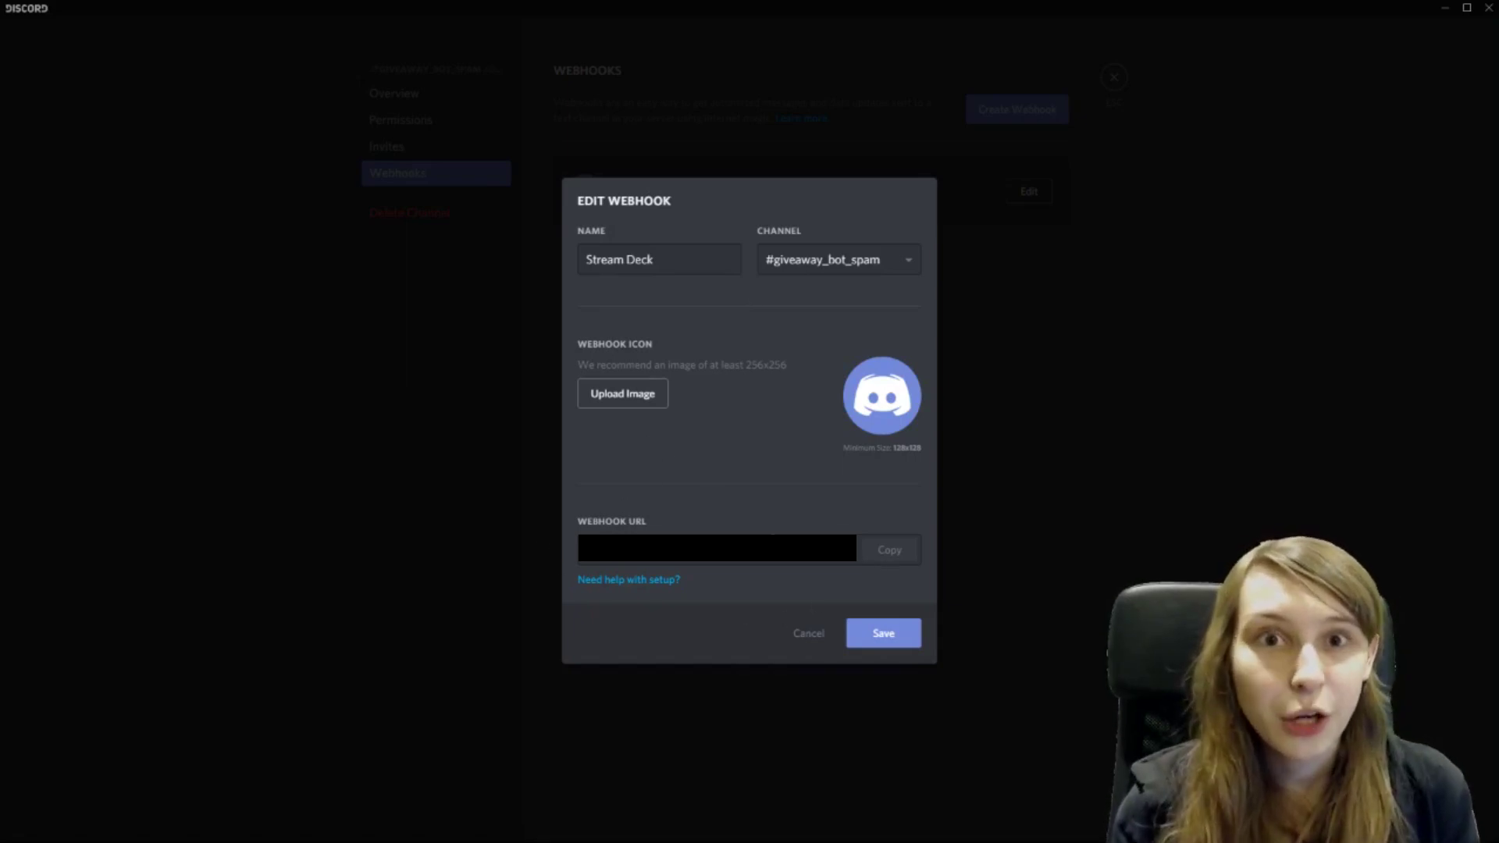
click(877, 554)
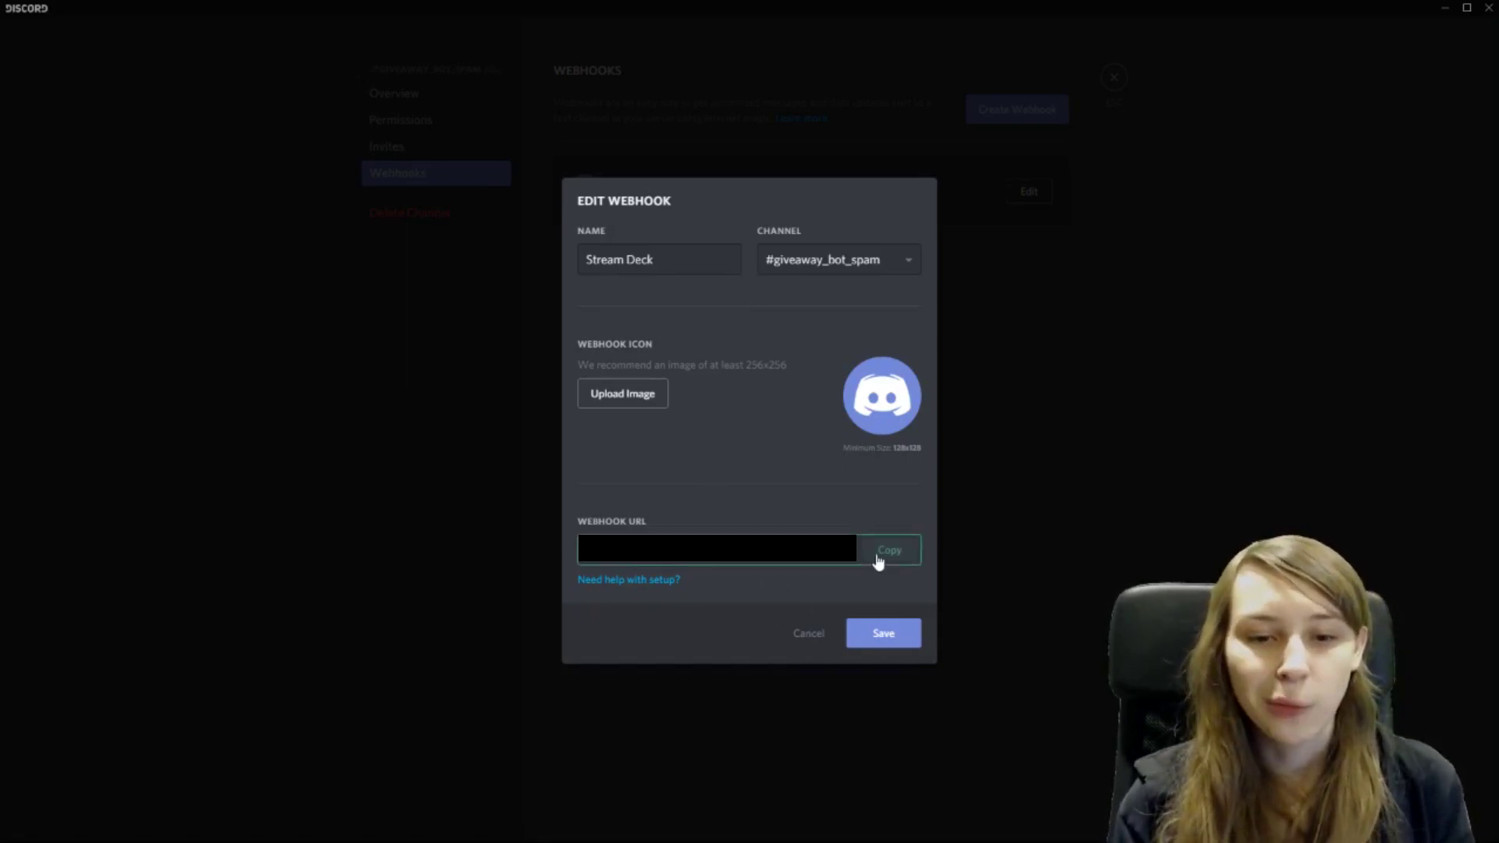
Save the Stream Deck webhook, add a 'Webhook' line in Notepad, then return to IFTTT.
click(883, 633)
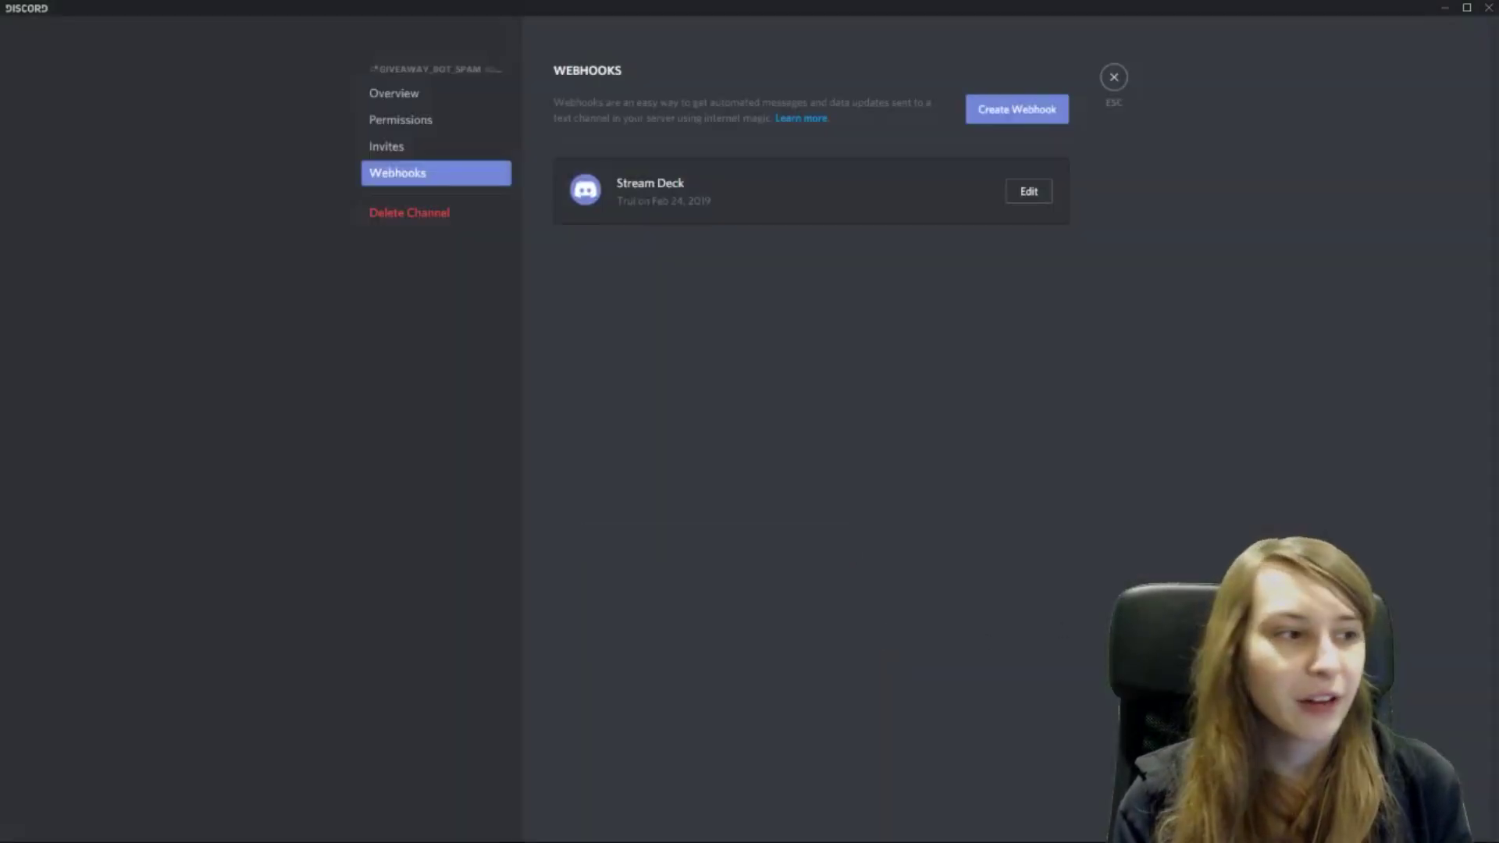
key(alt+Tab)
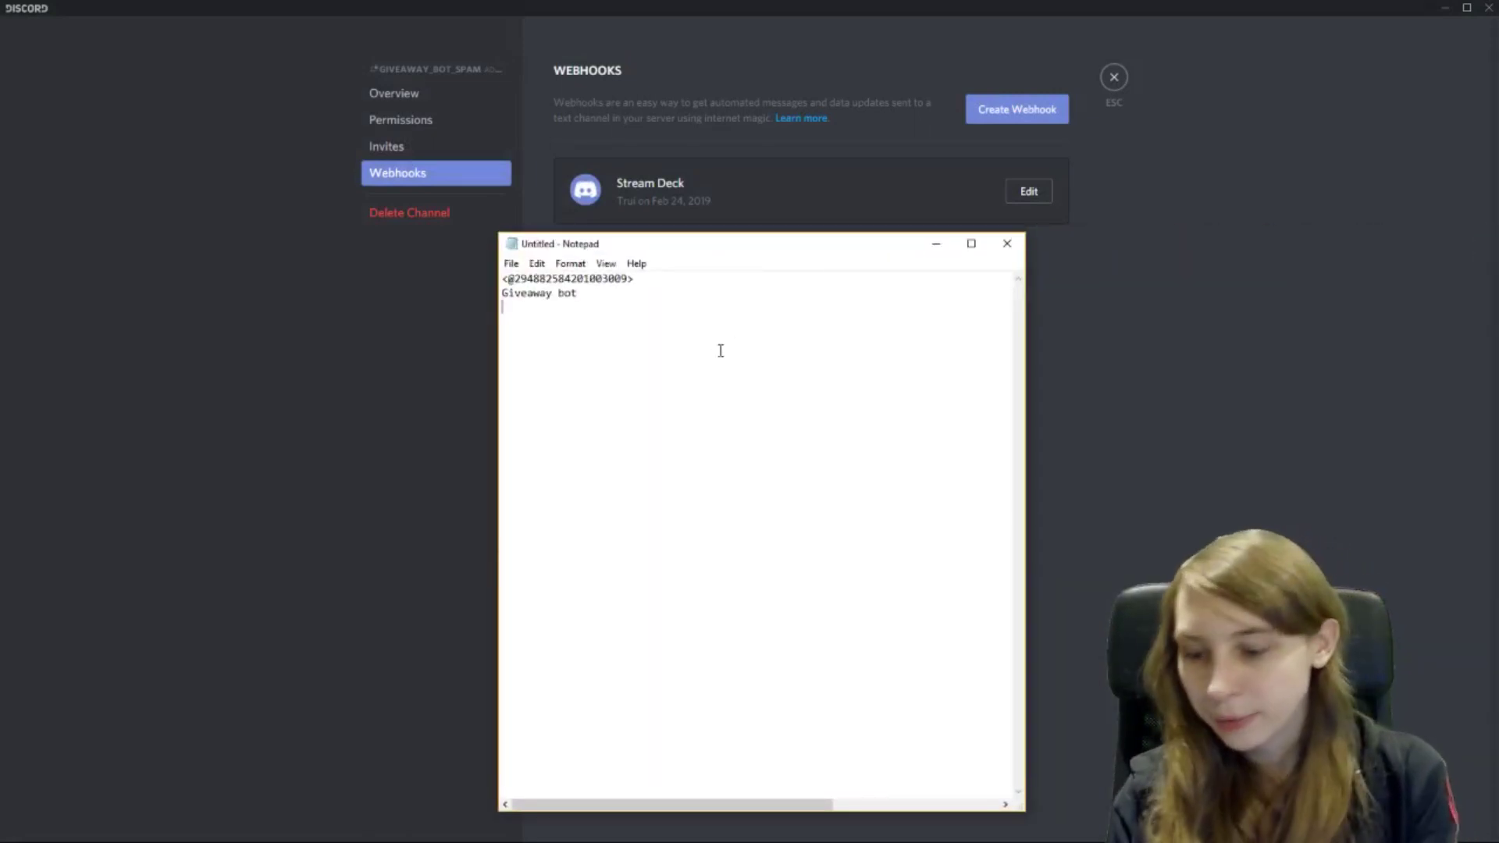
text(Webhook)
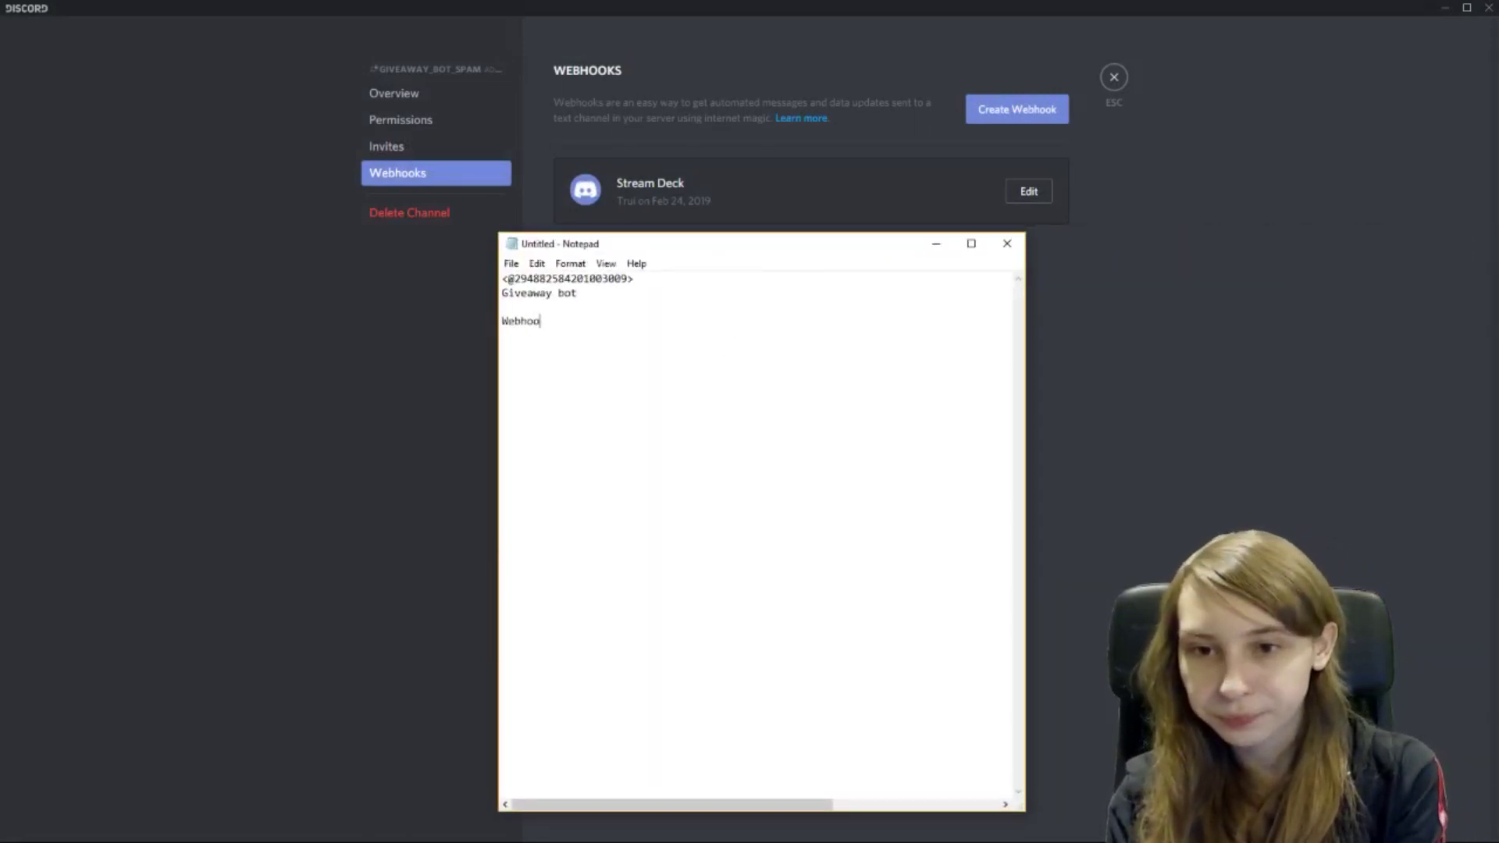
key(Return)
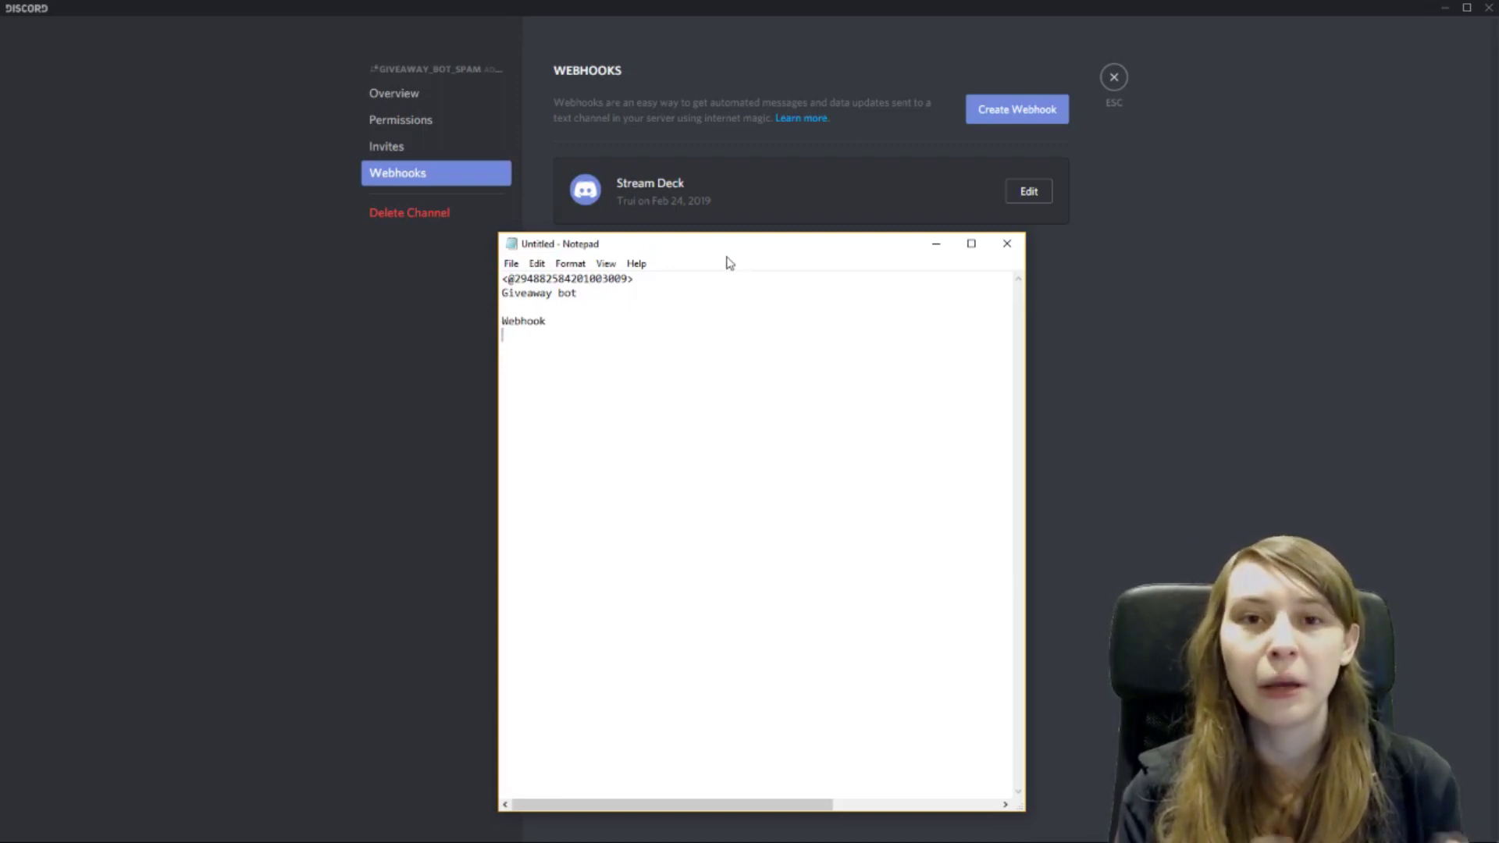
click(936, 244)
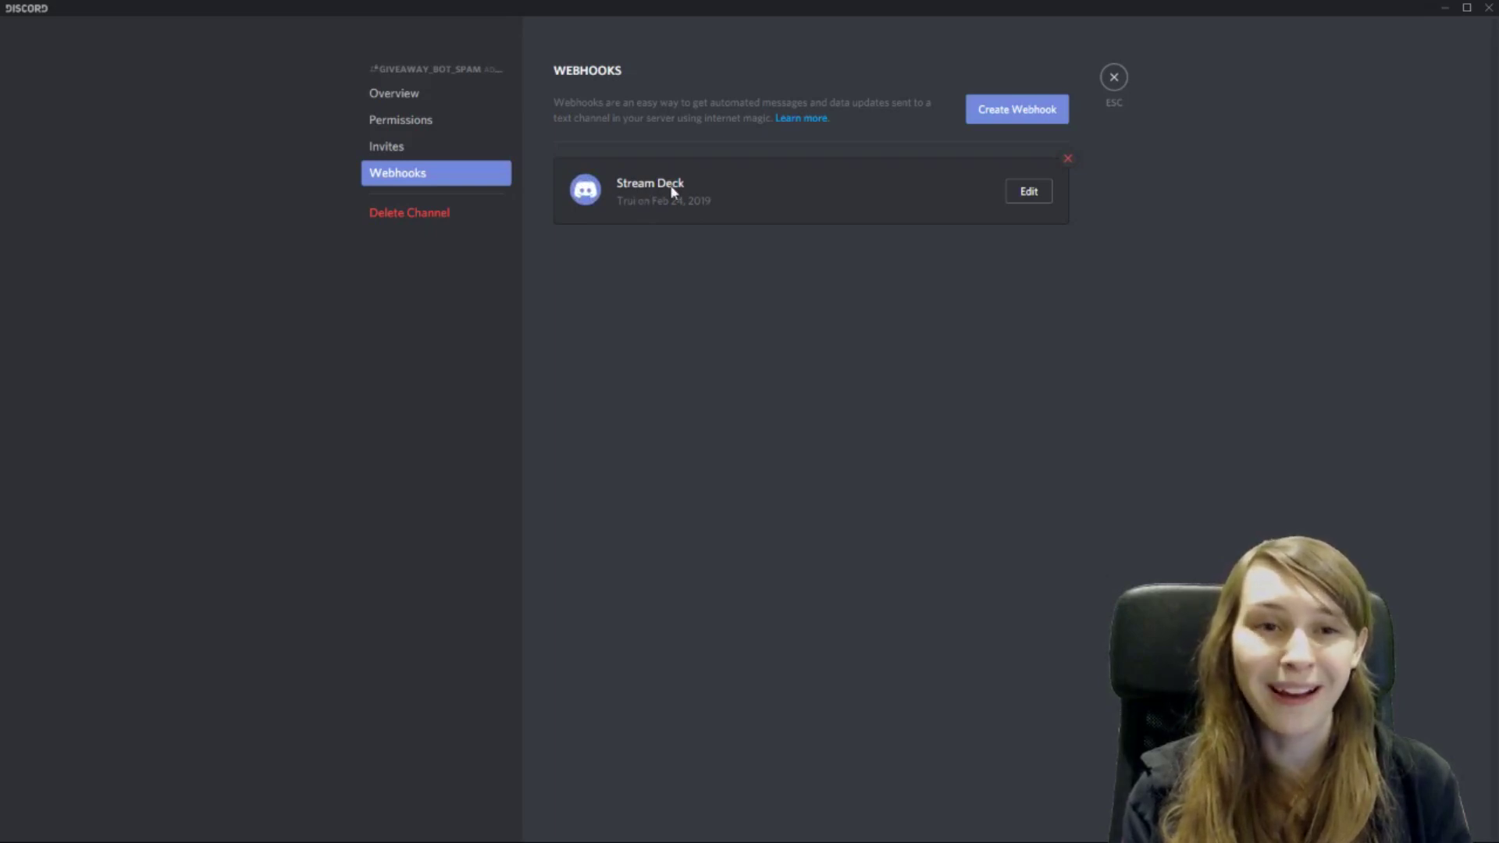
key(alt+Tab)
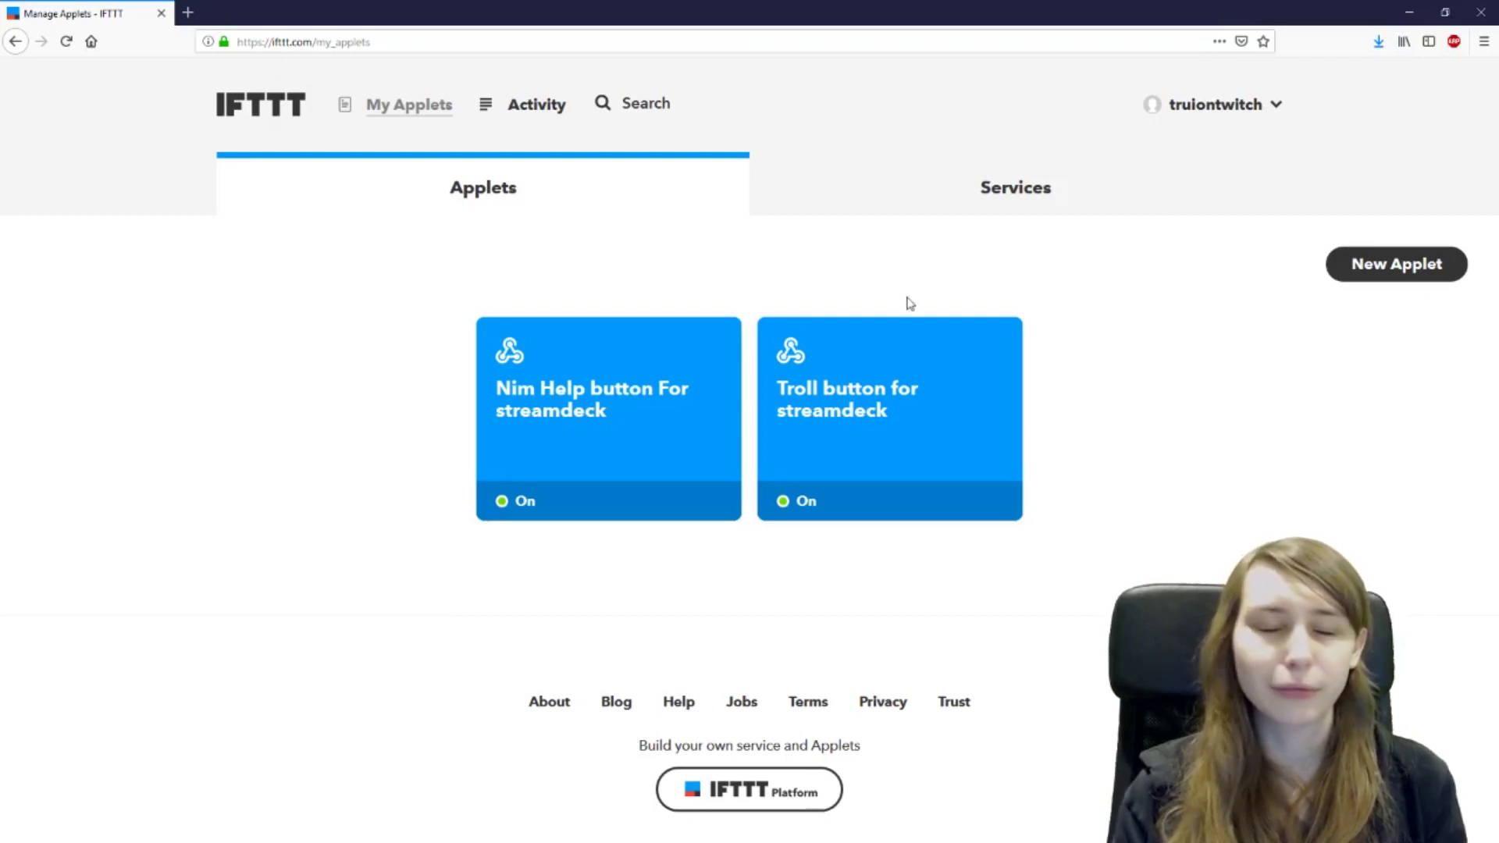
click(273, 109)
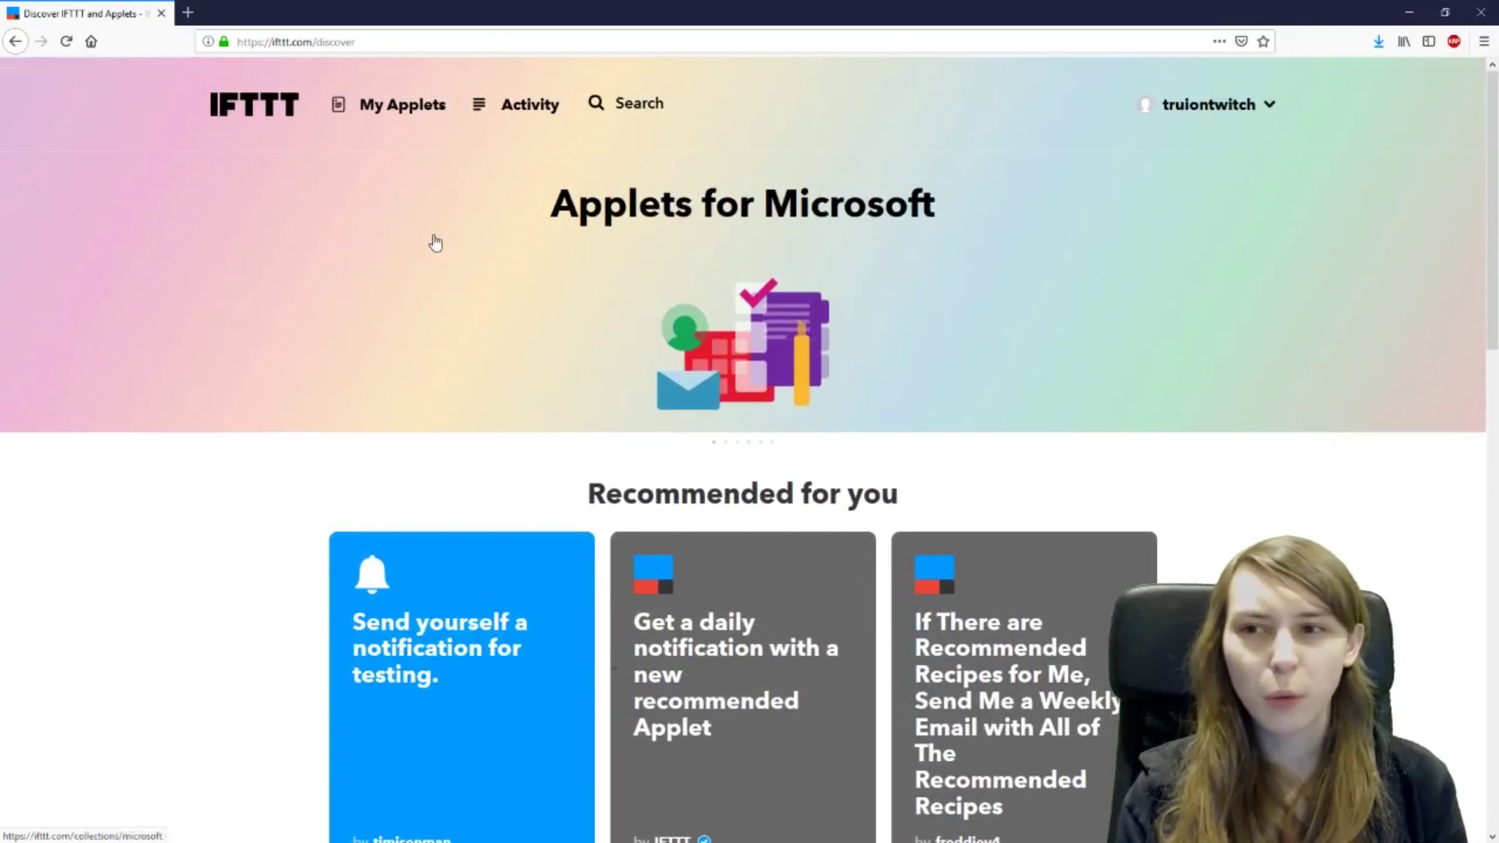
scroll(496, 301, down, 3)
scroll(512, 308, up, 3)
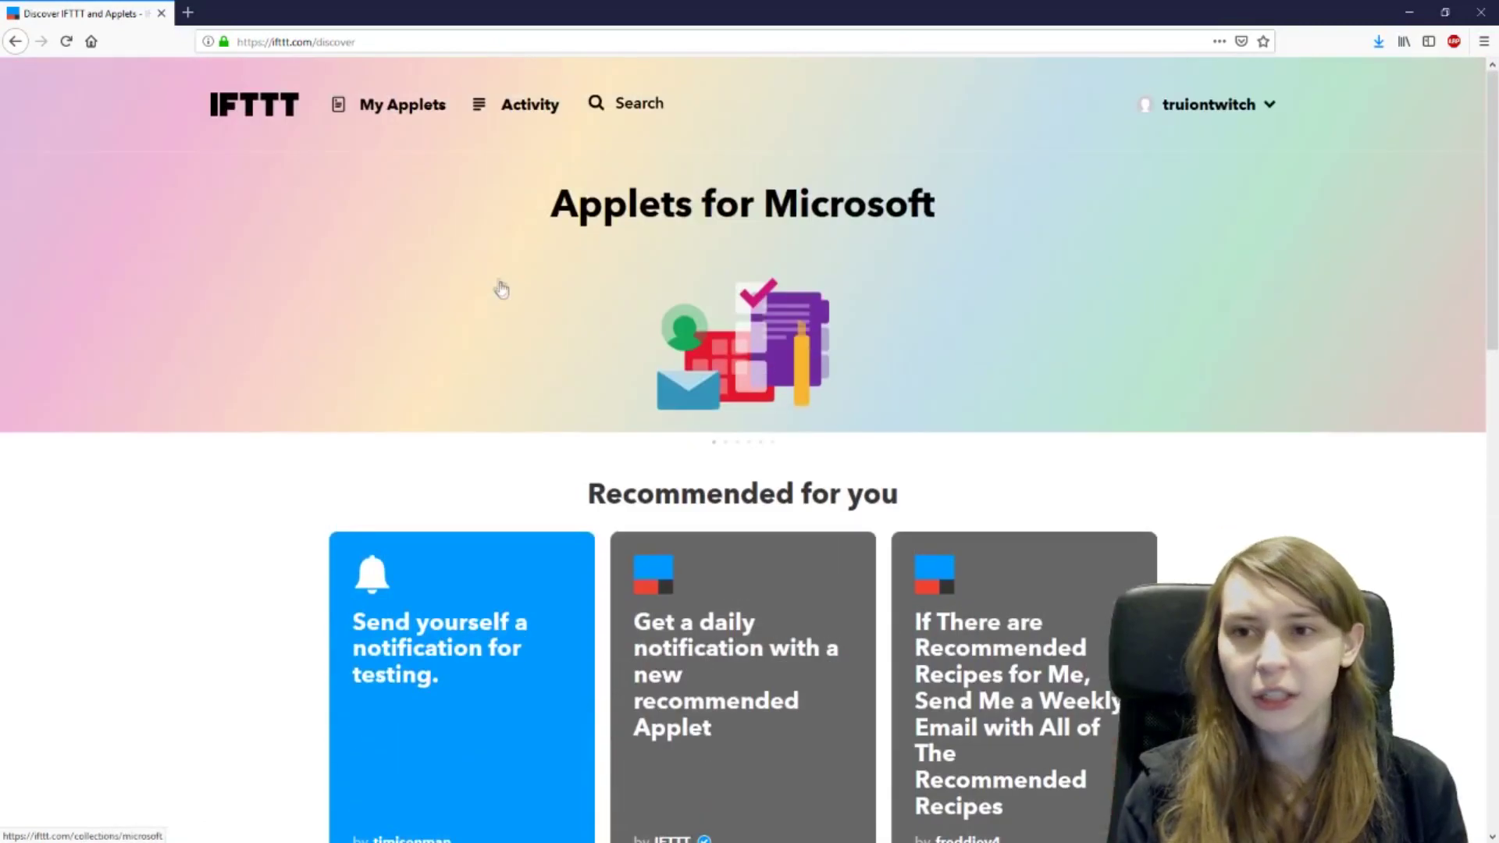
click(397, 112)
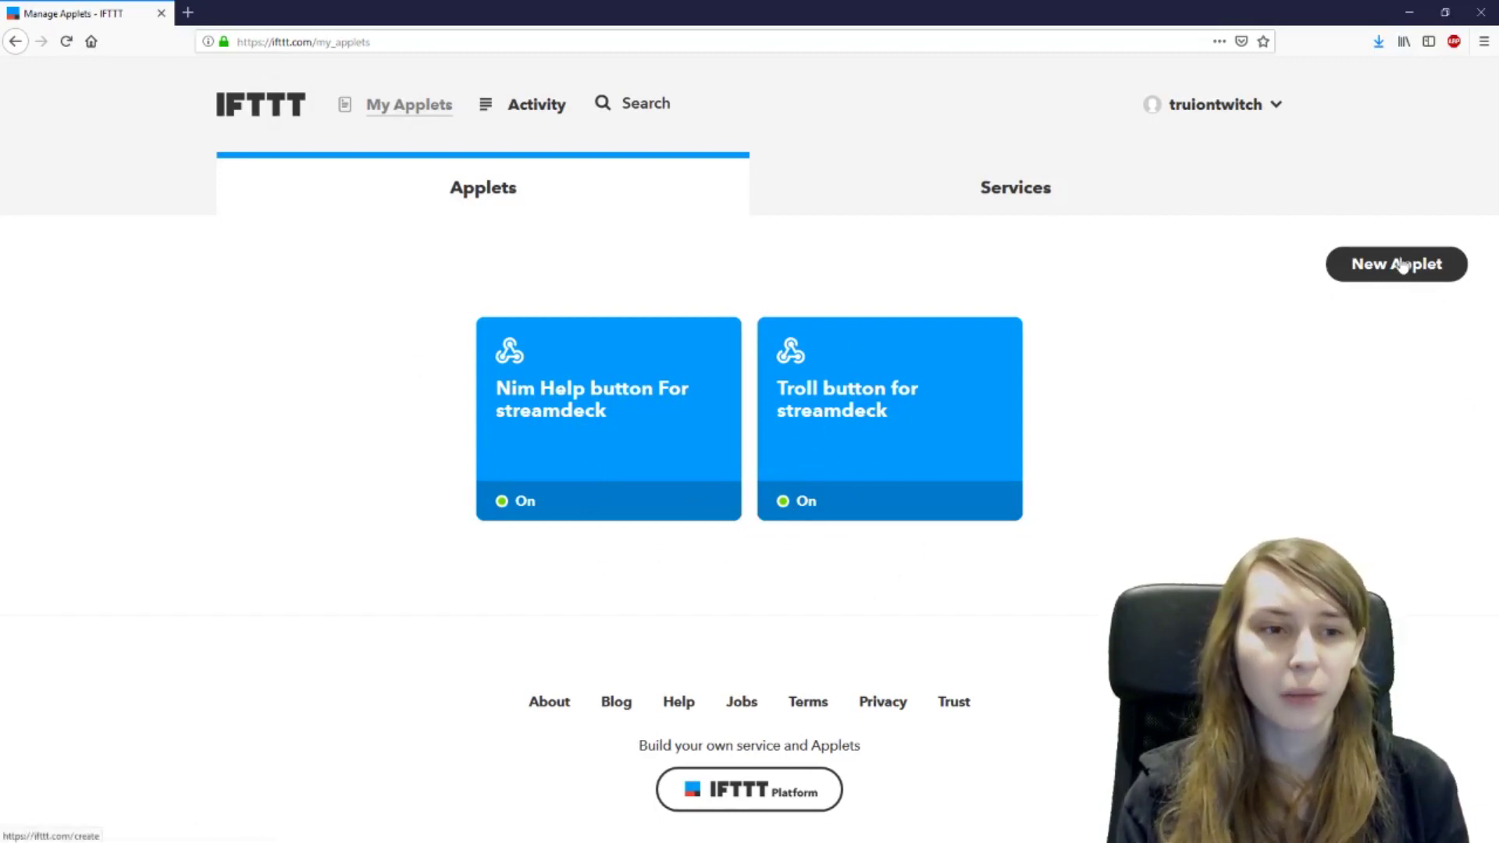
click(1433, 275)
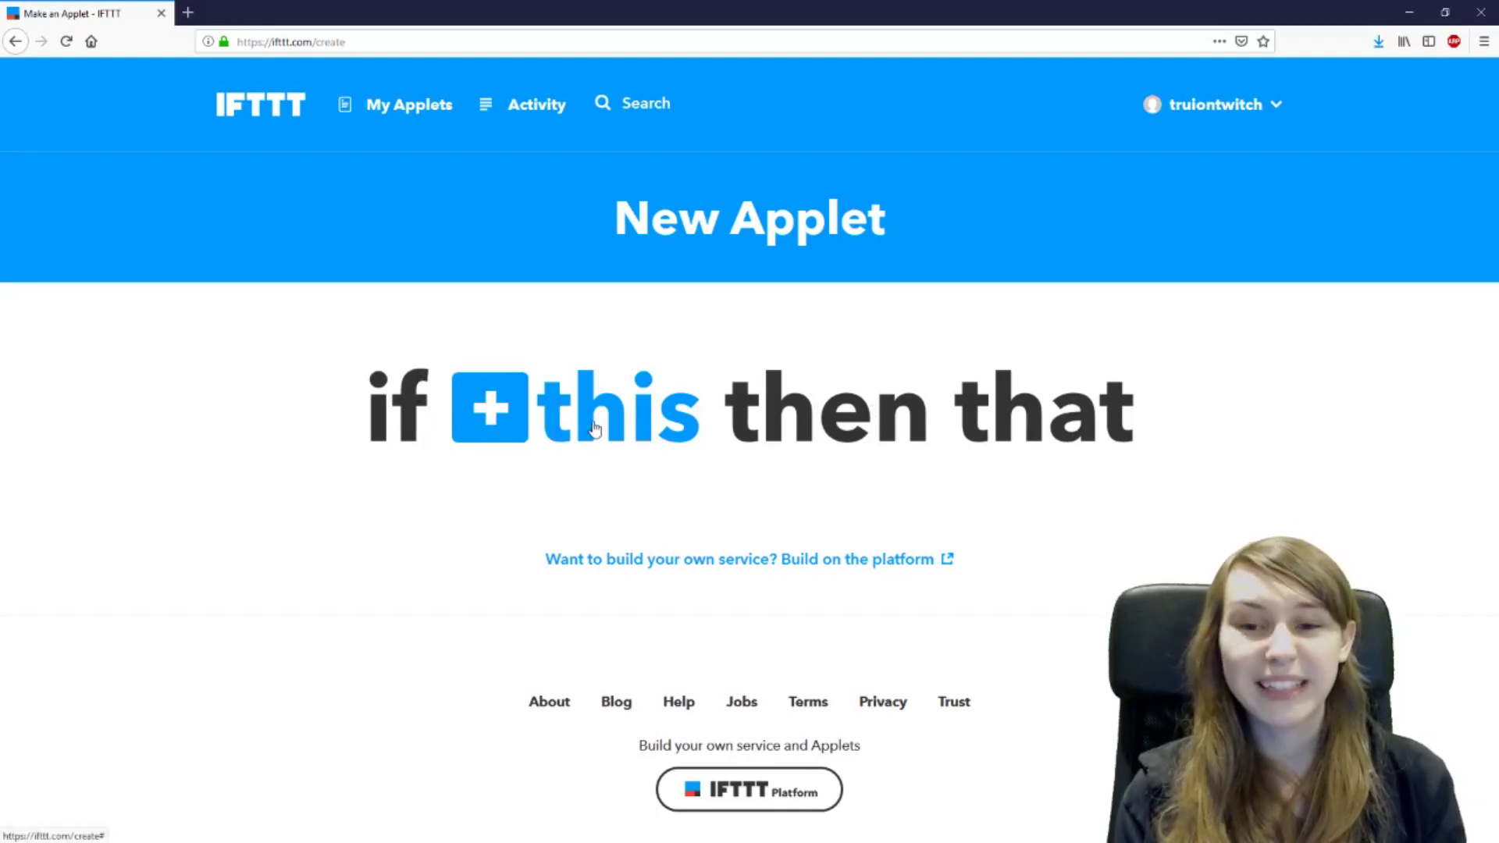
Set the applet trigger to Webhooks 'Receive a web request' with event name test.
click(595, 428)
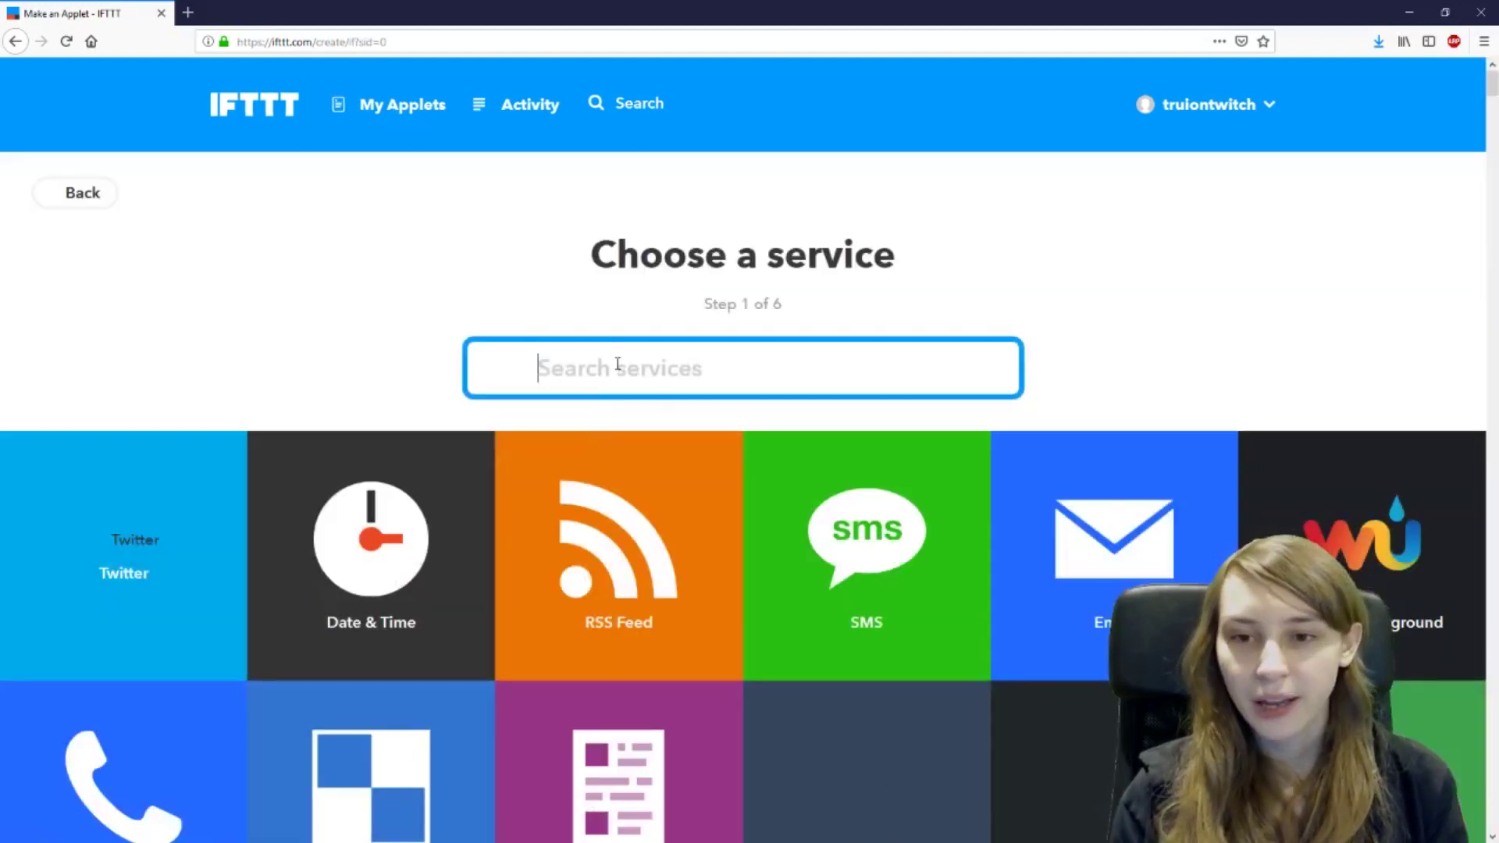
text(web)
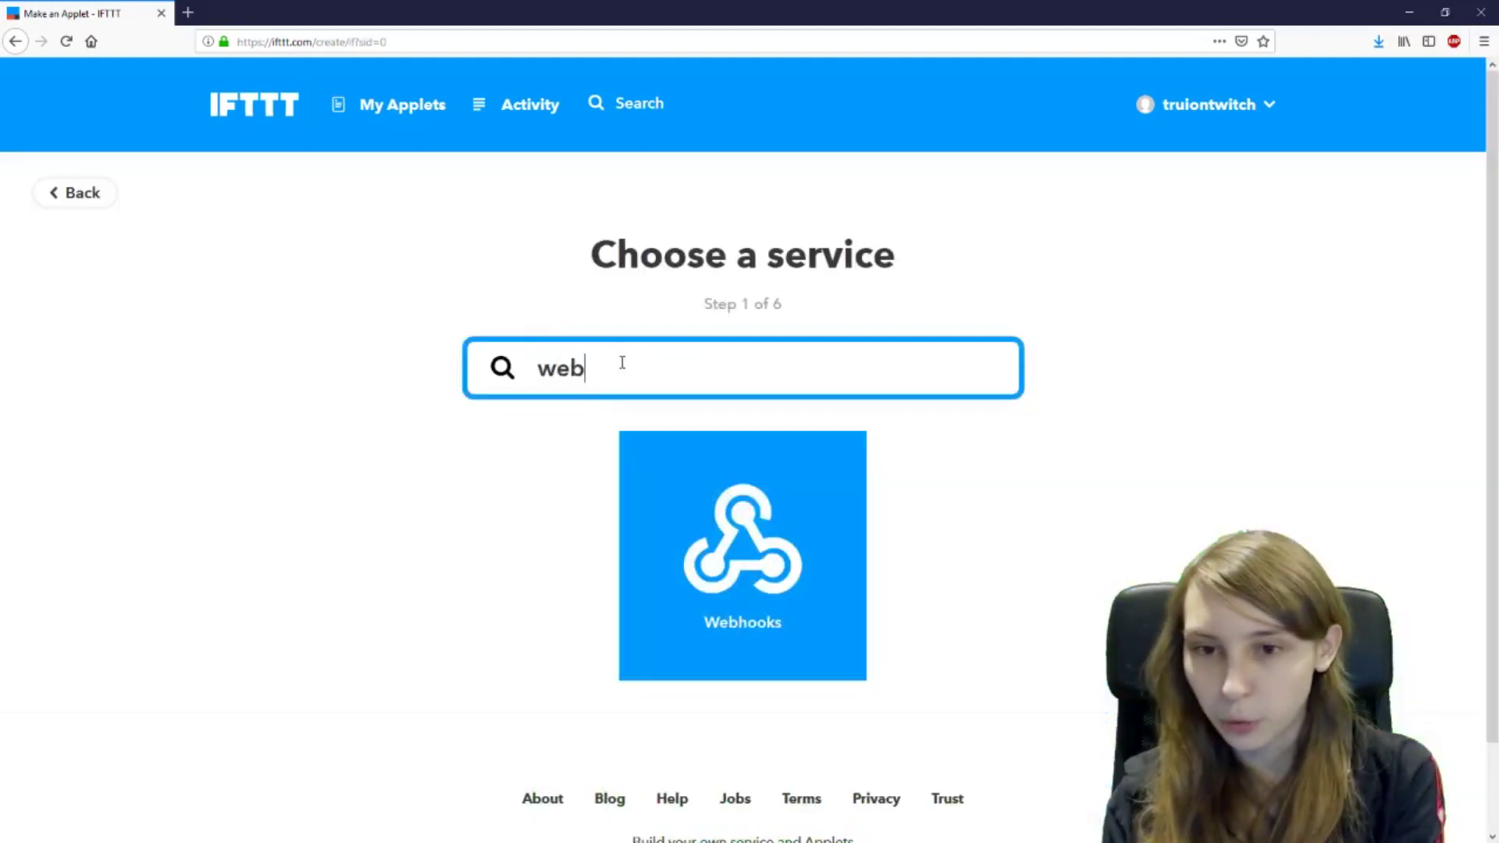
click(703, 504)
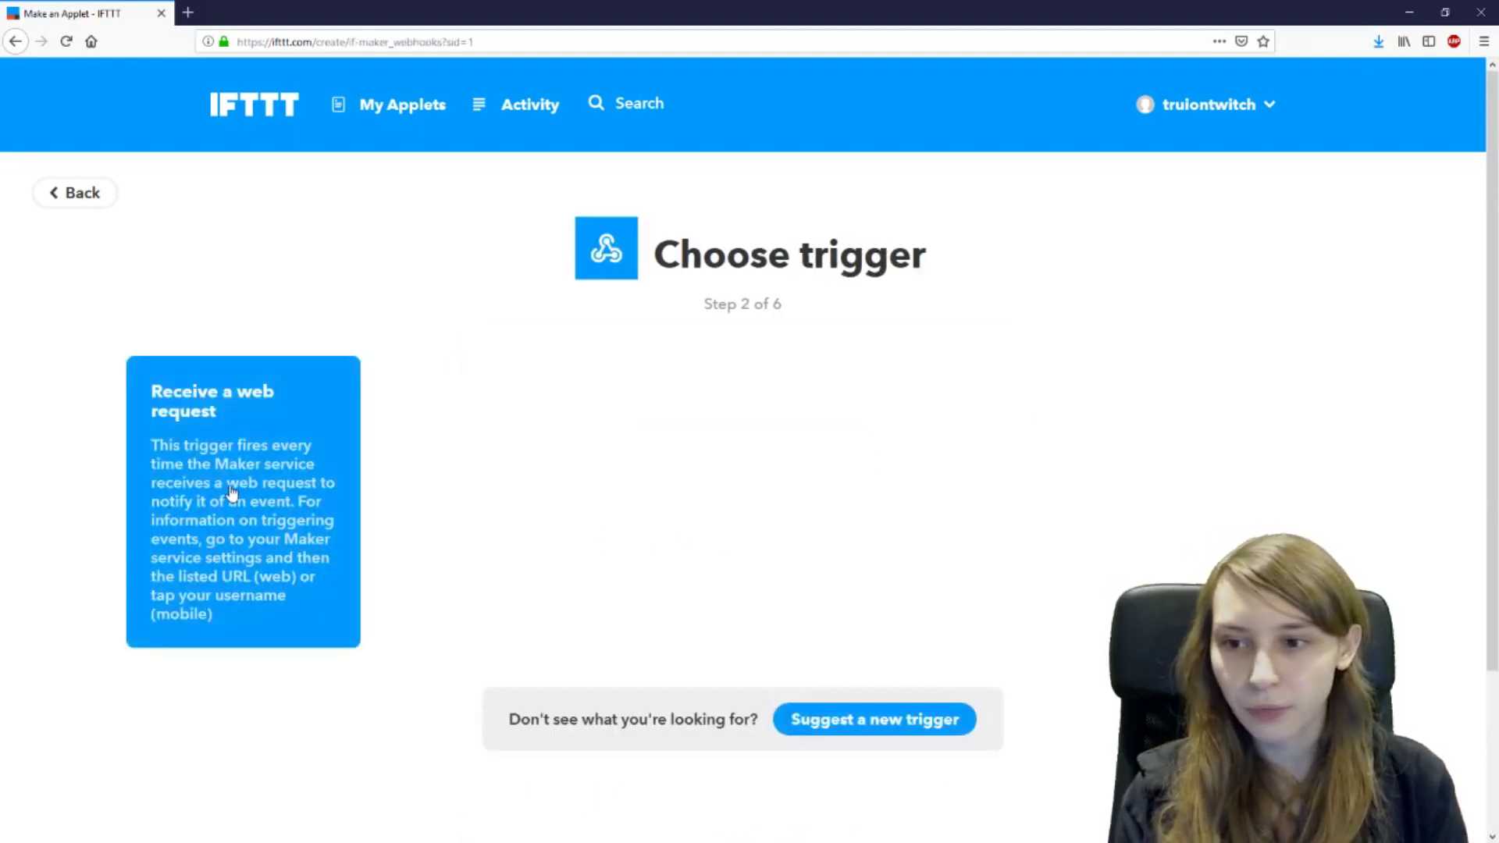
click(205, 484)
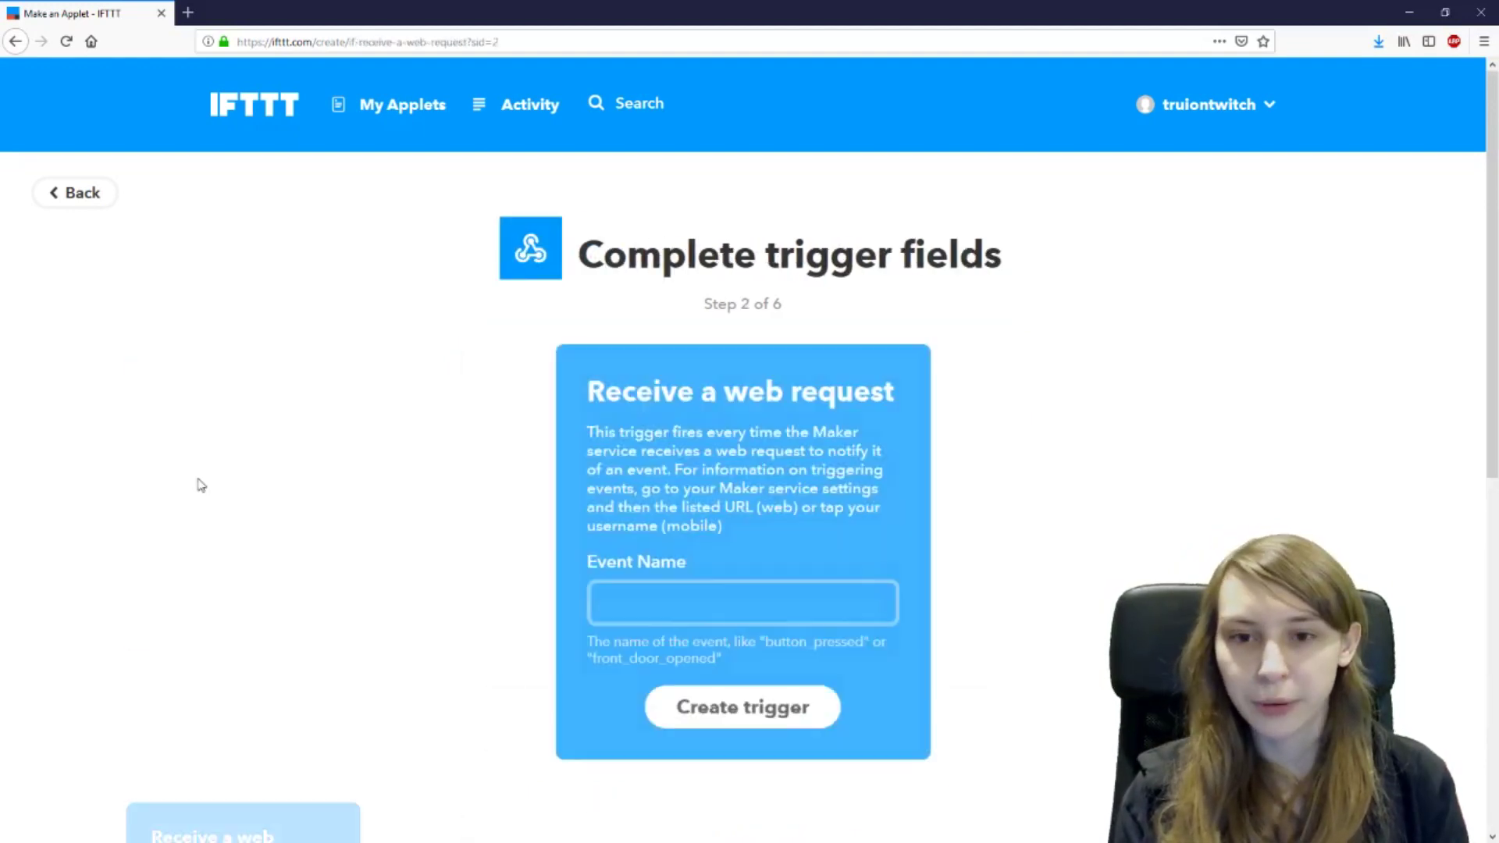
click(648, 594)
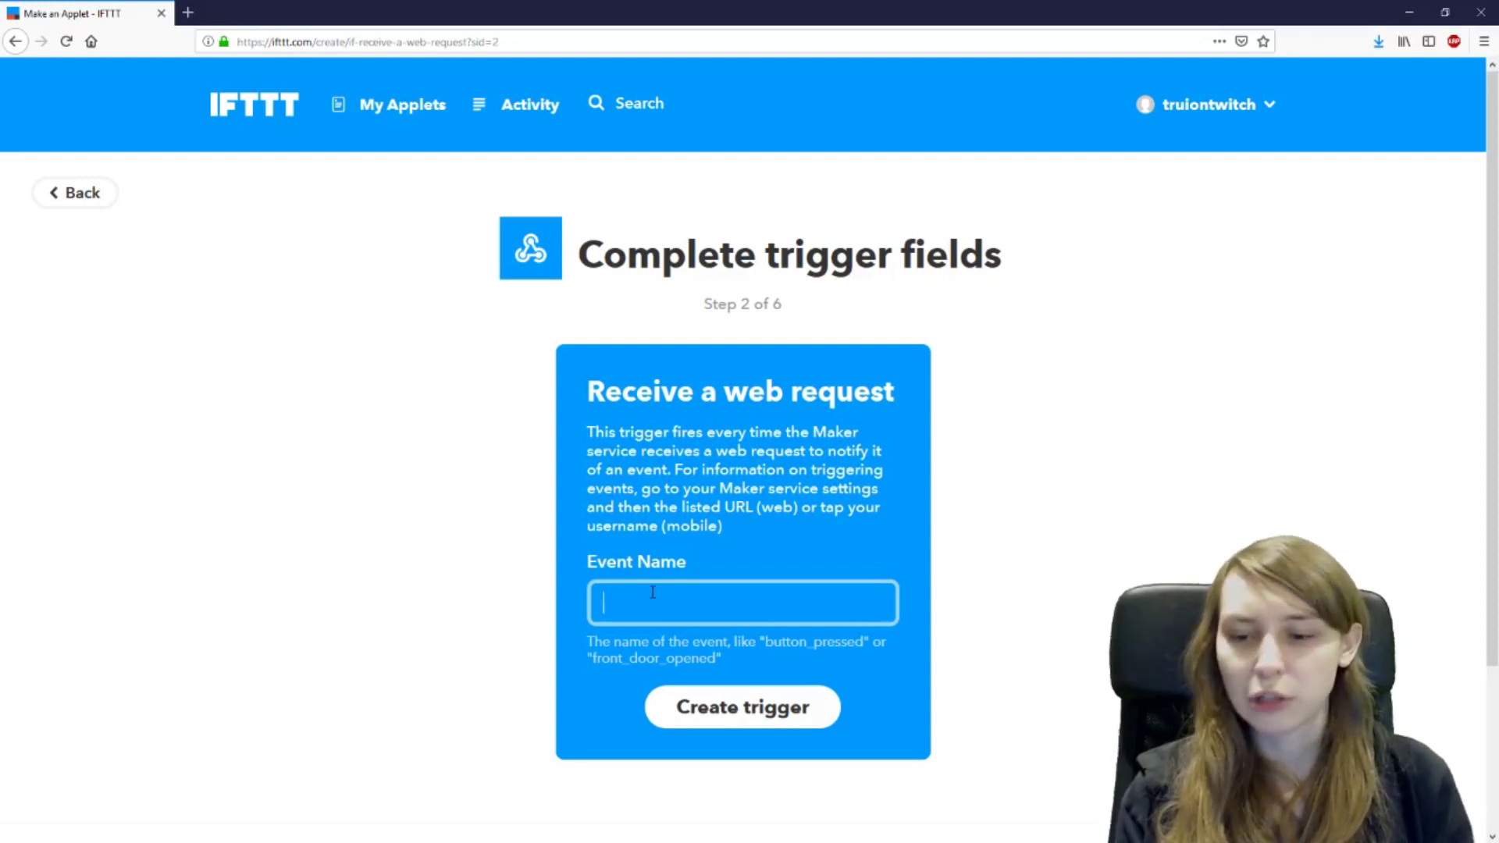
text(test)
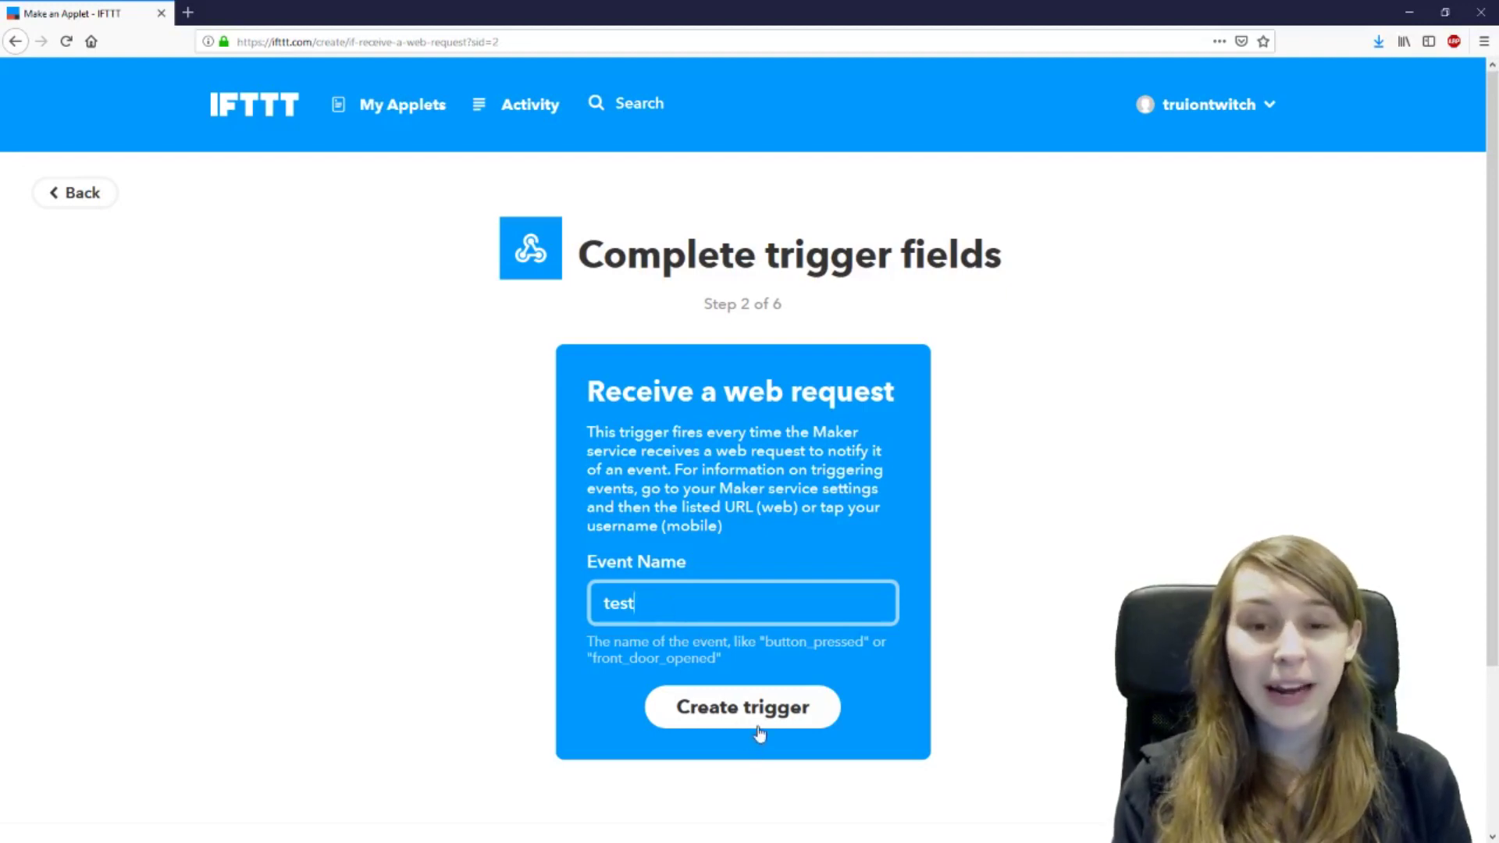
click(758, 732)
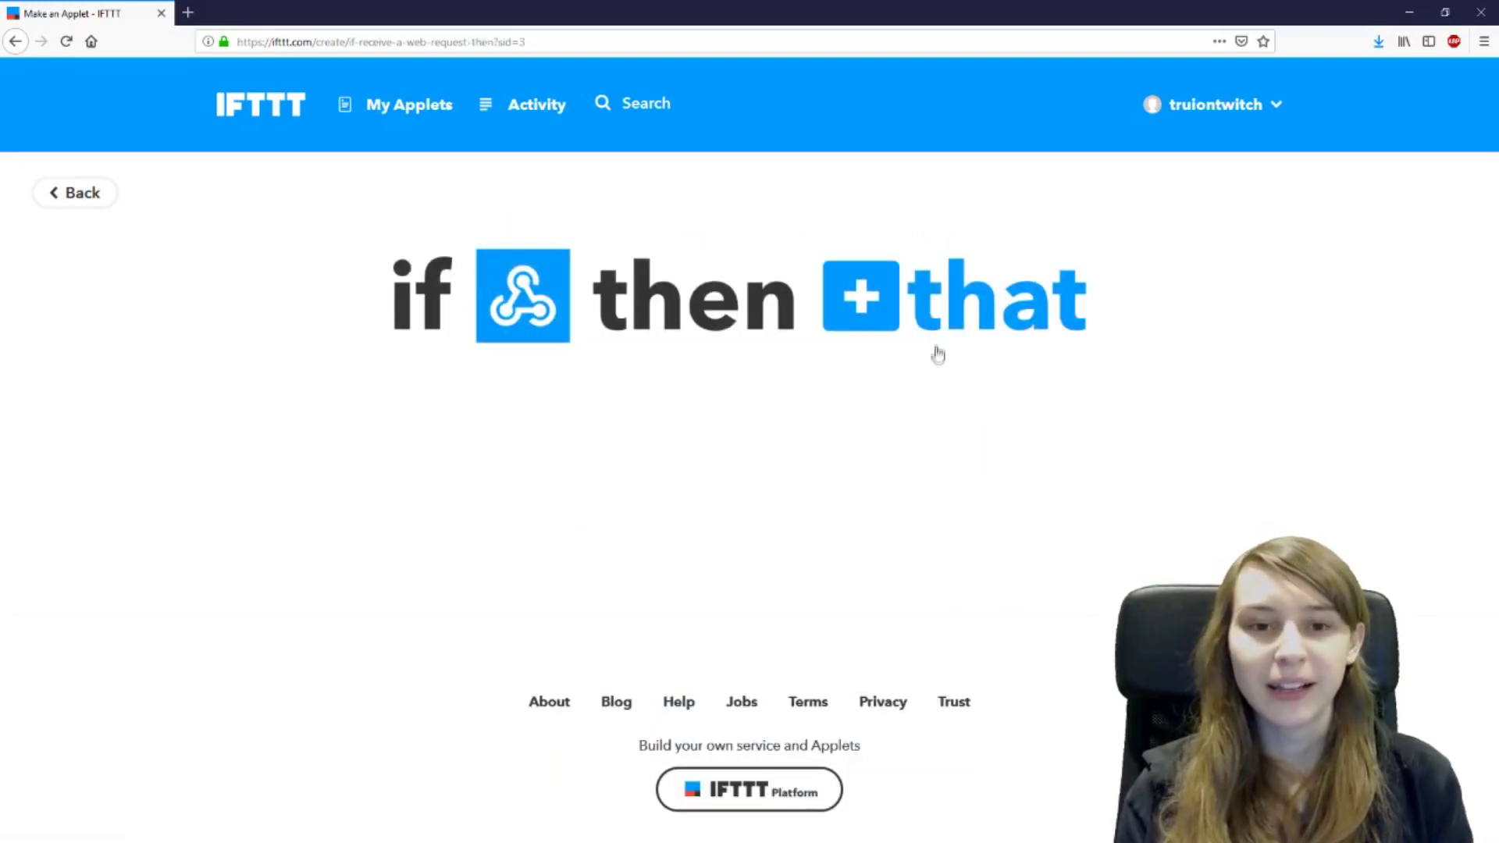
click(964, 290)
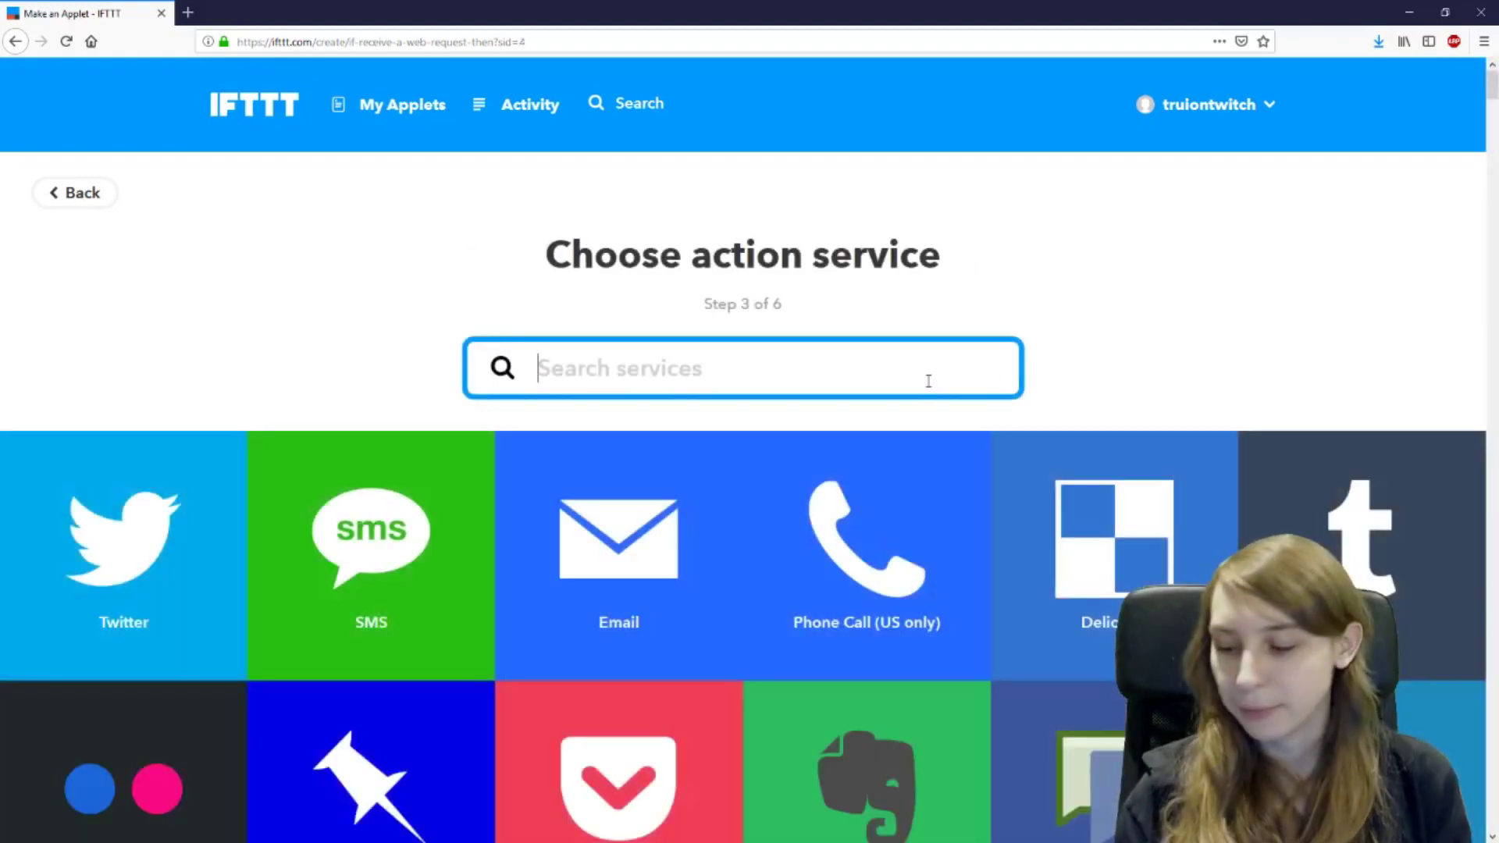
Choose Webhooks 'Make a web request' as the applet's action.
text(web)
click(759, 549)
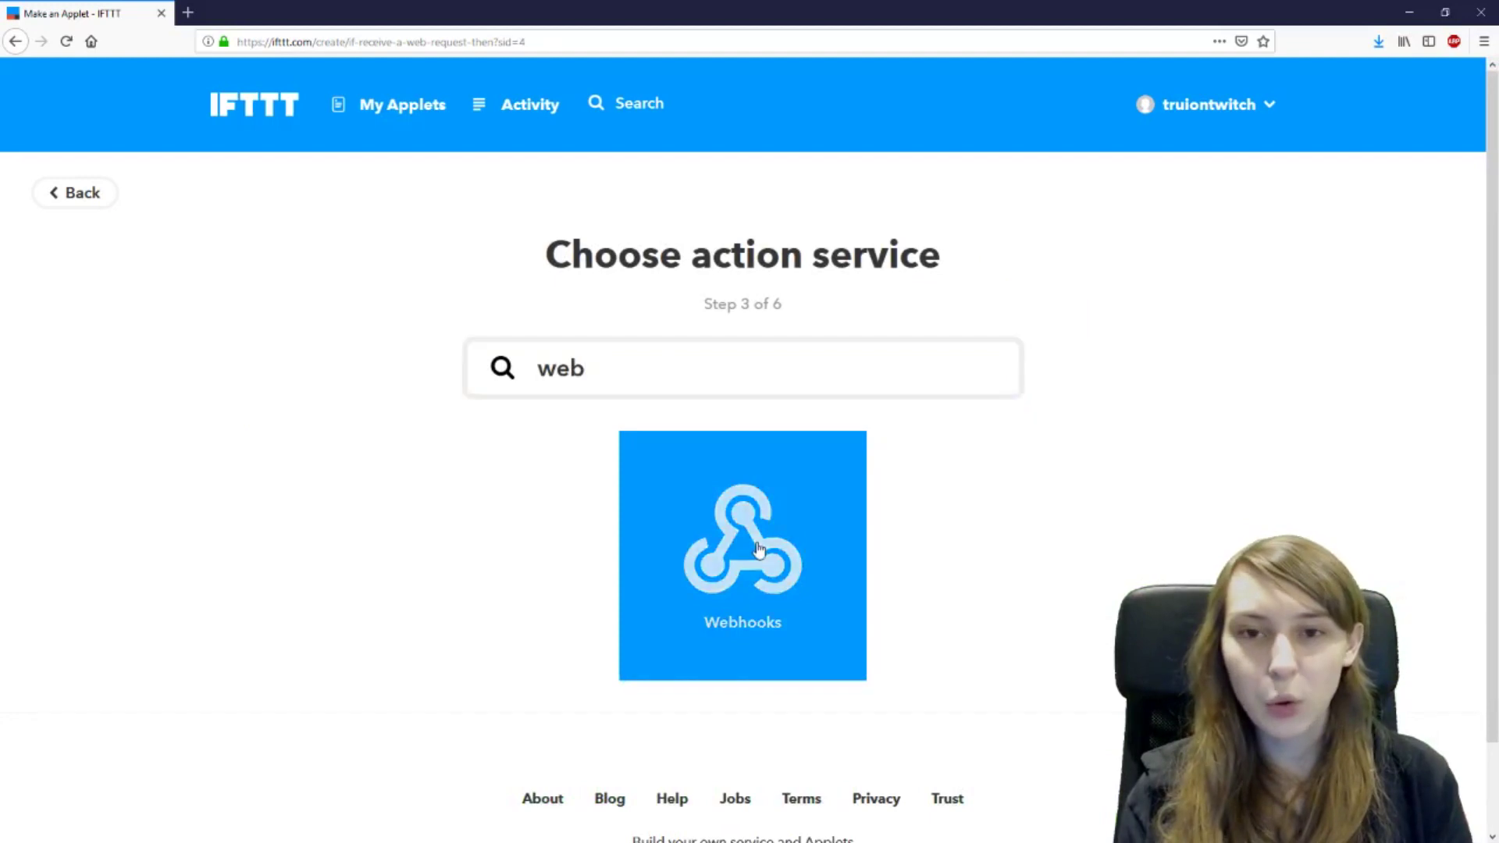
scroll(743, 518, down, 2)
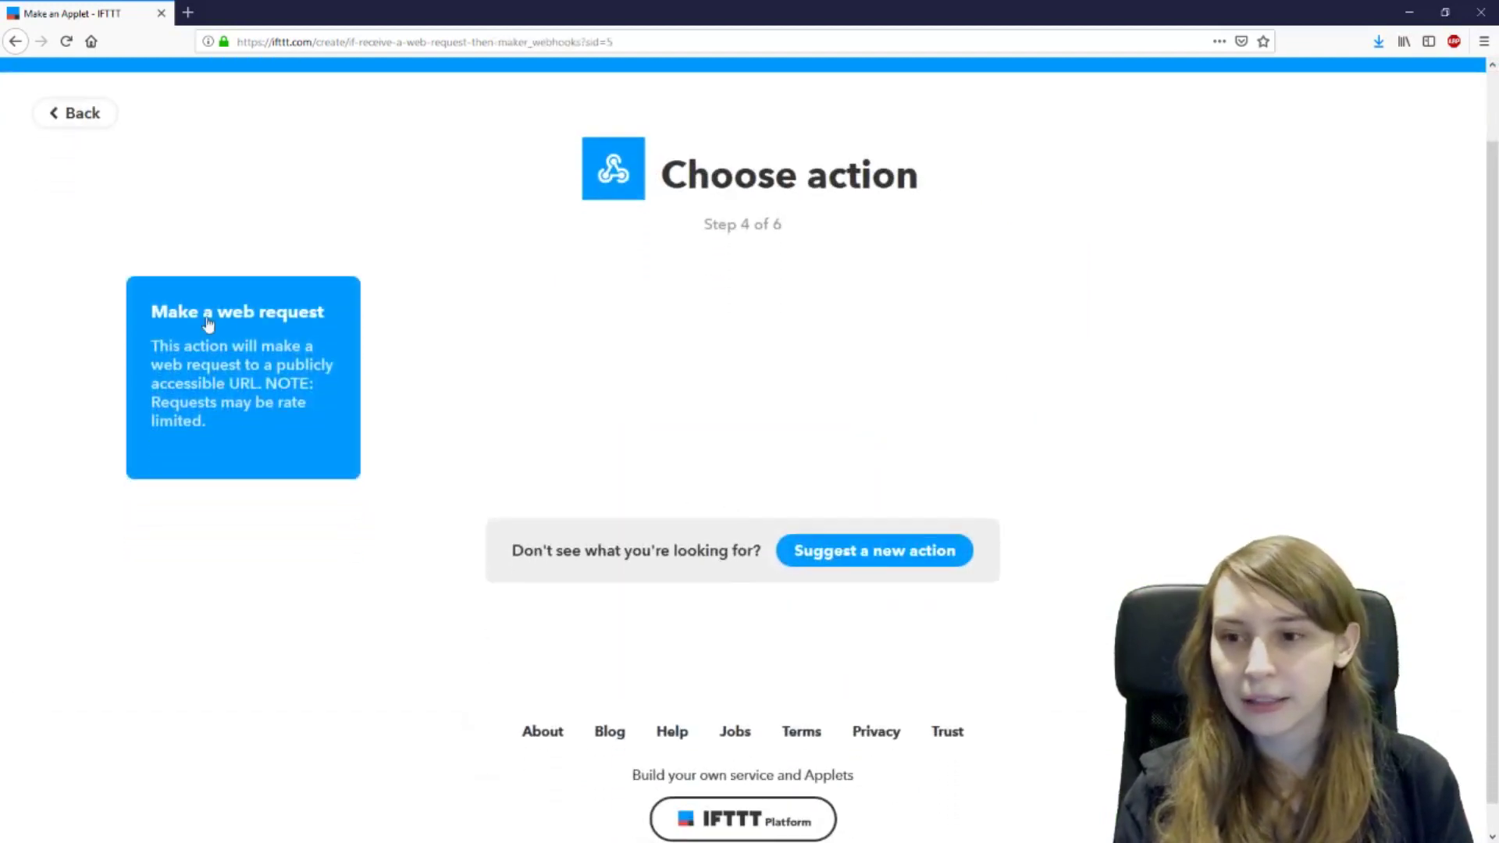
click(238, 332)
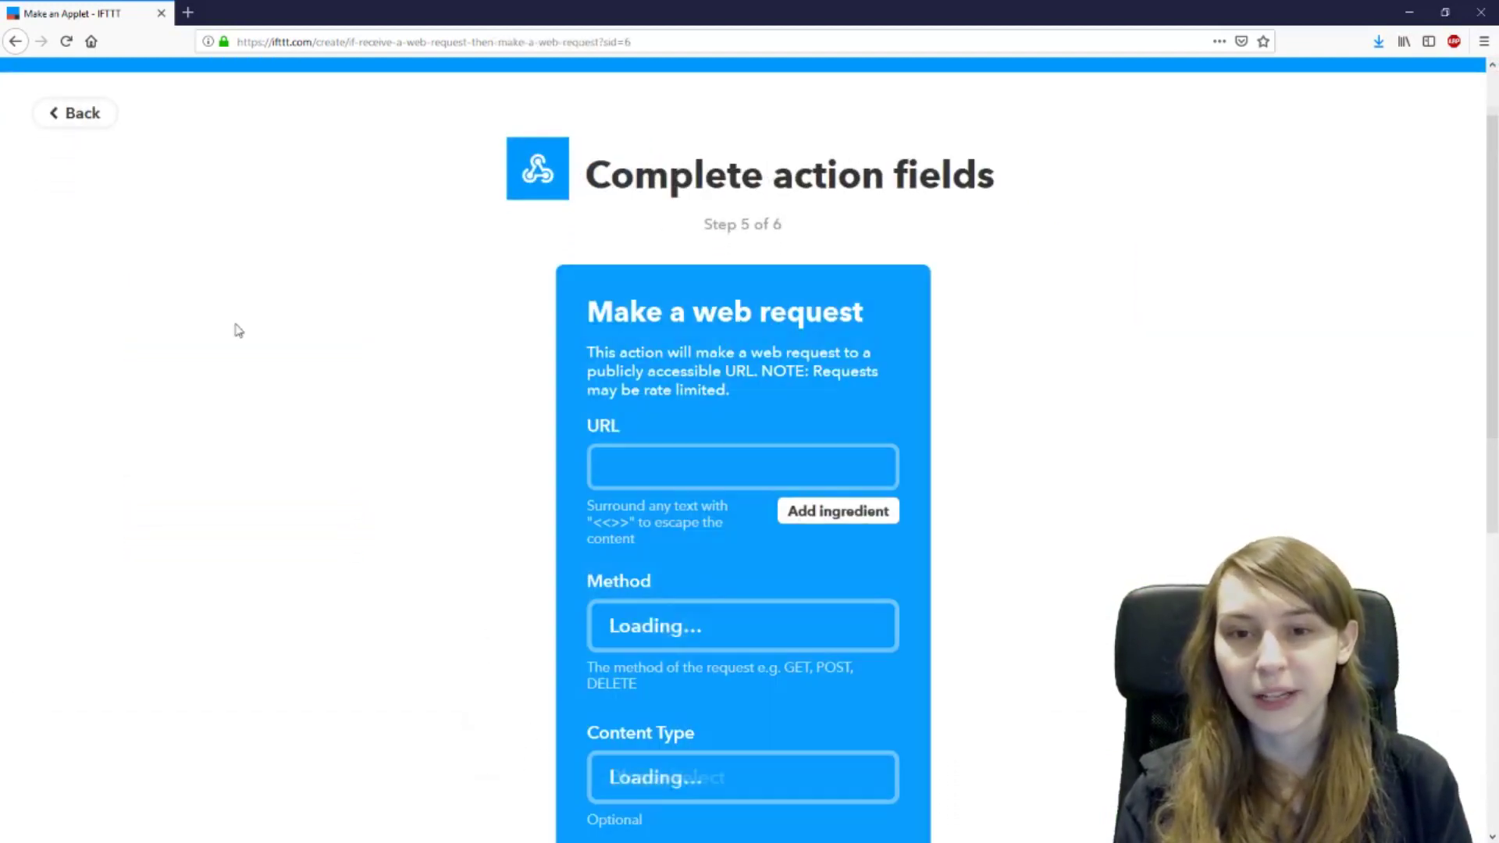
scroll(759, 402, down, 2)
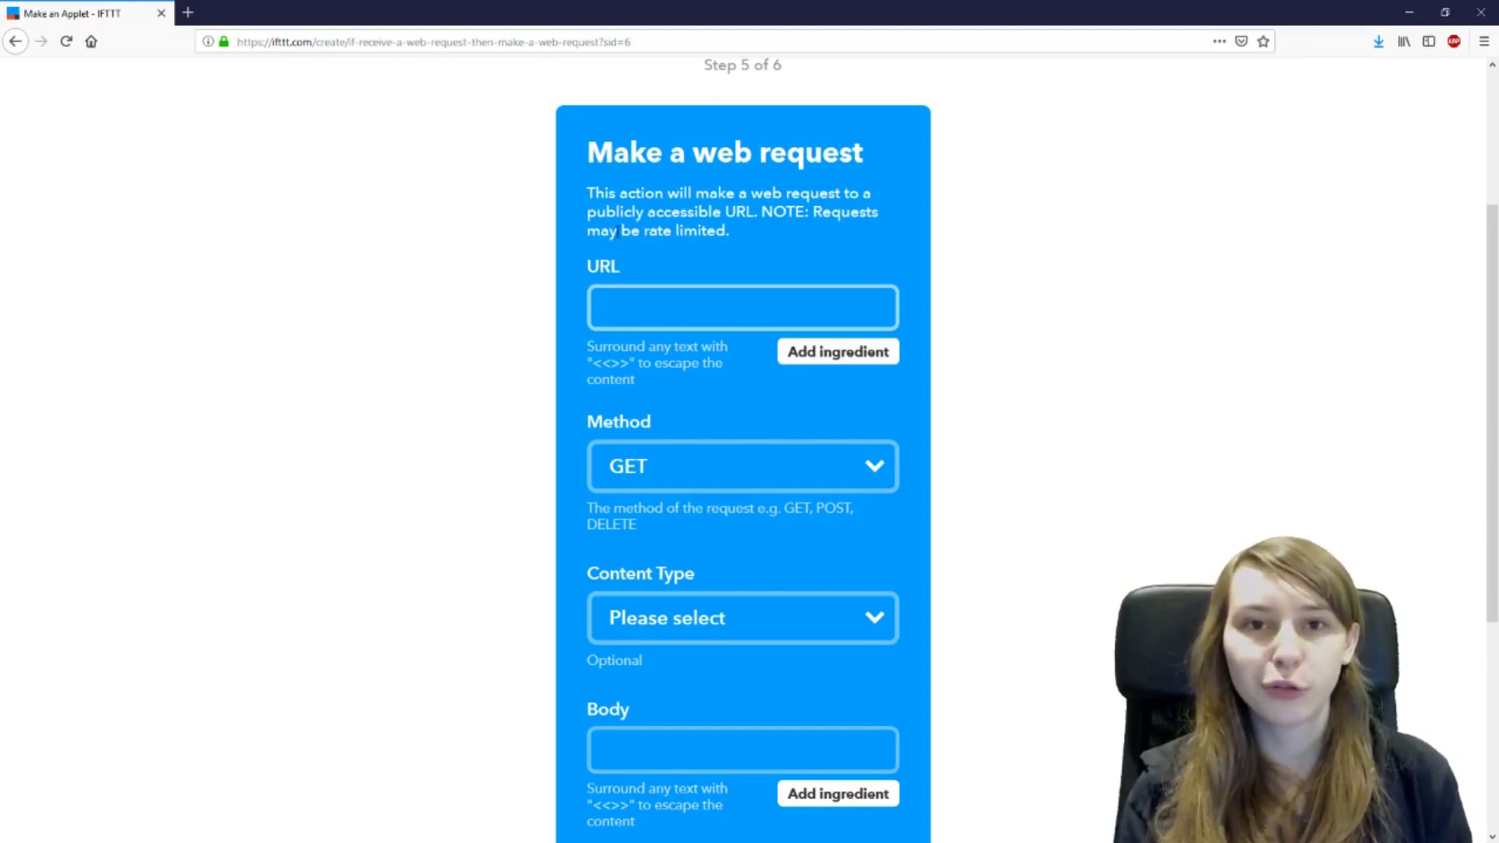
Paste the Discord webhook URL, and set method POST and content type application/json.
key(ctrl+v)
click(849, 585)
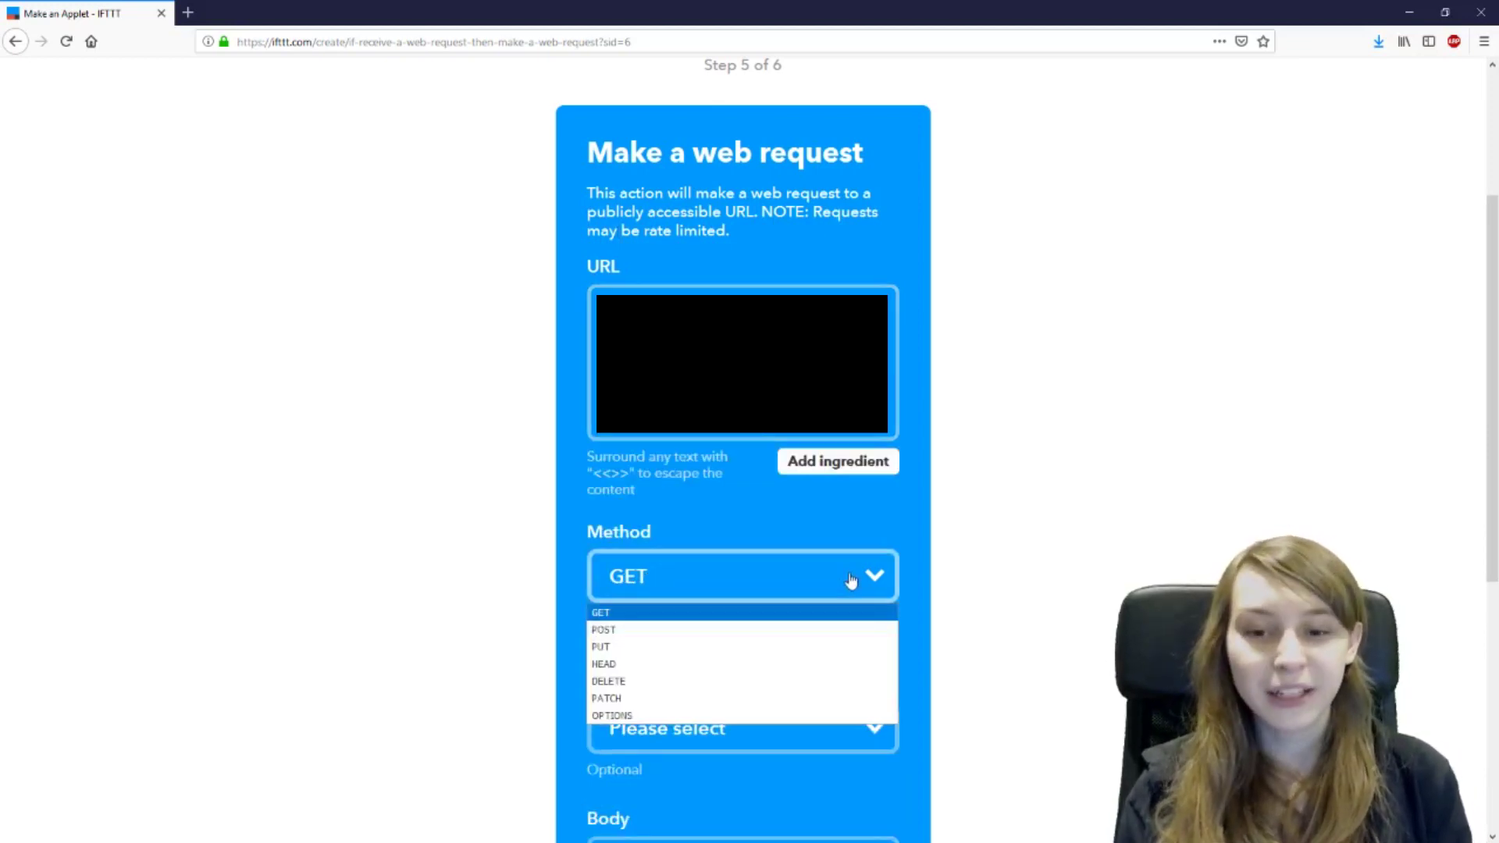
click(645, 630)
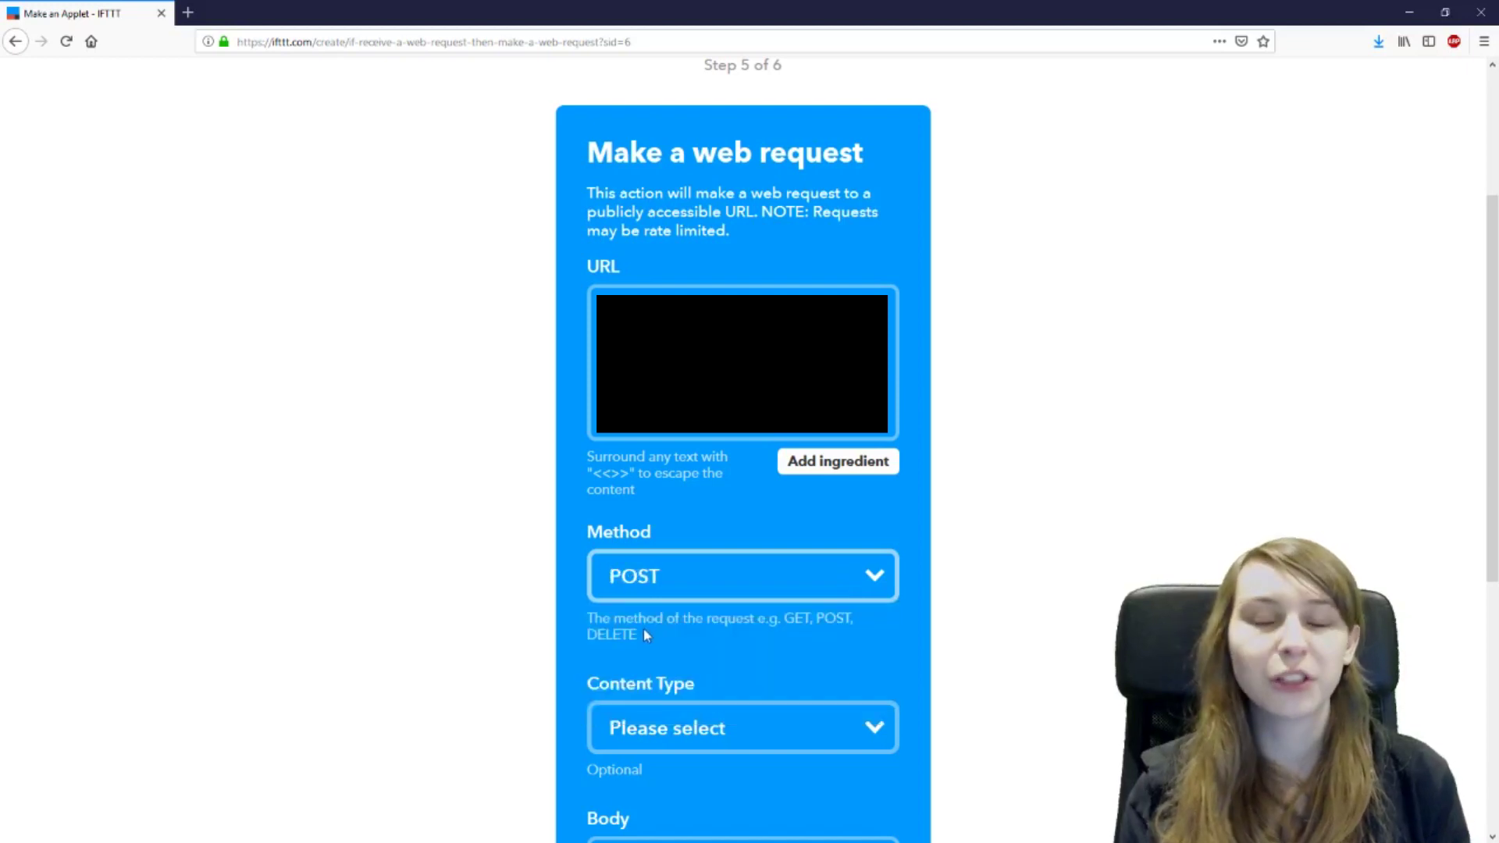
scroll(645, 632, down, 5)
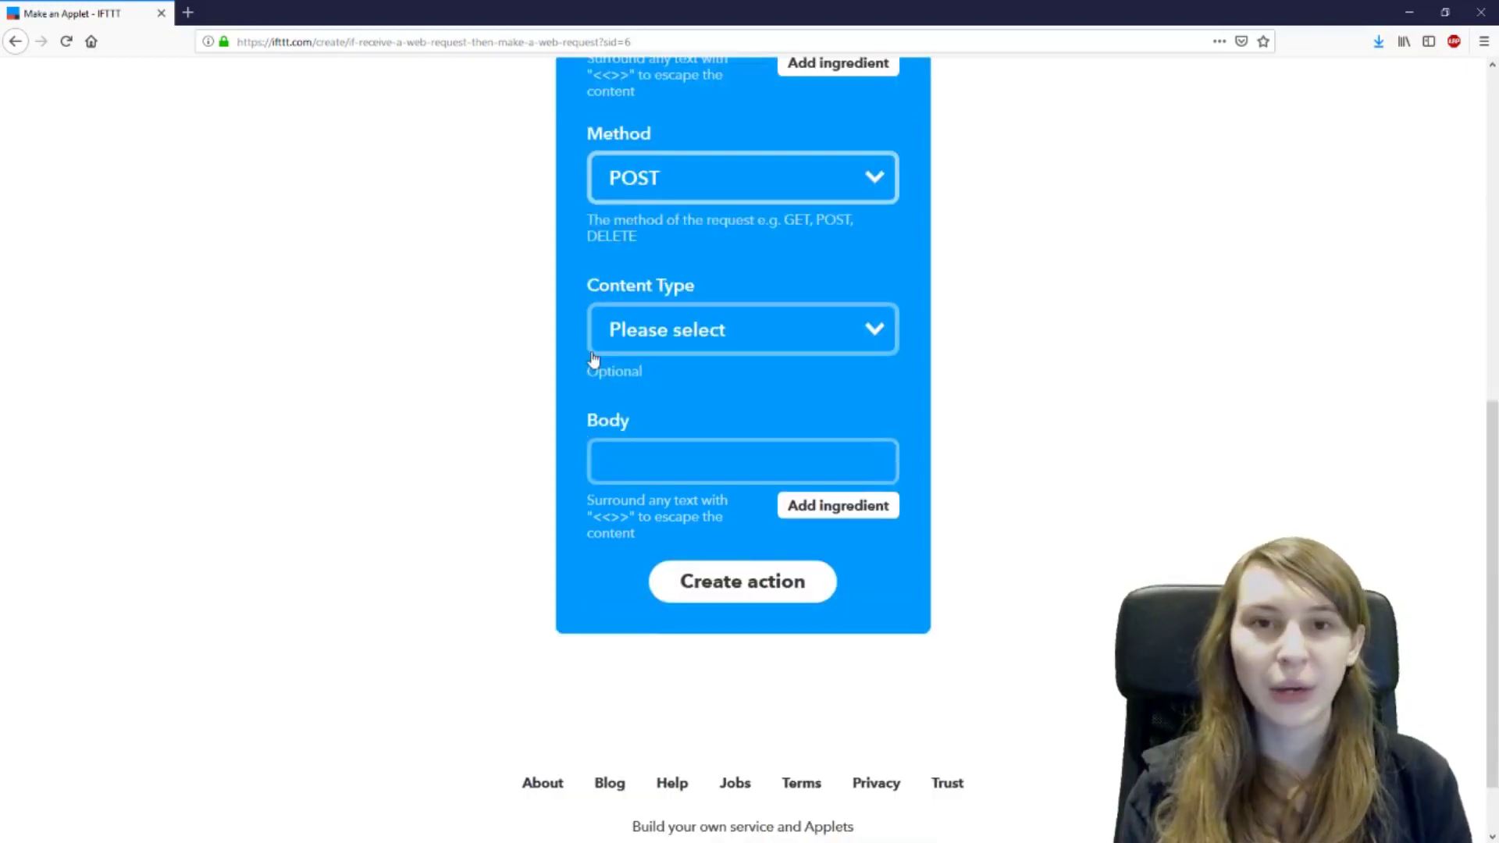
click(701, 340)
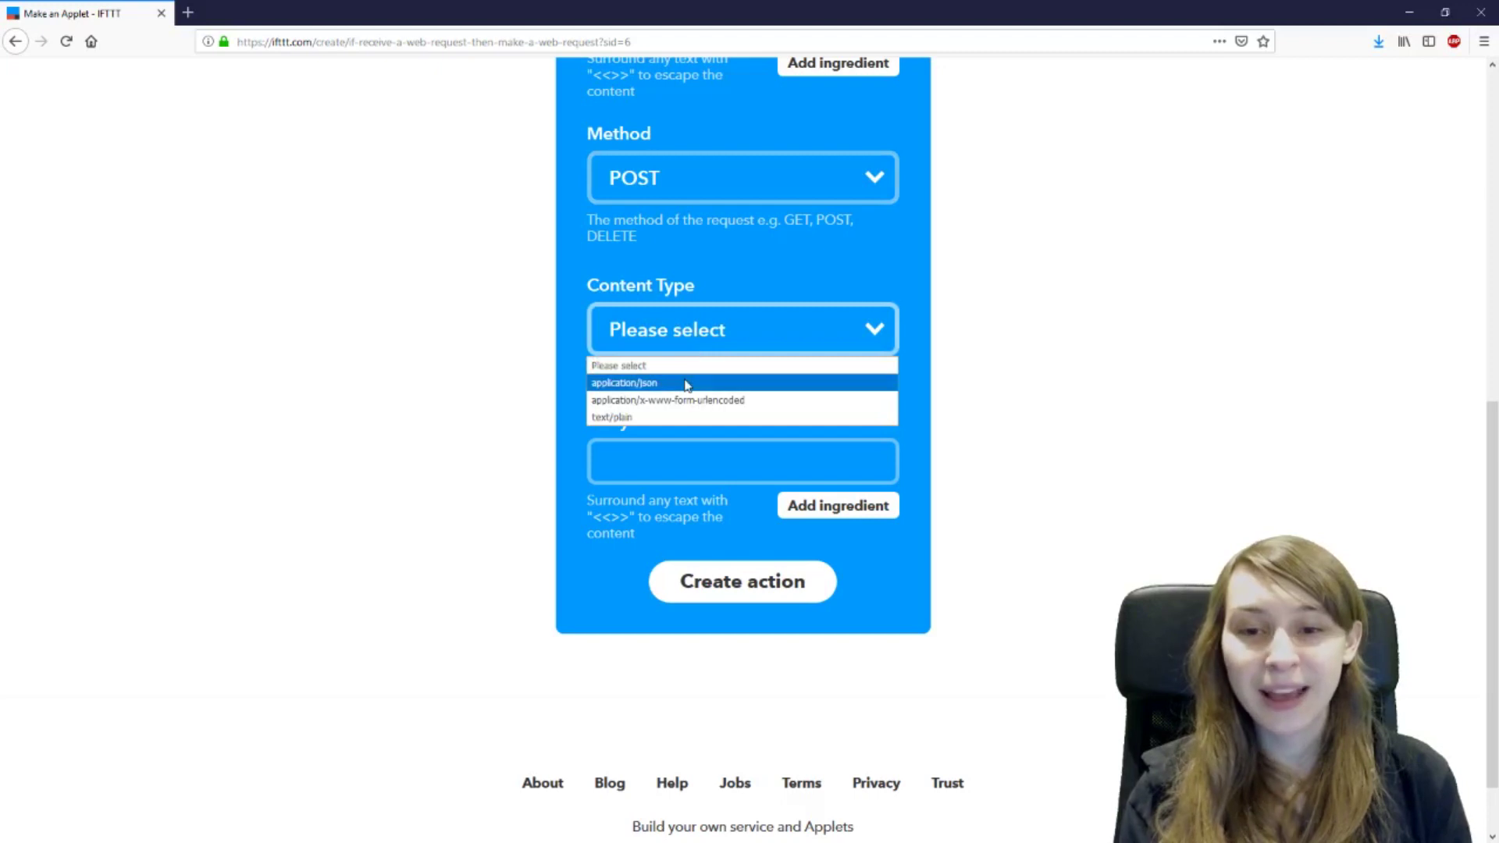
click(645, 384)
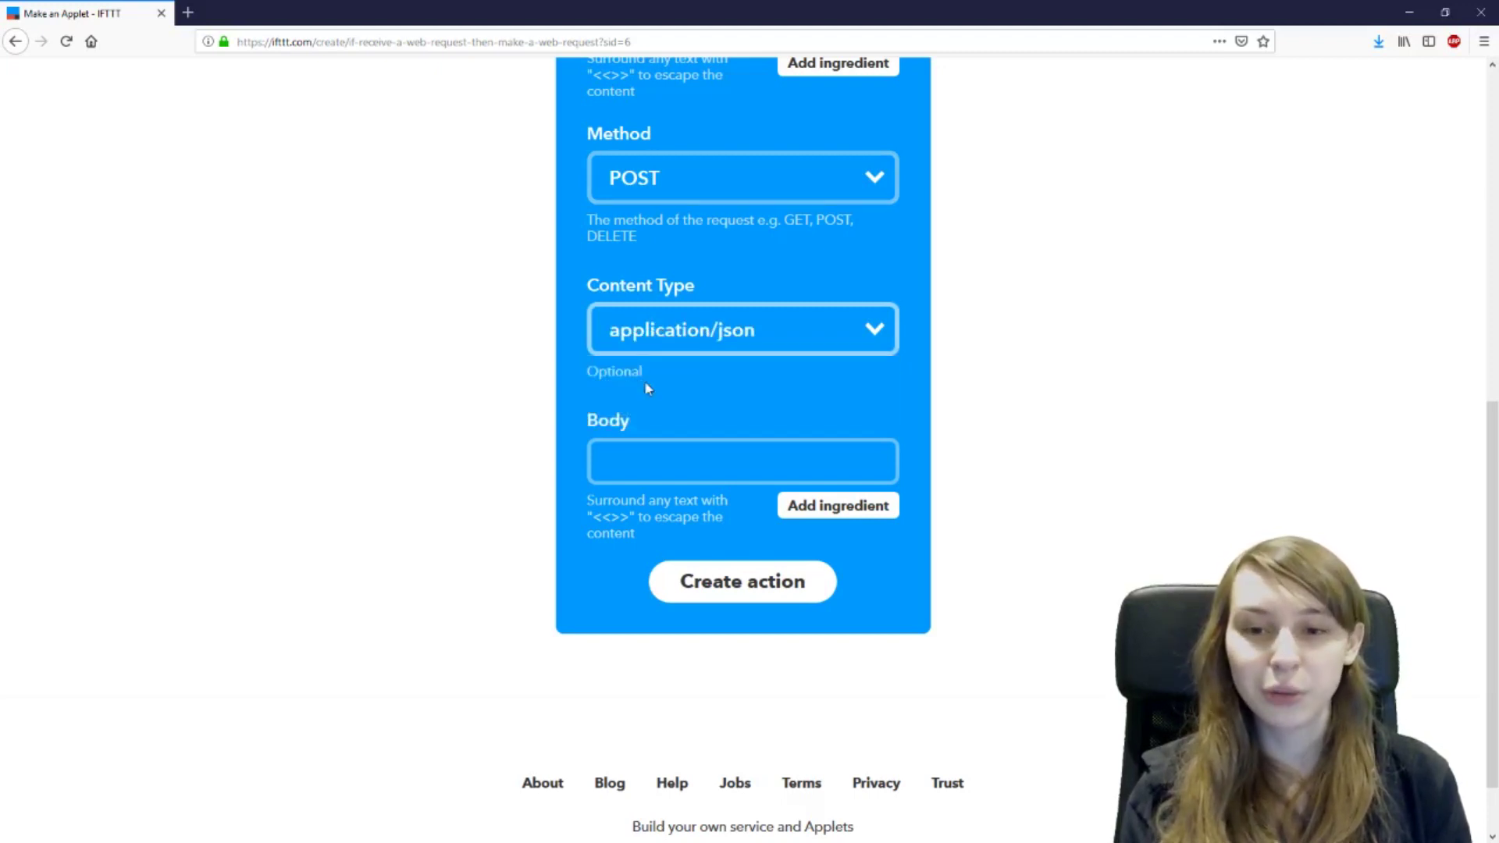
click(654, 451)
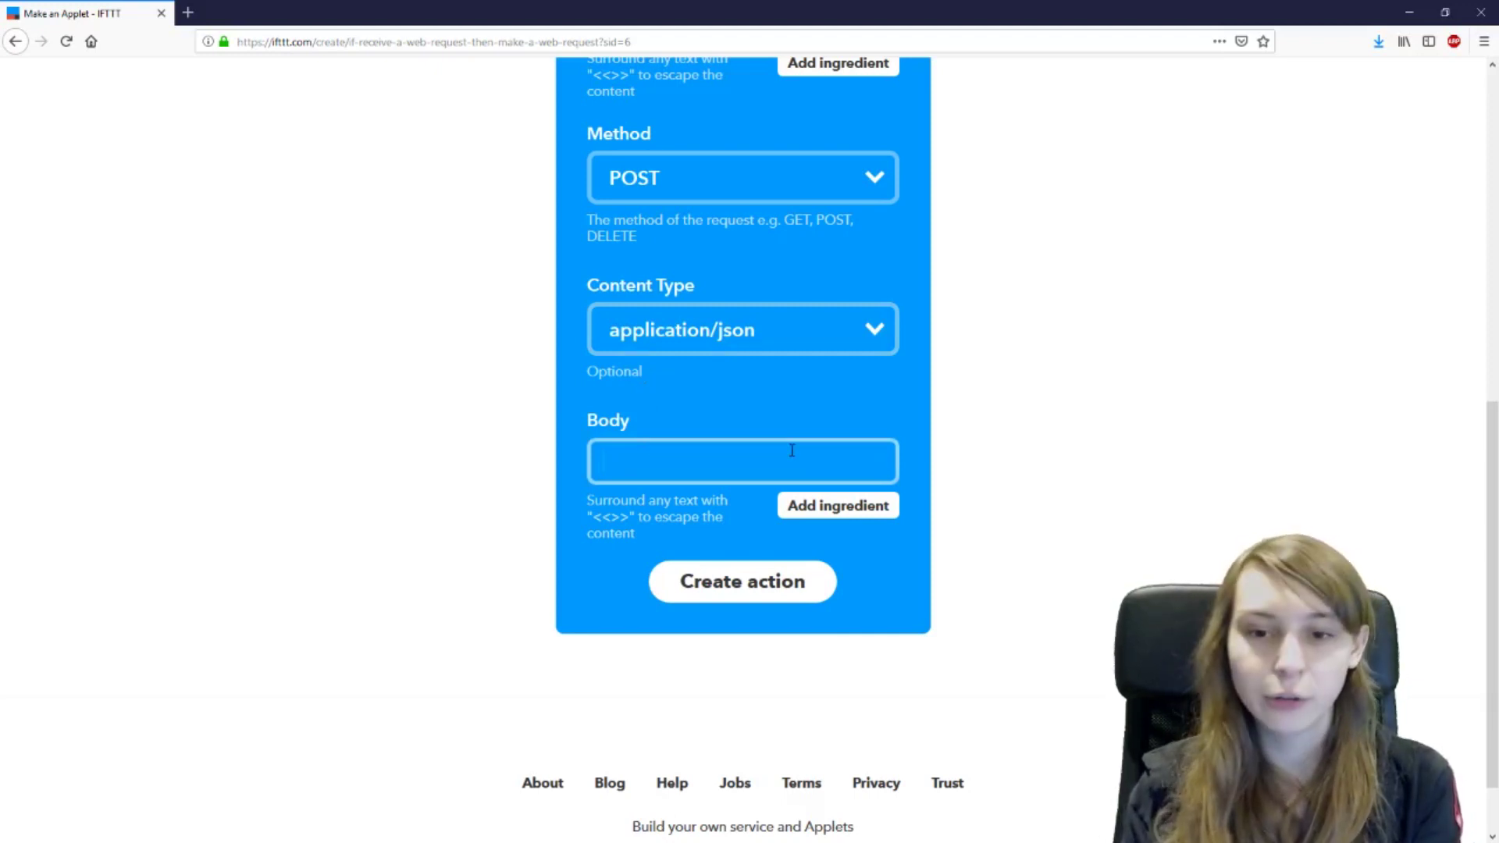
Enter the Body {"content": "this is going to be your text" }, correcting typos along the way.
text({)
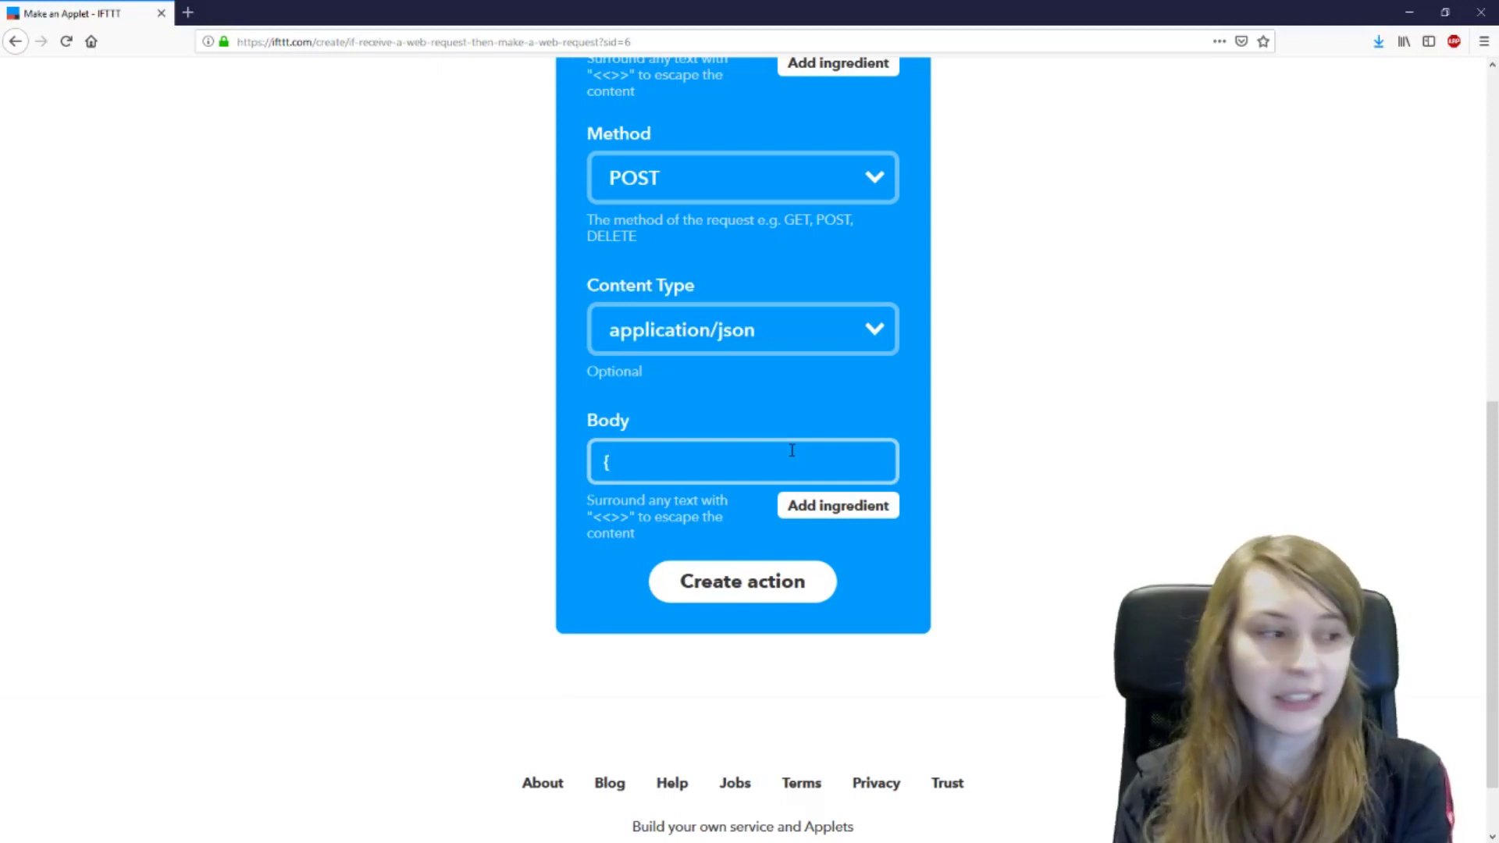
text(')
key(BackSpace)
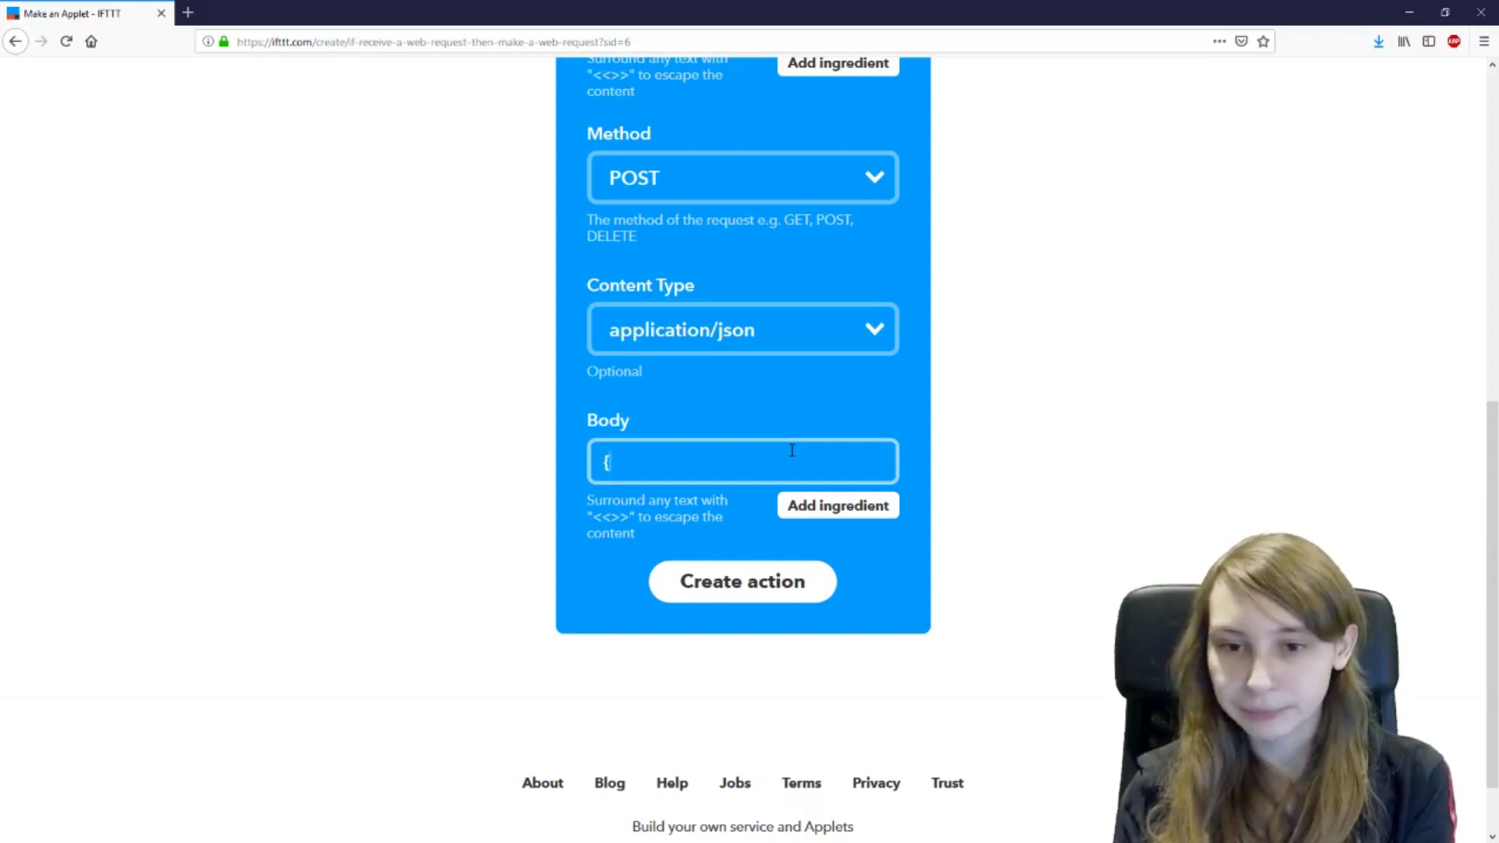
text("cent)
key(BackSpace)
key(BackSpace)
key(BackSpace)
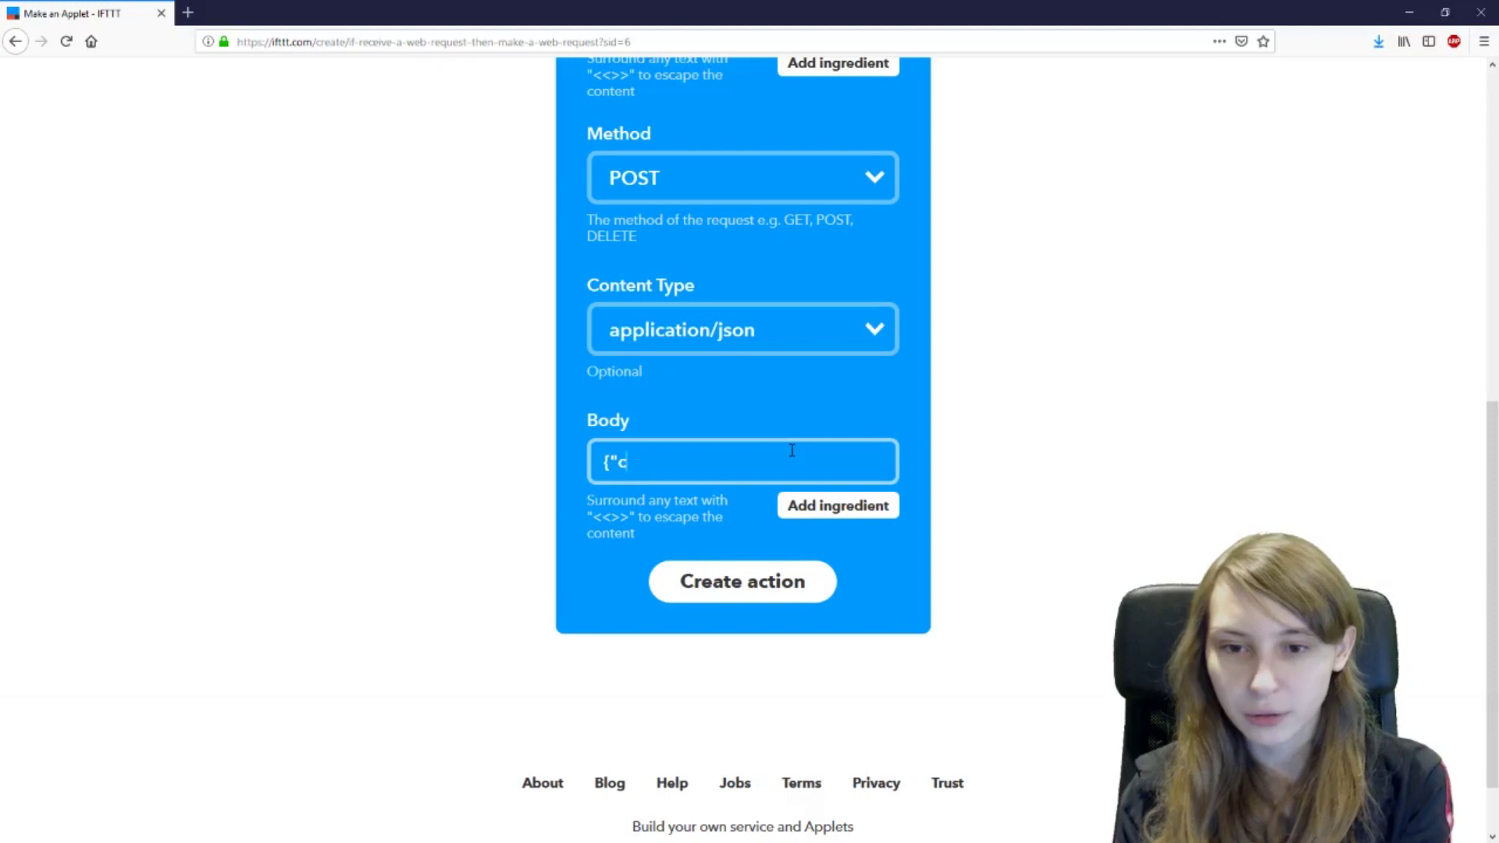
text(ontent")
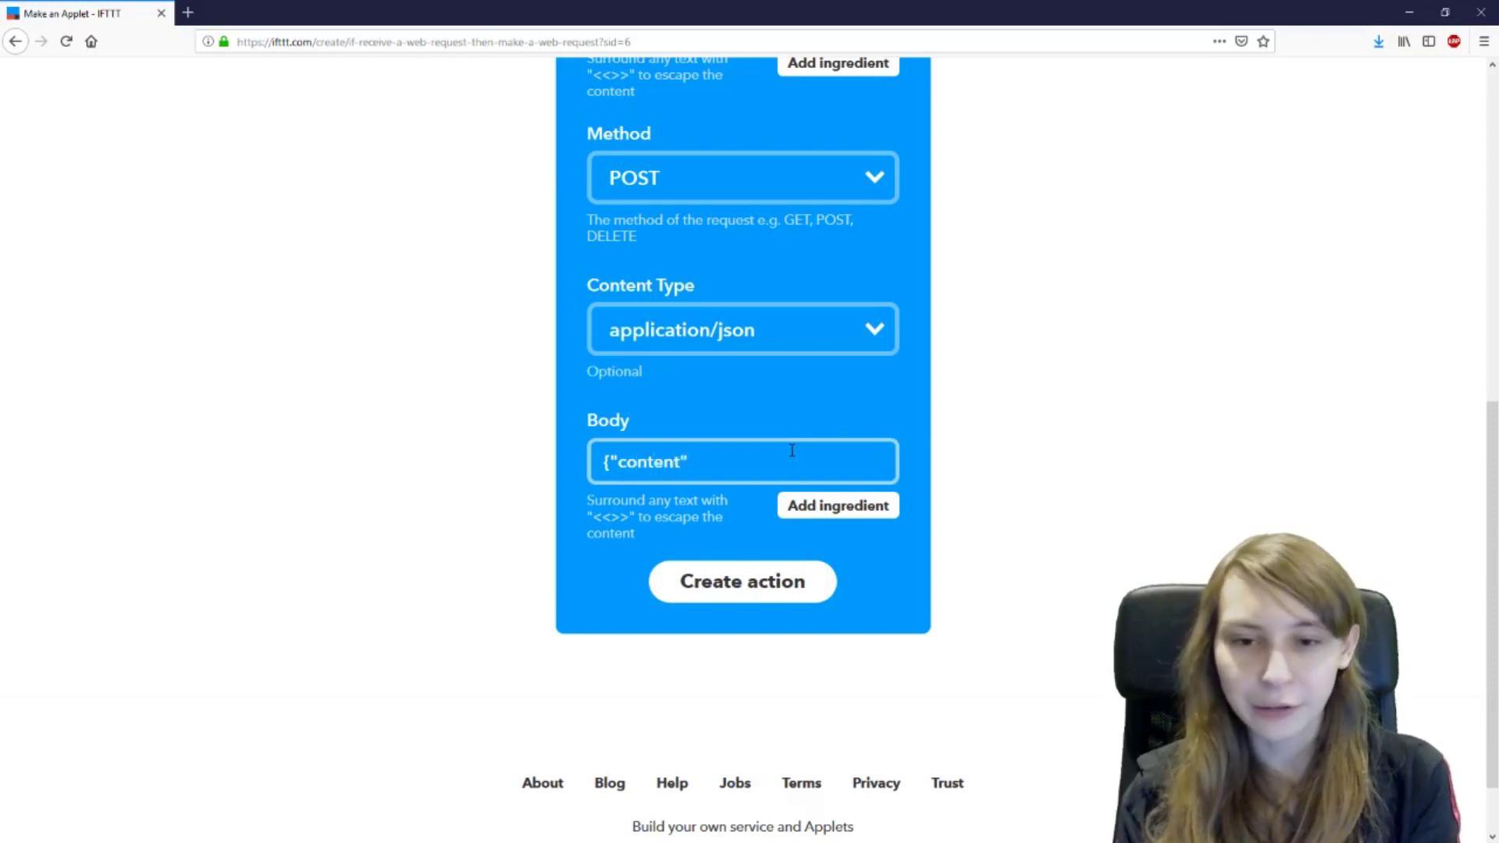
text(:)
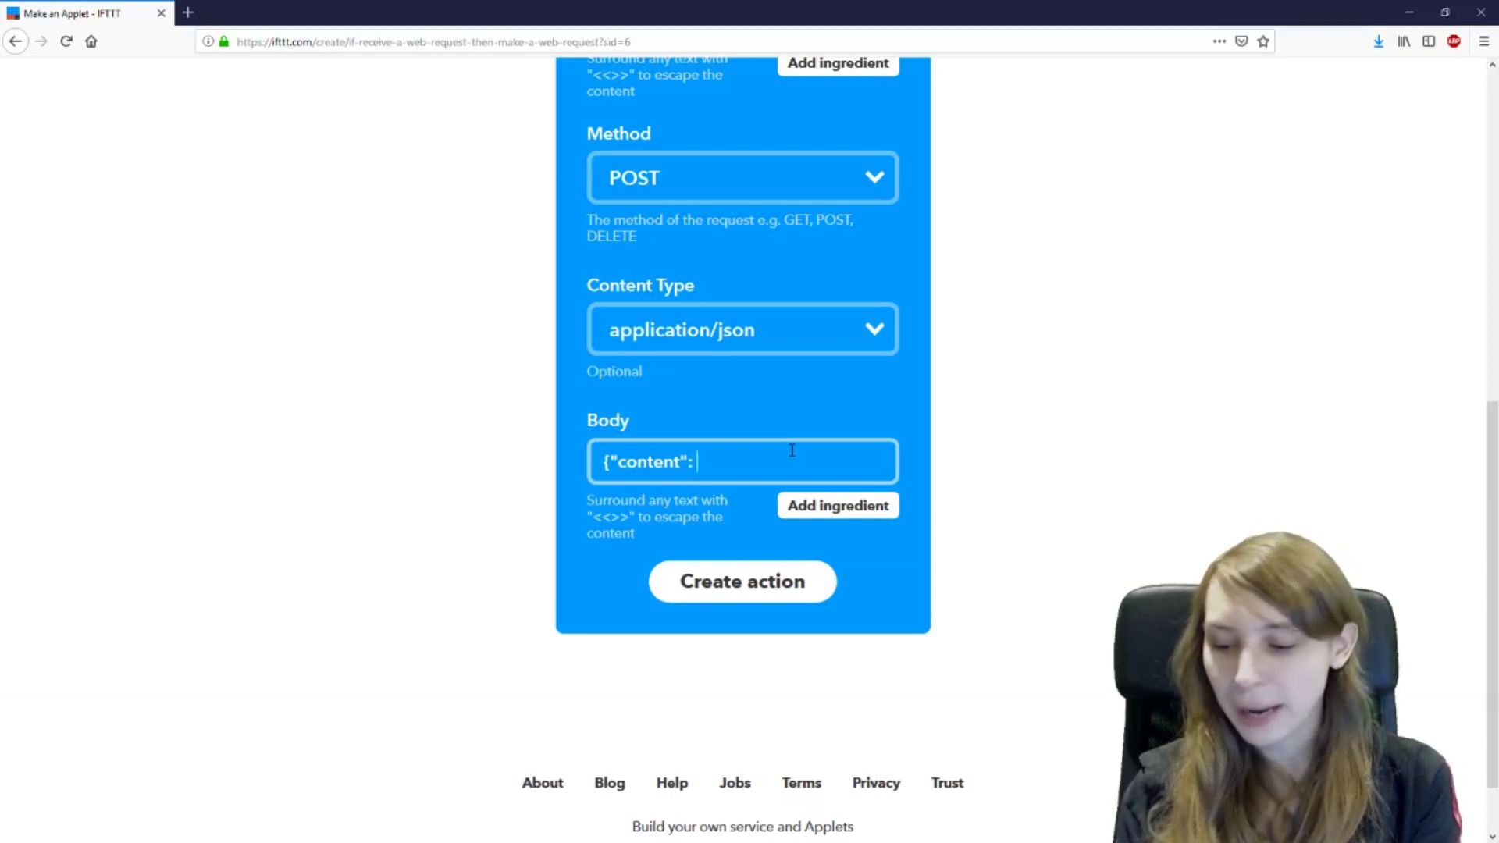
text(this)
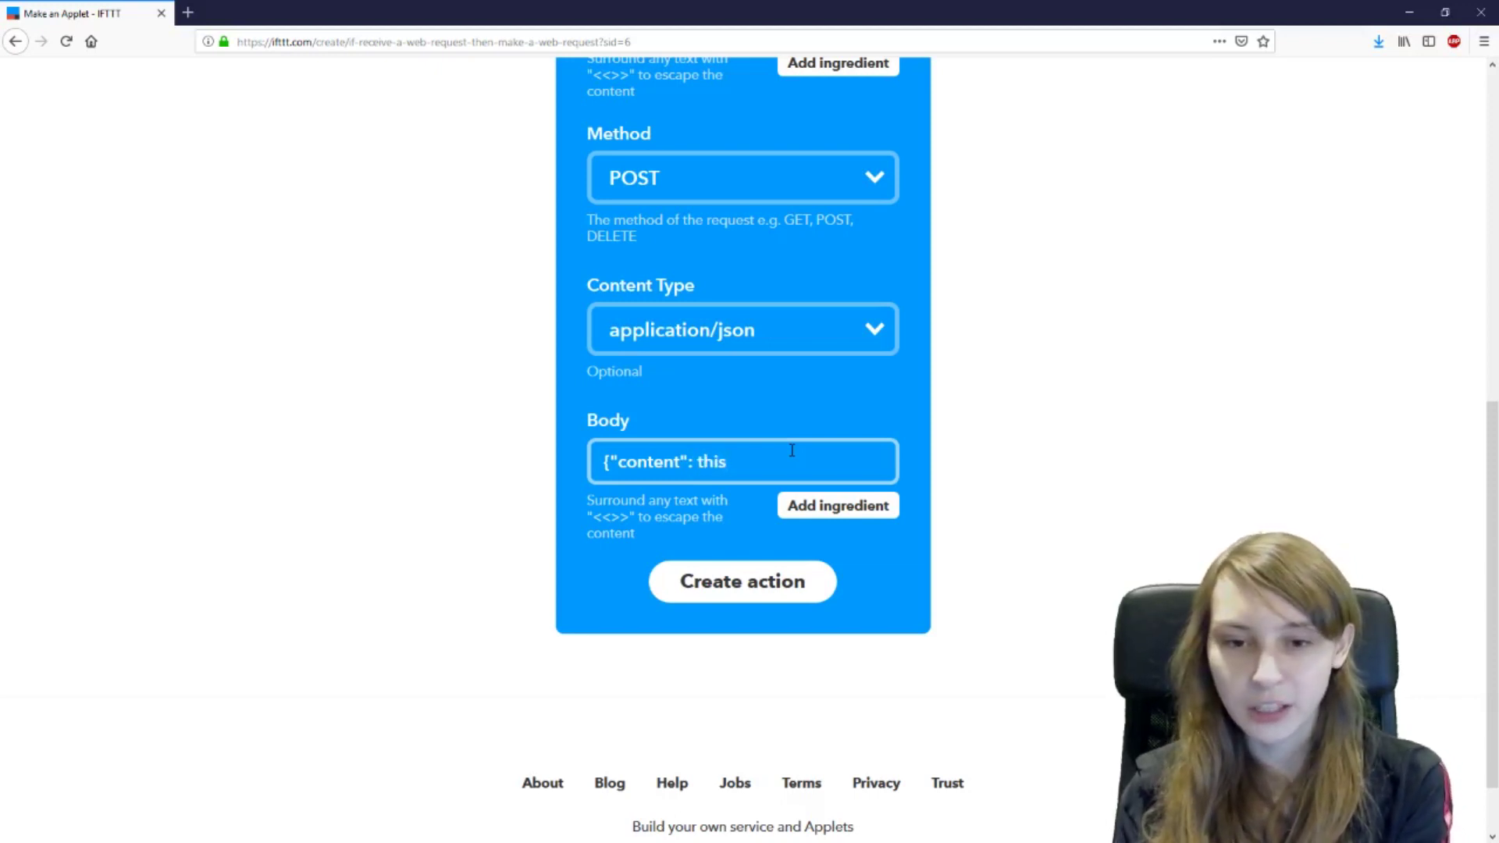
text( is go)
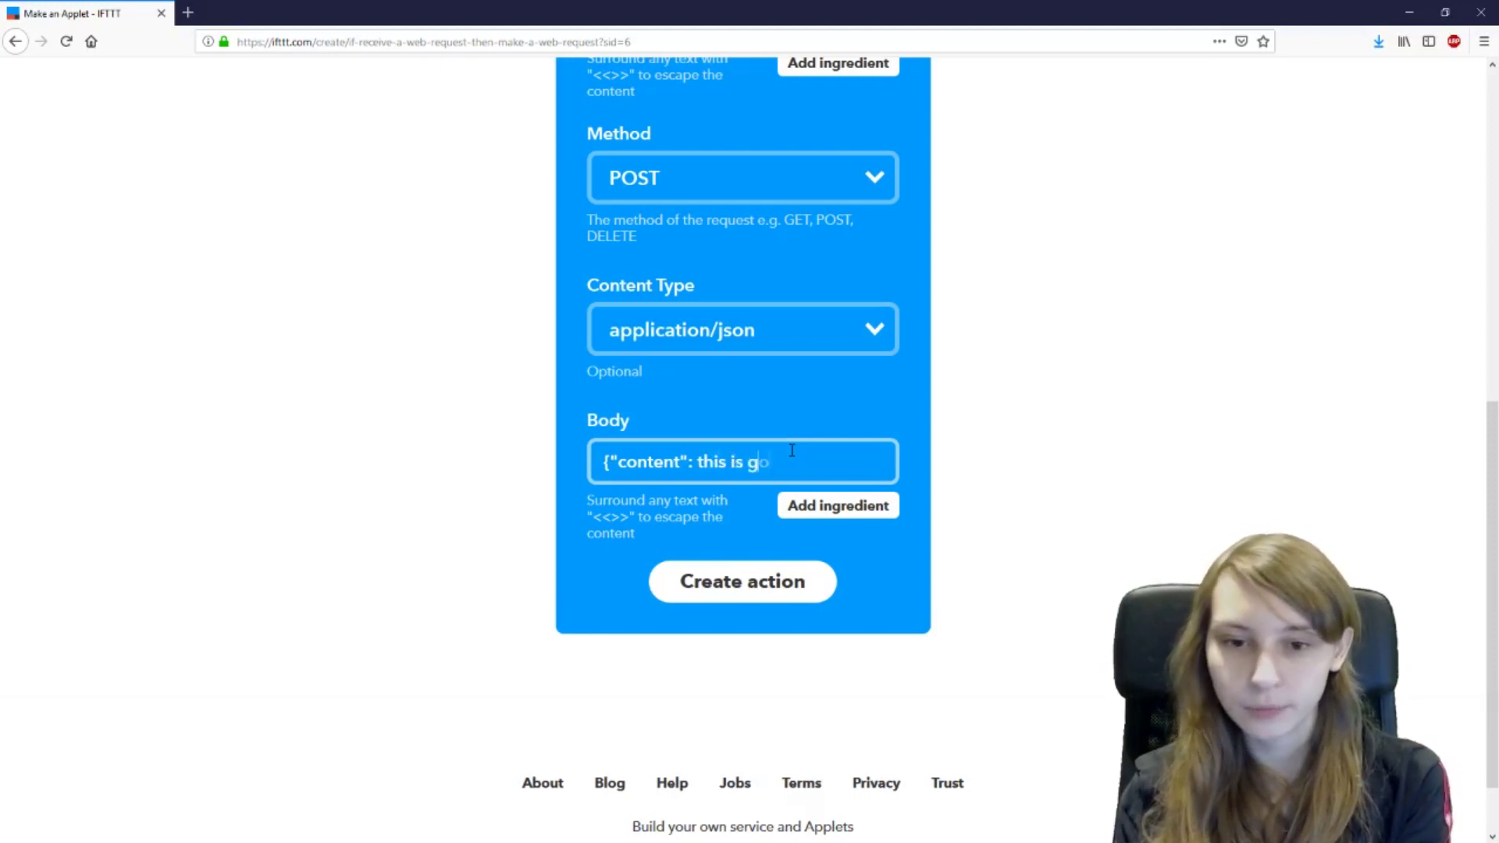
text(ing to be your tr)
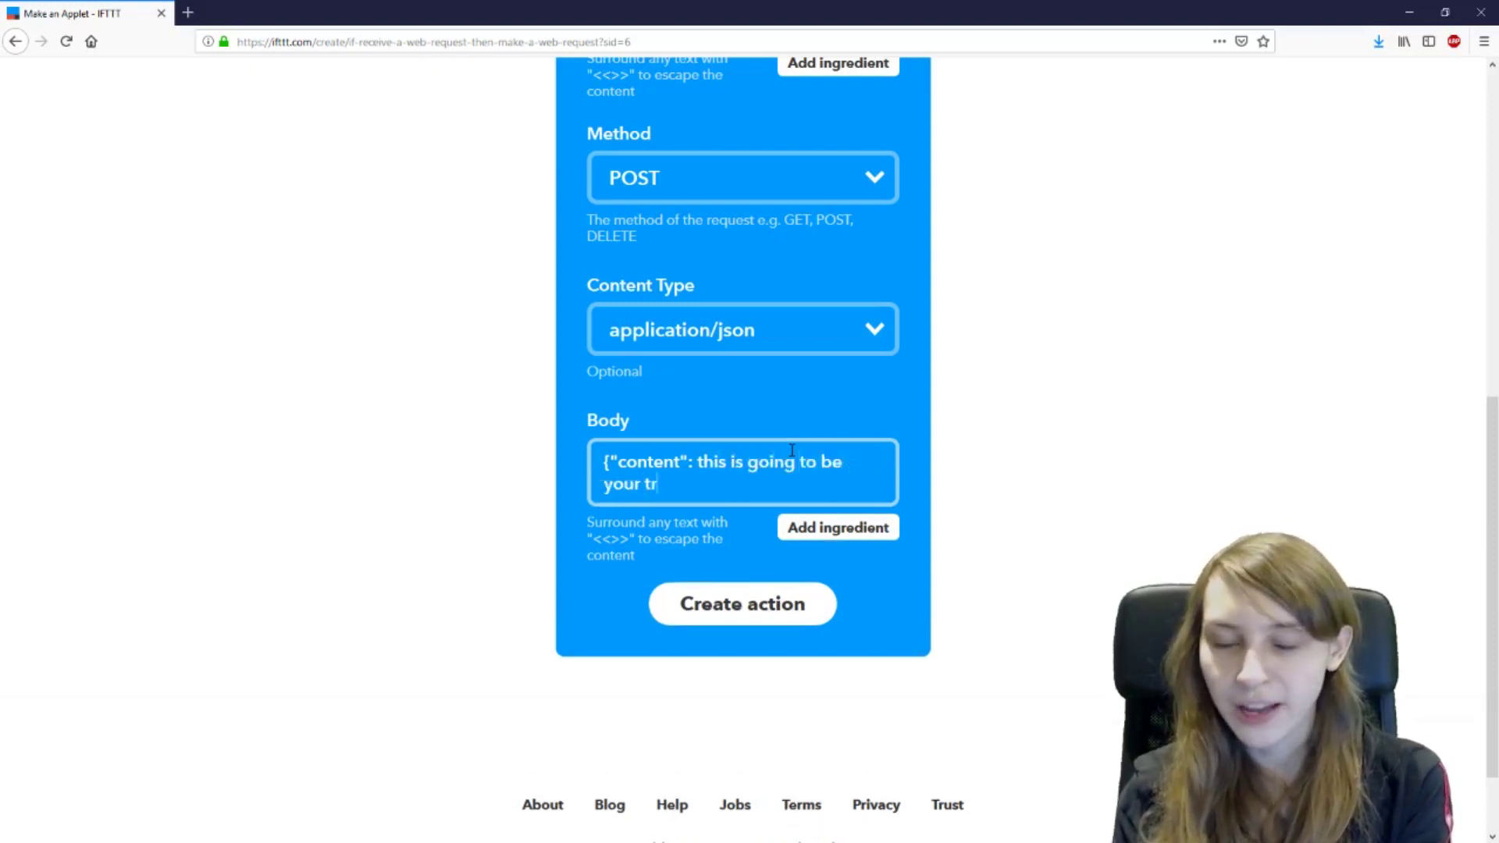
key(BackSpace)
text(ex)
key(BackSpace)
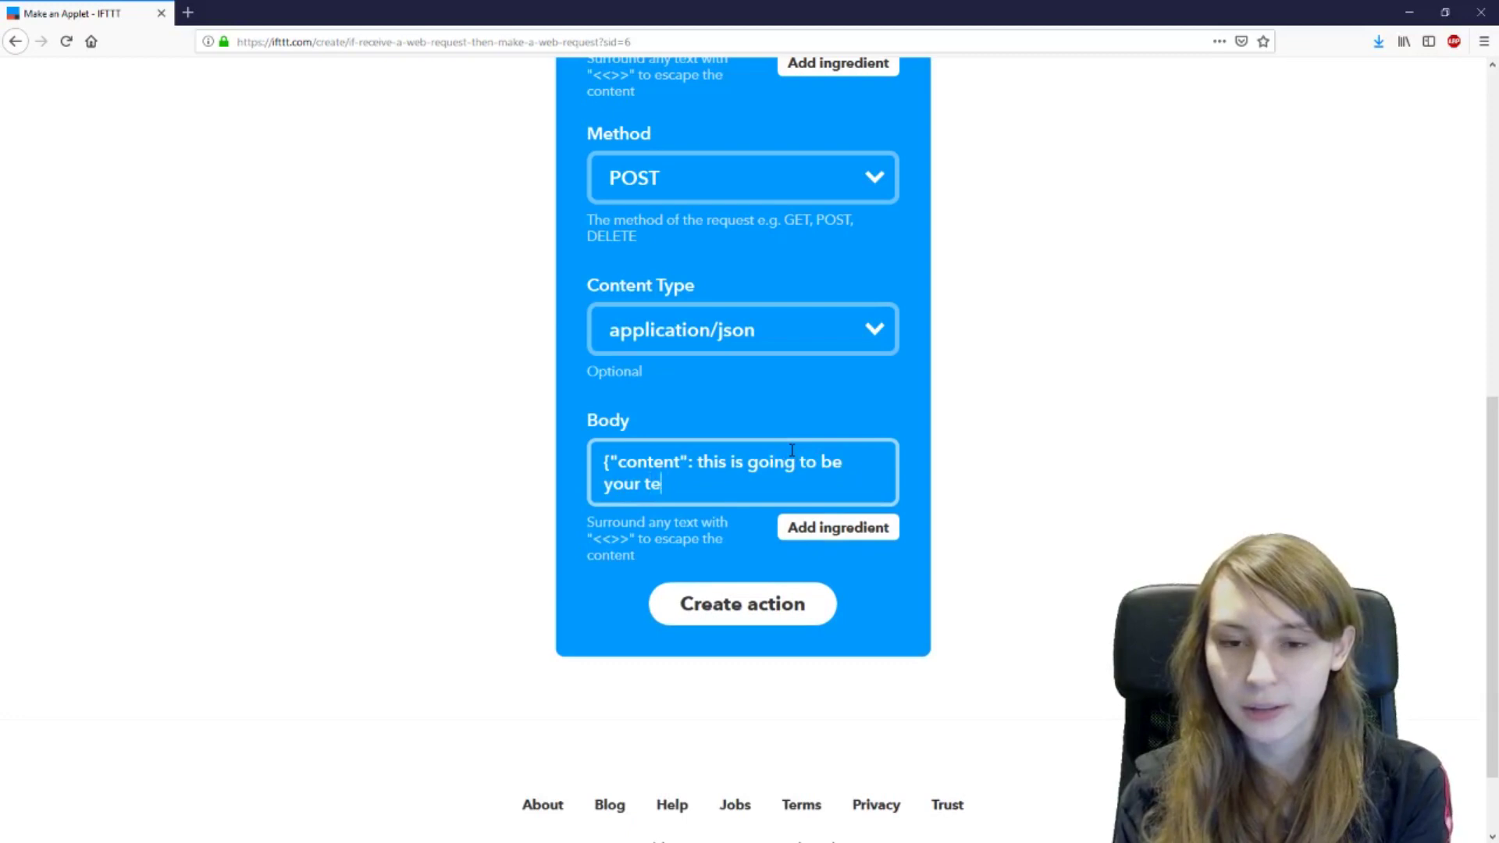
text(xt)
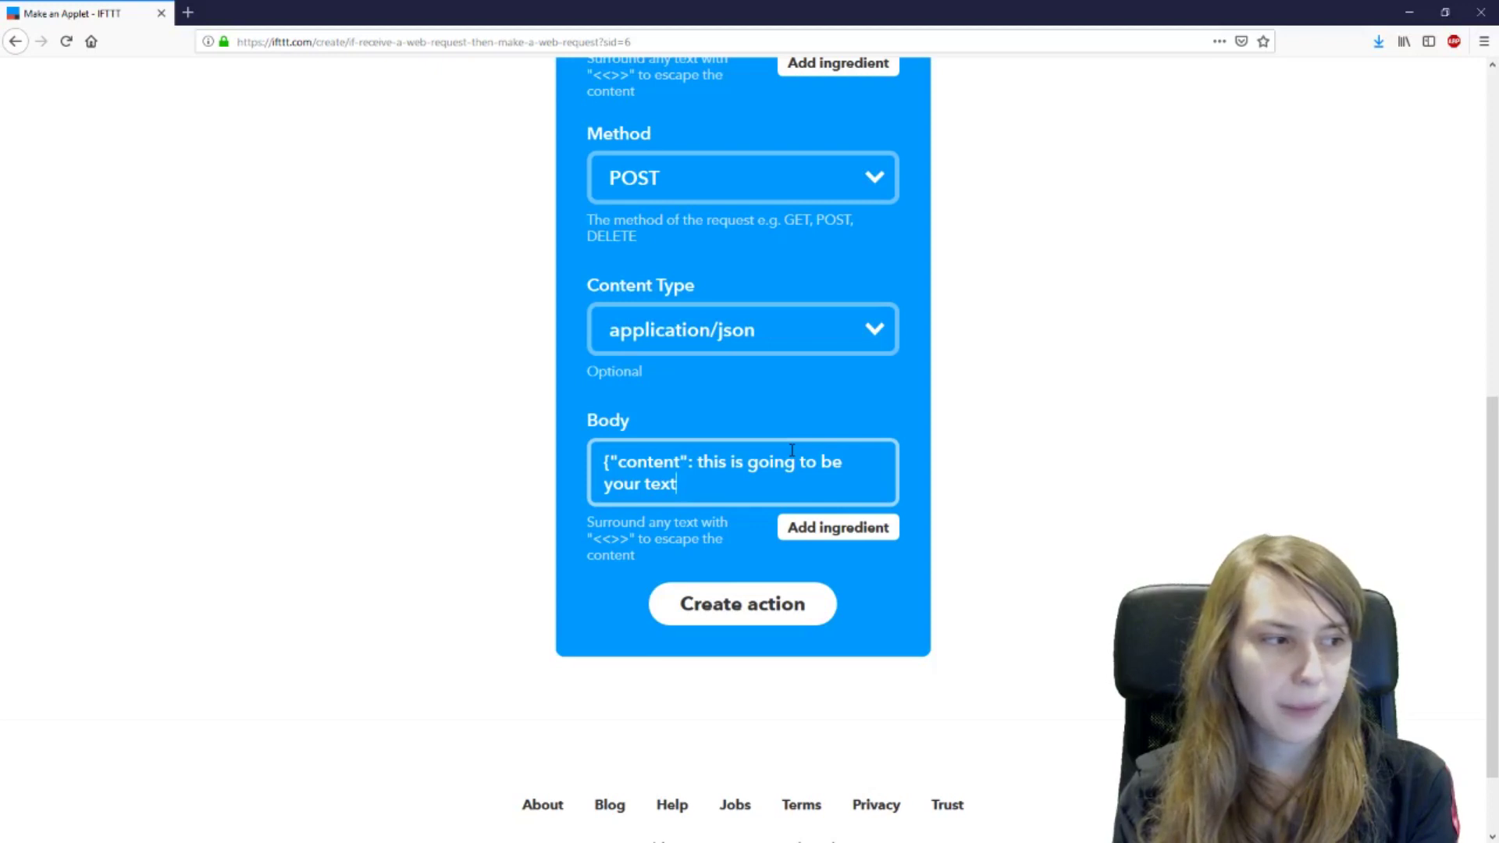
click(696, 461)
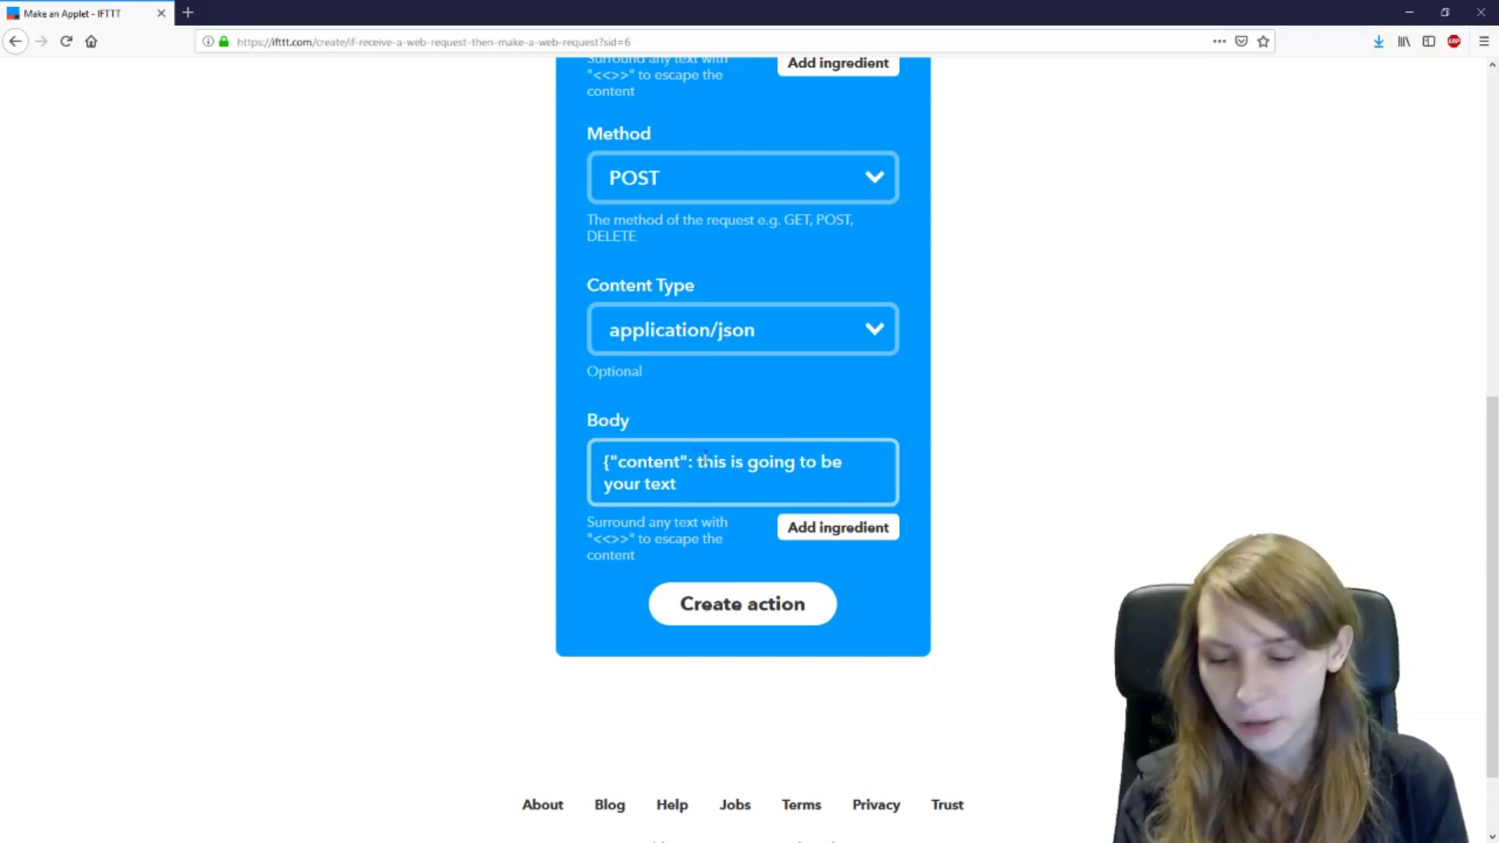
text(": ")
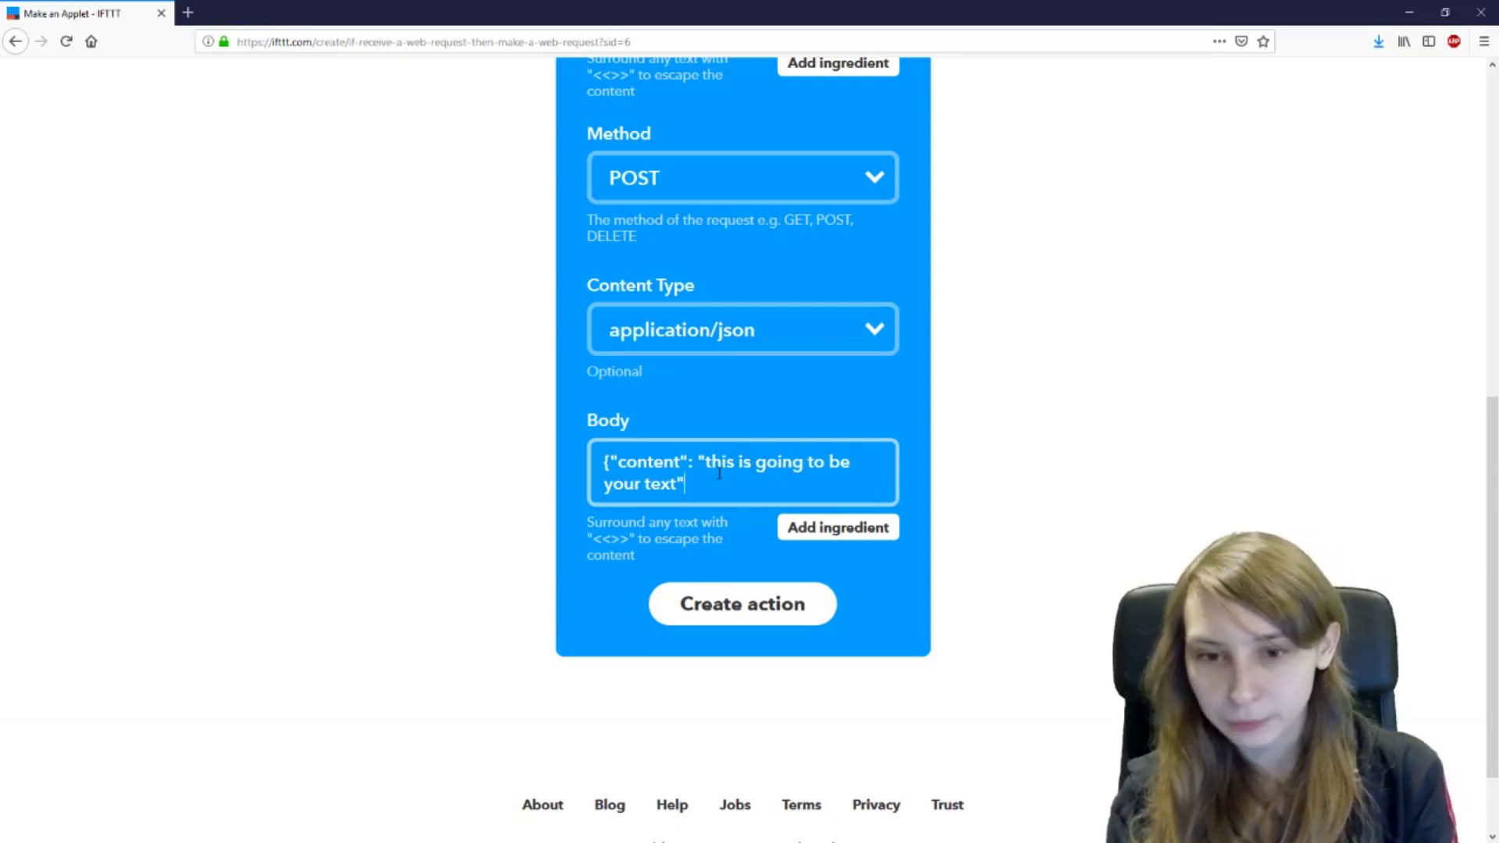
text(})
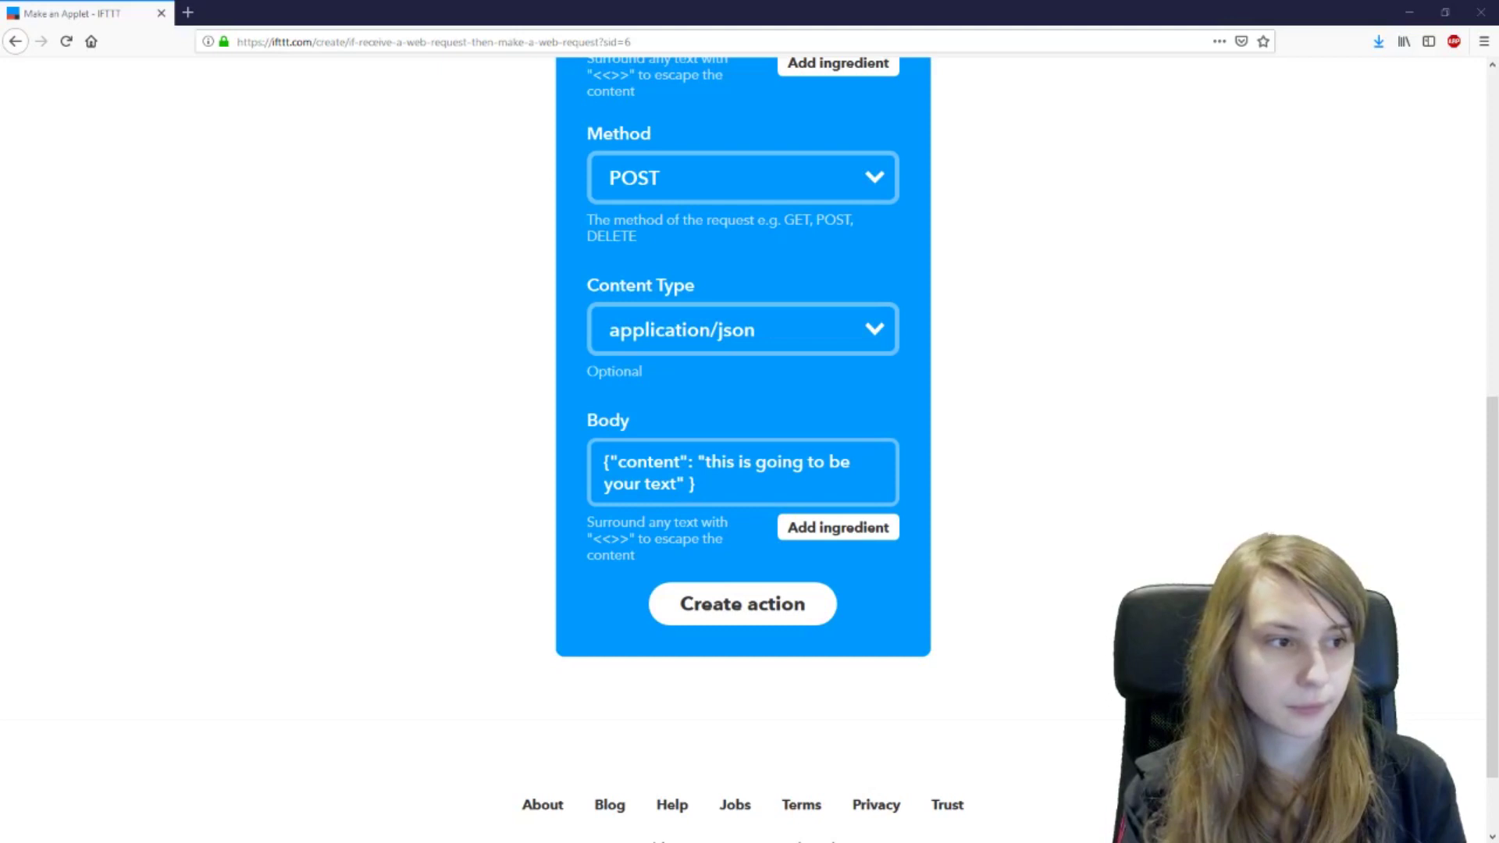
Paste the role mention after the Body's opening quote, then save the action and finish.
drag(1498, 249, 943, 200)
key(ctrl+c)
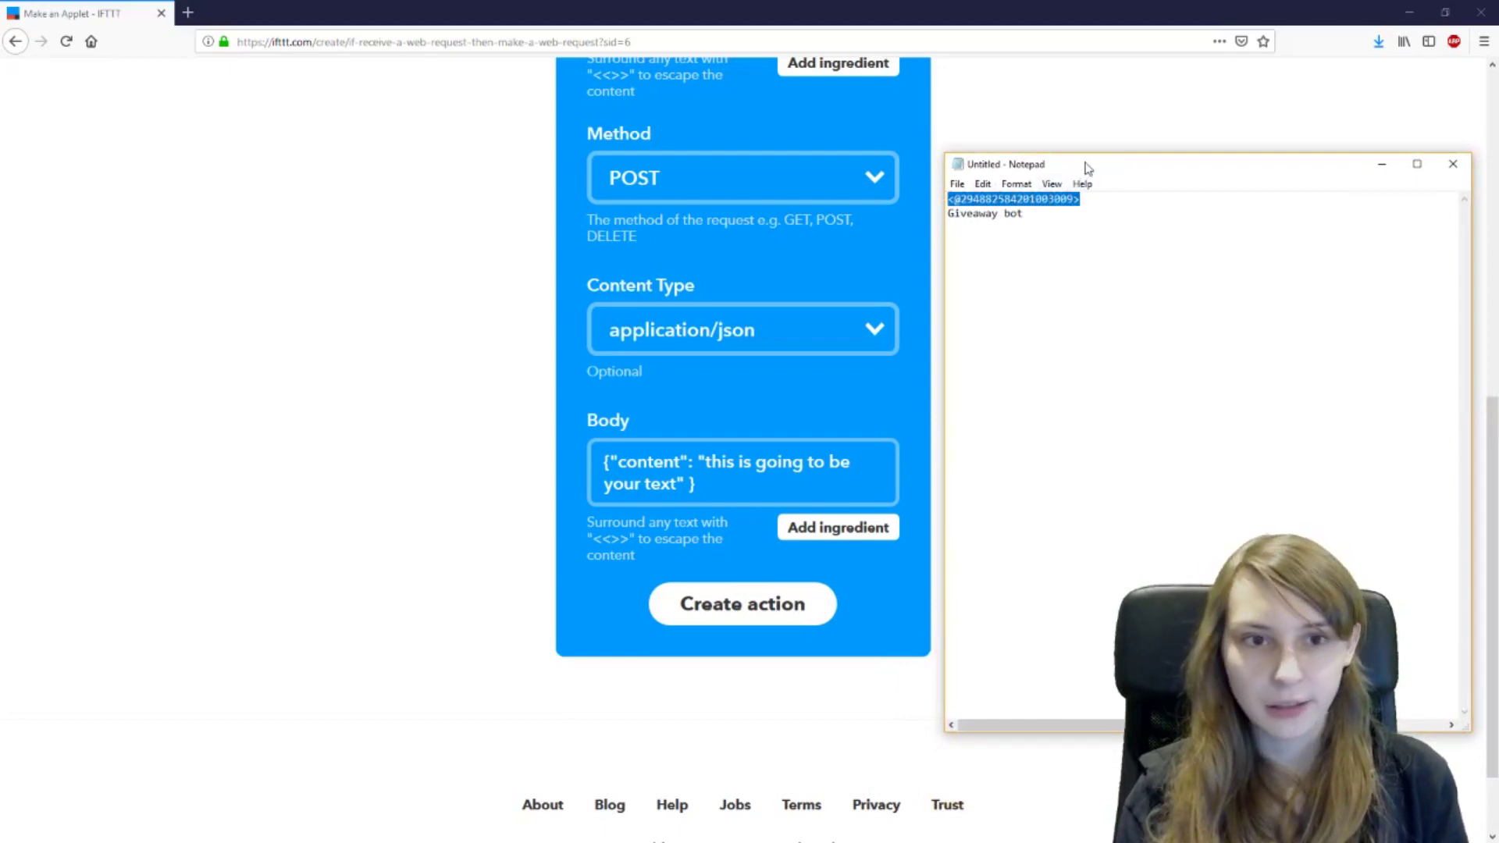
click(707, 461)
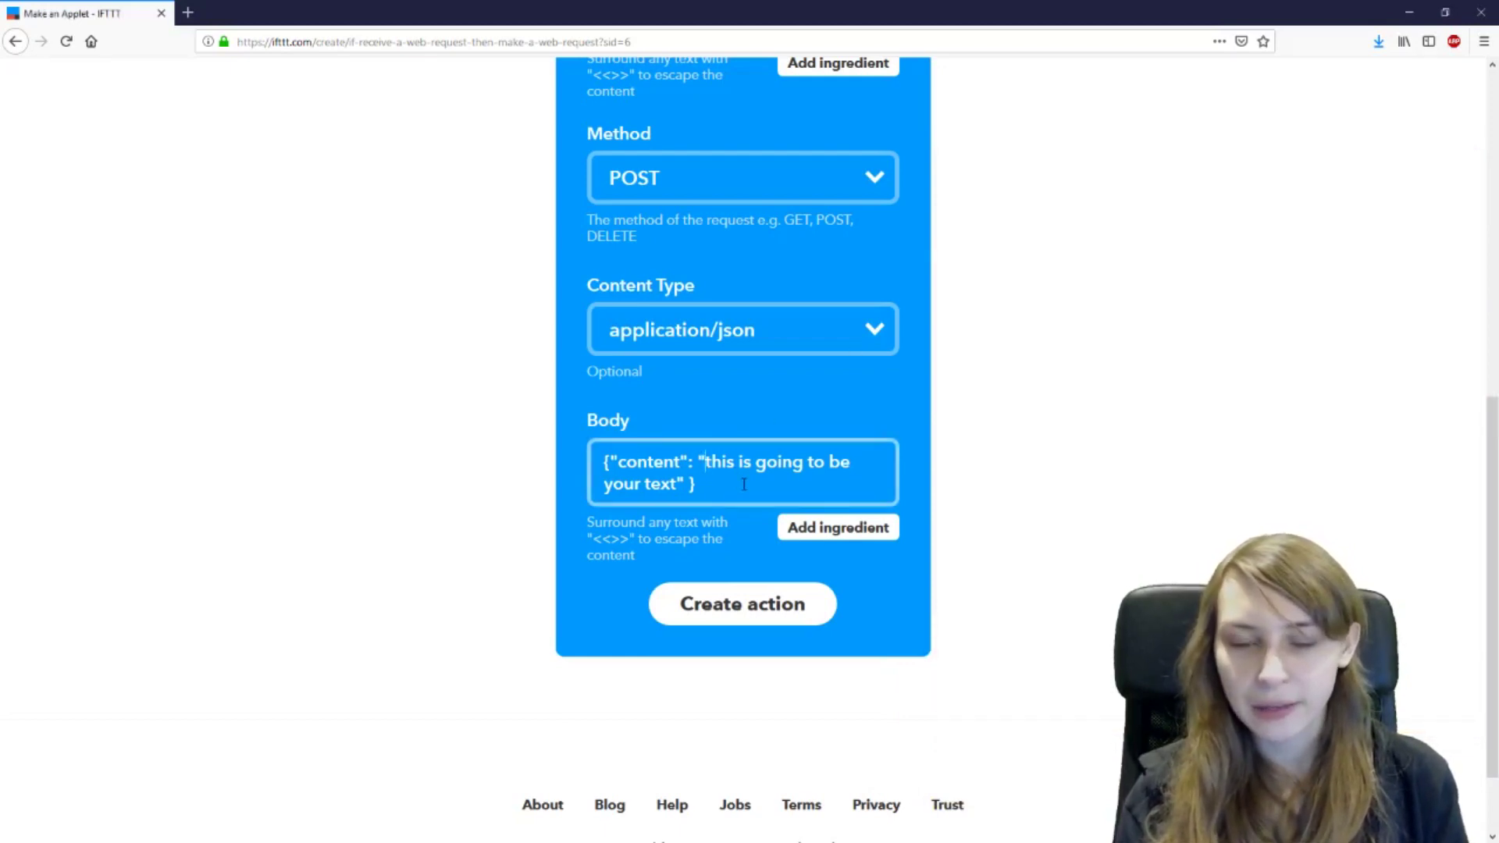
key(ctrl+v)
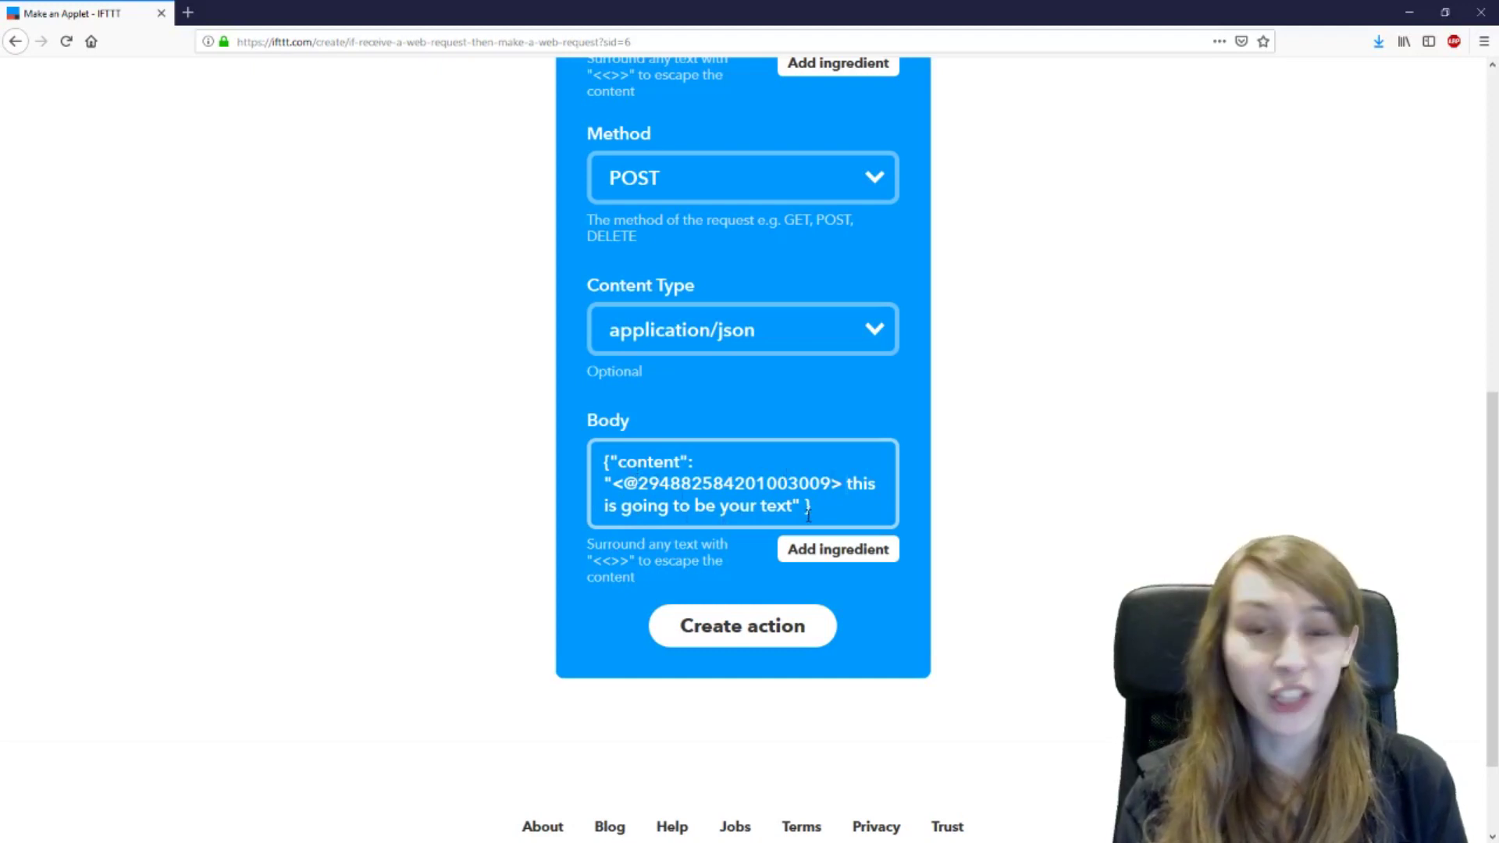
click(789, 632)
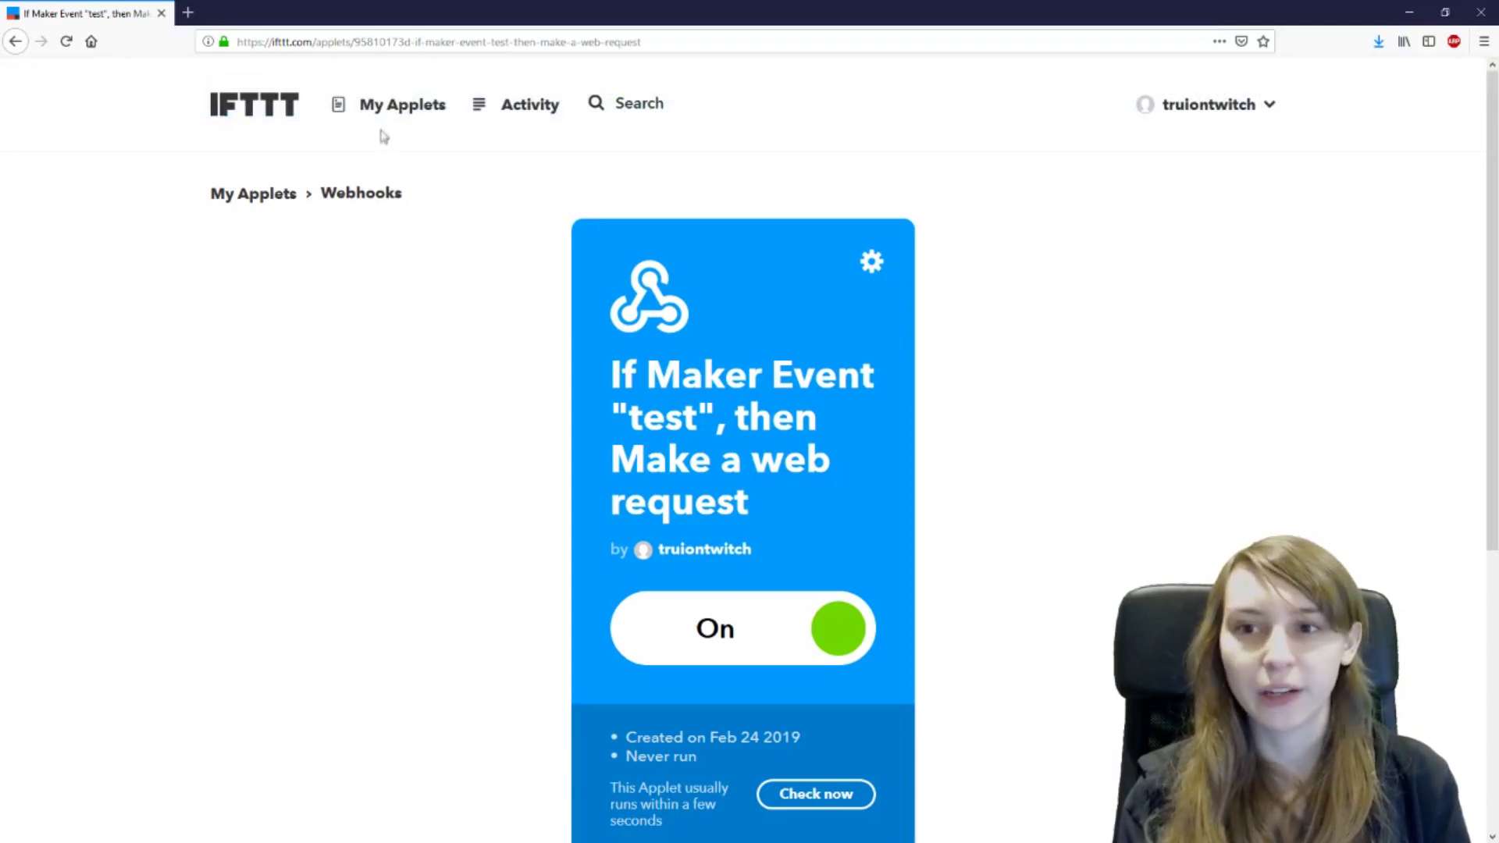
click(390, 107)
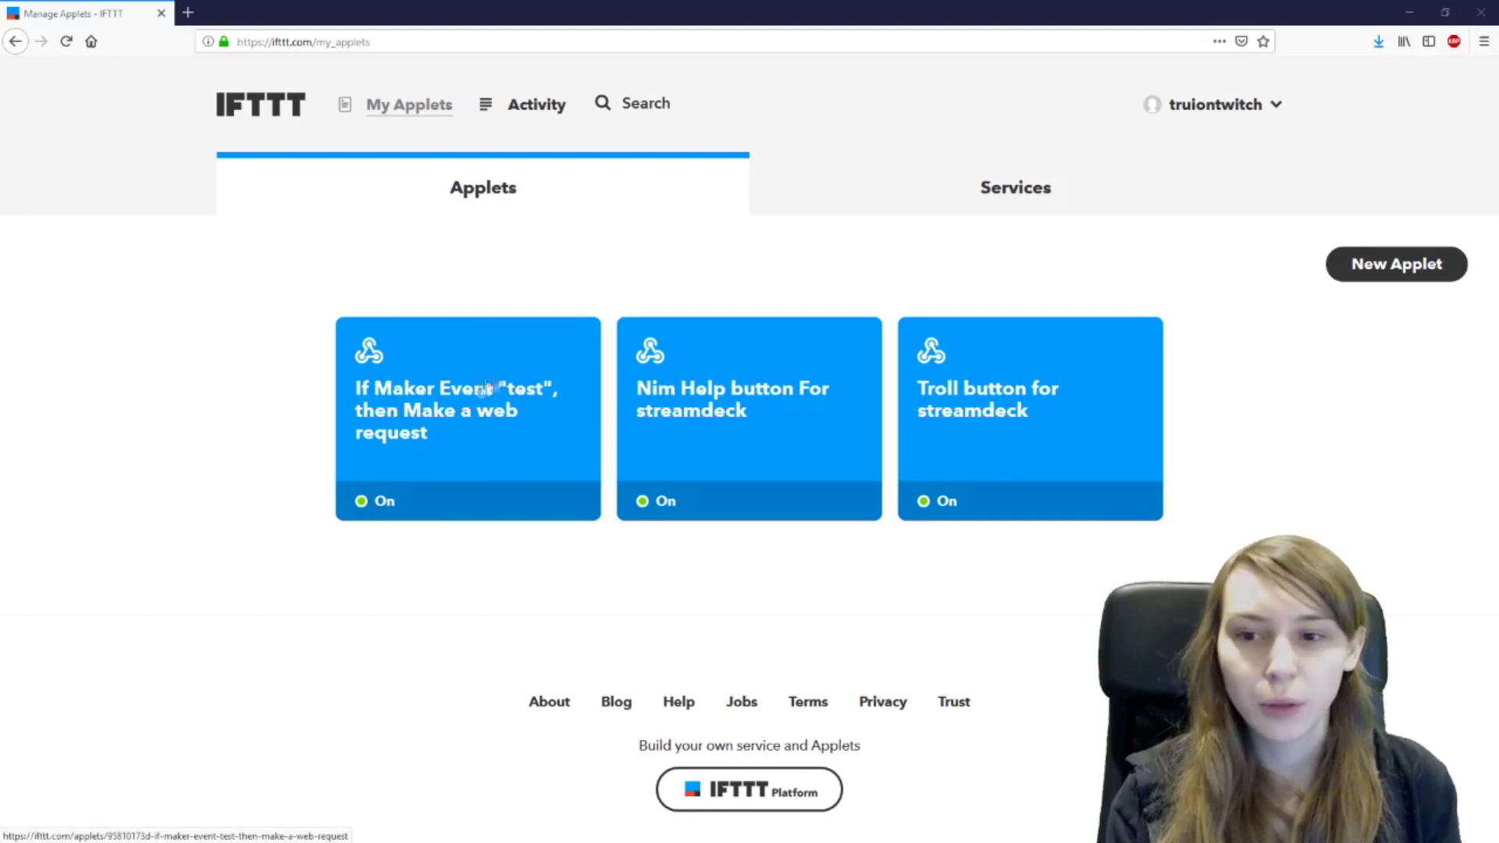
Show the IFTTT Webhooks documentation, select the {event} part of the request URL, then pick an empty Stream Deck key.
click(1035, 207)
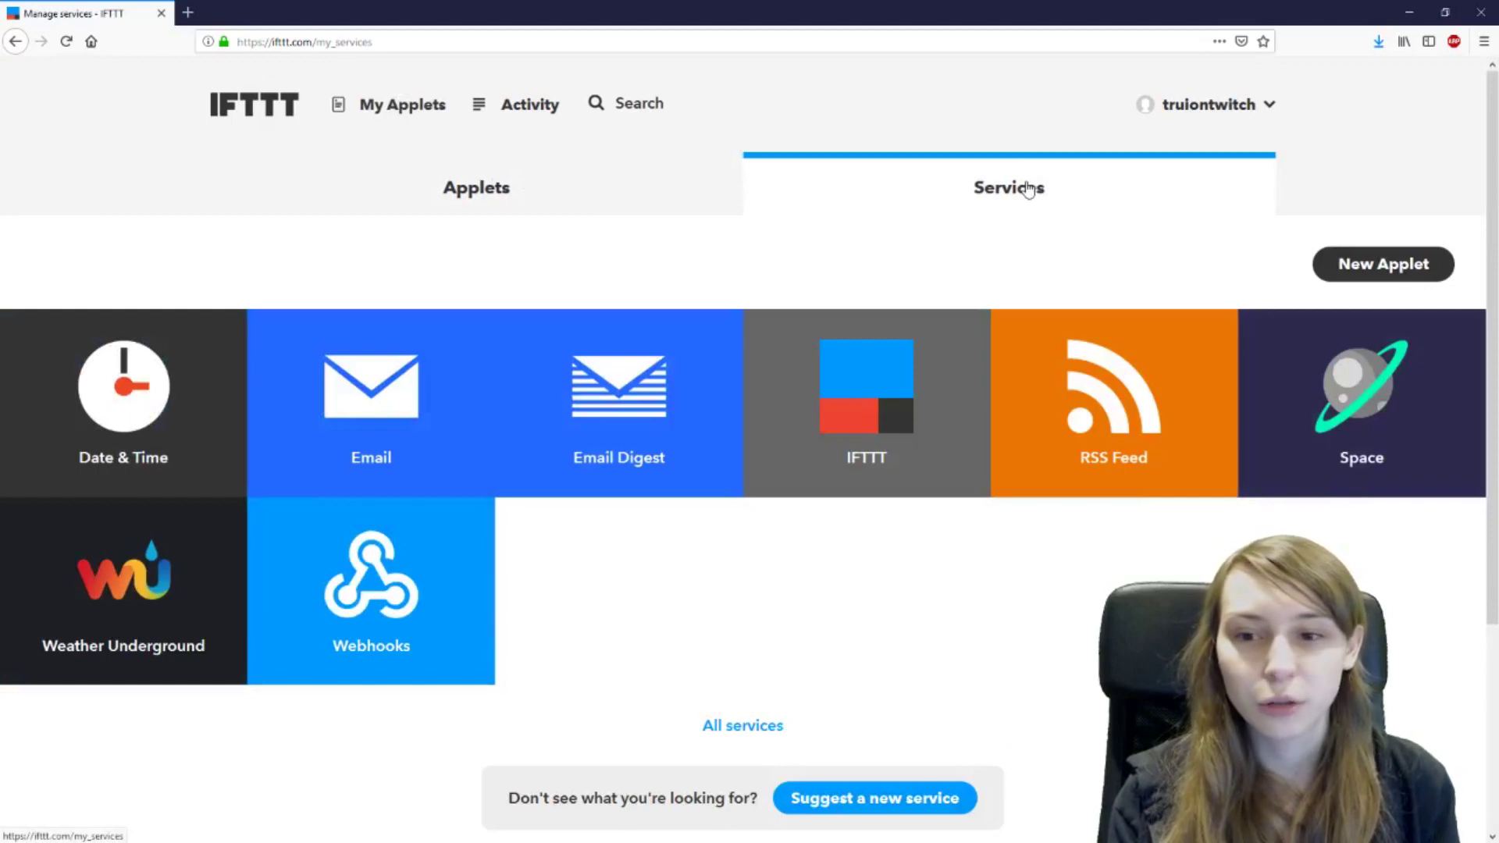
click(368, 636)
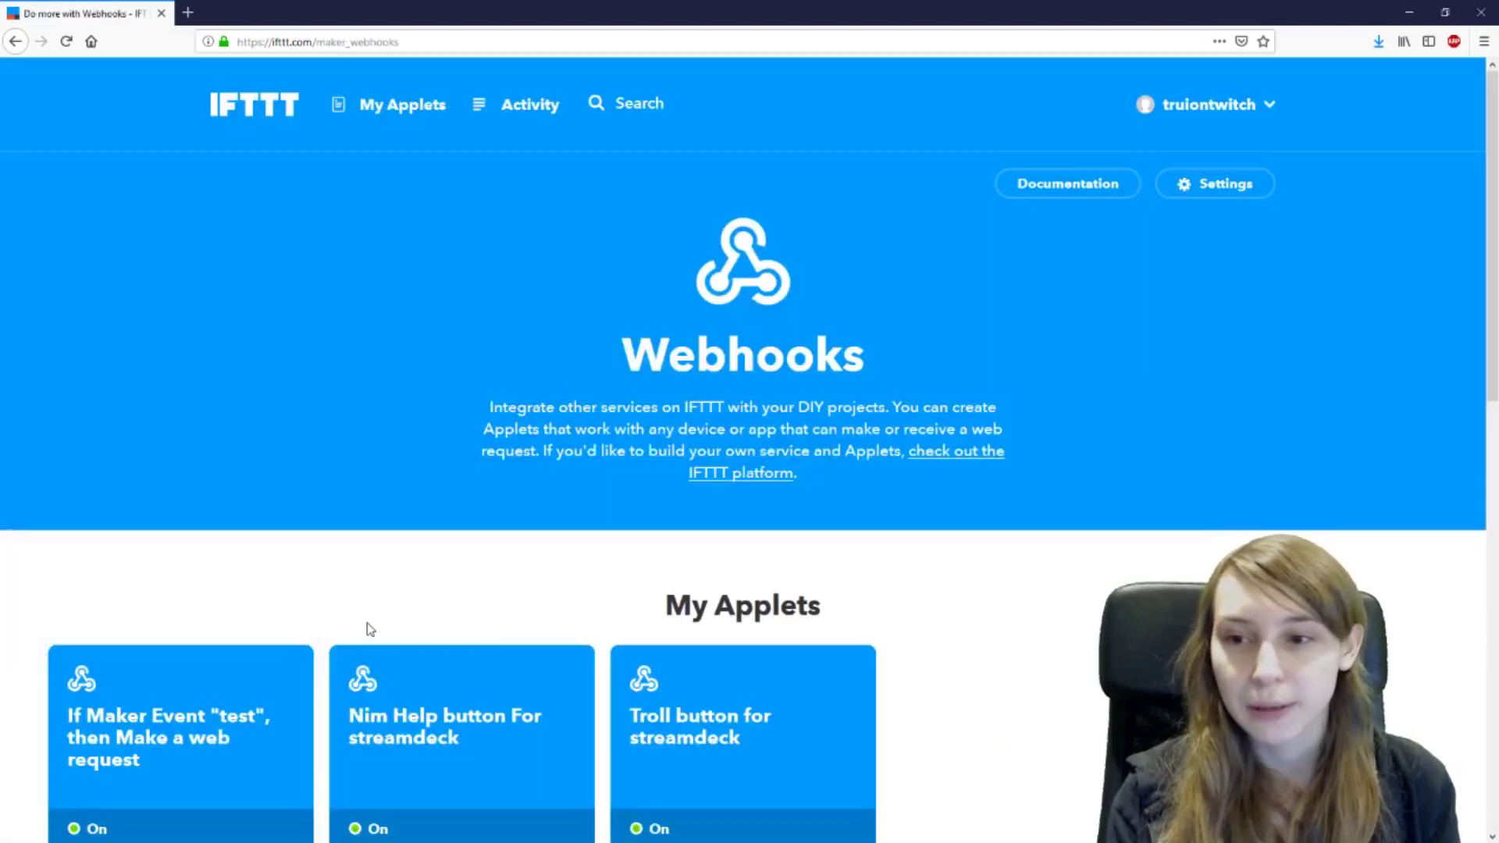
click(1036, 188)
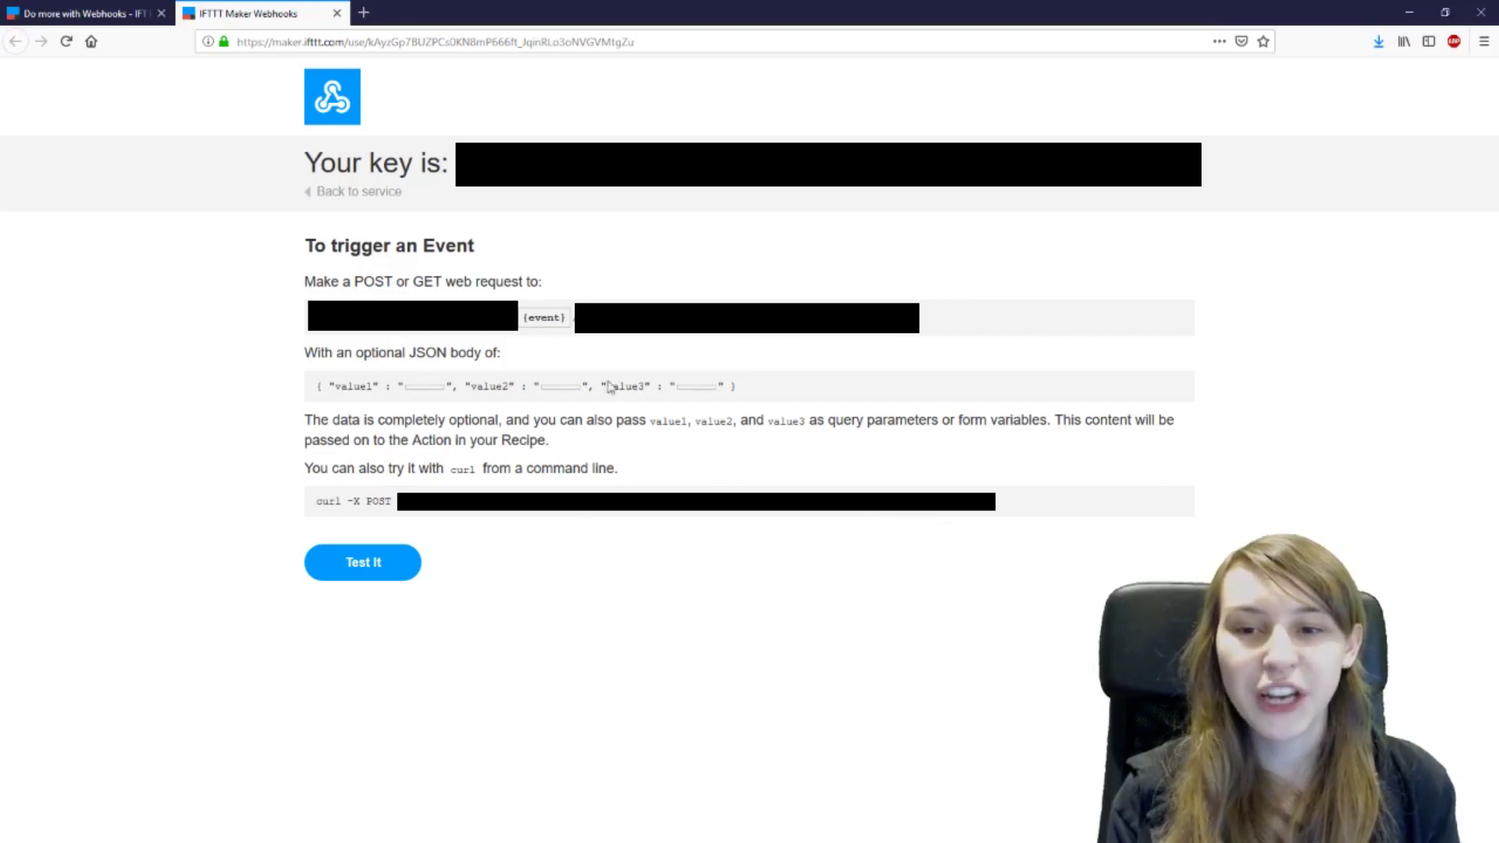
click(528, 314)
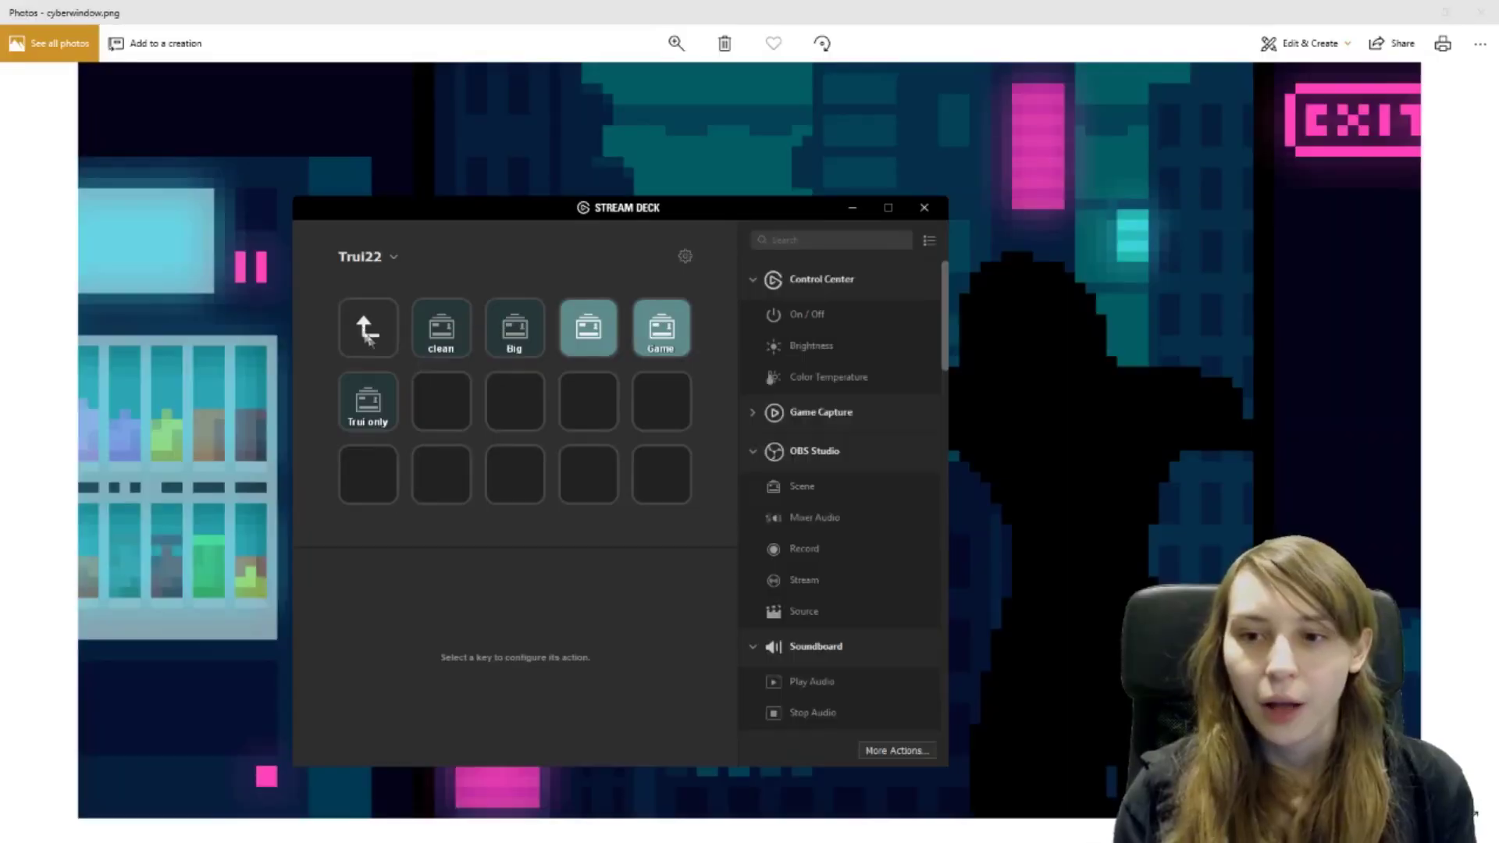
click(464, 410)
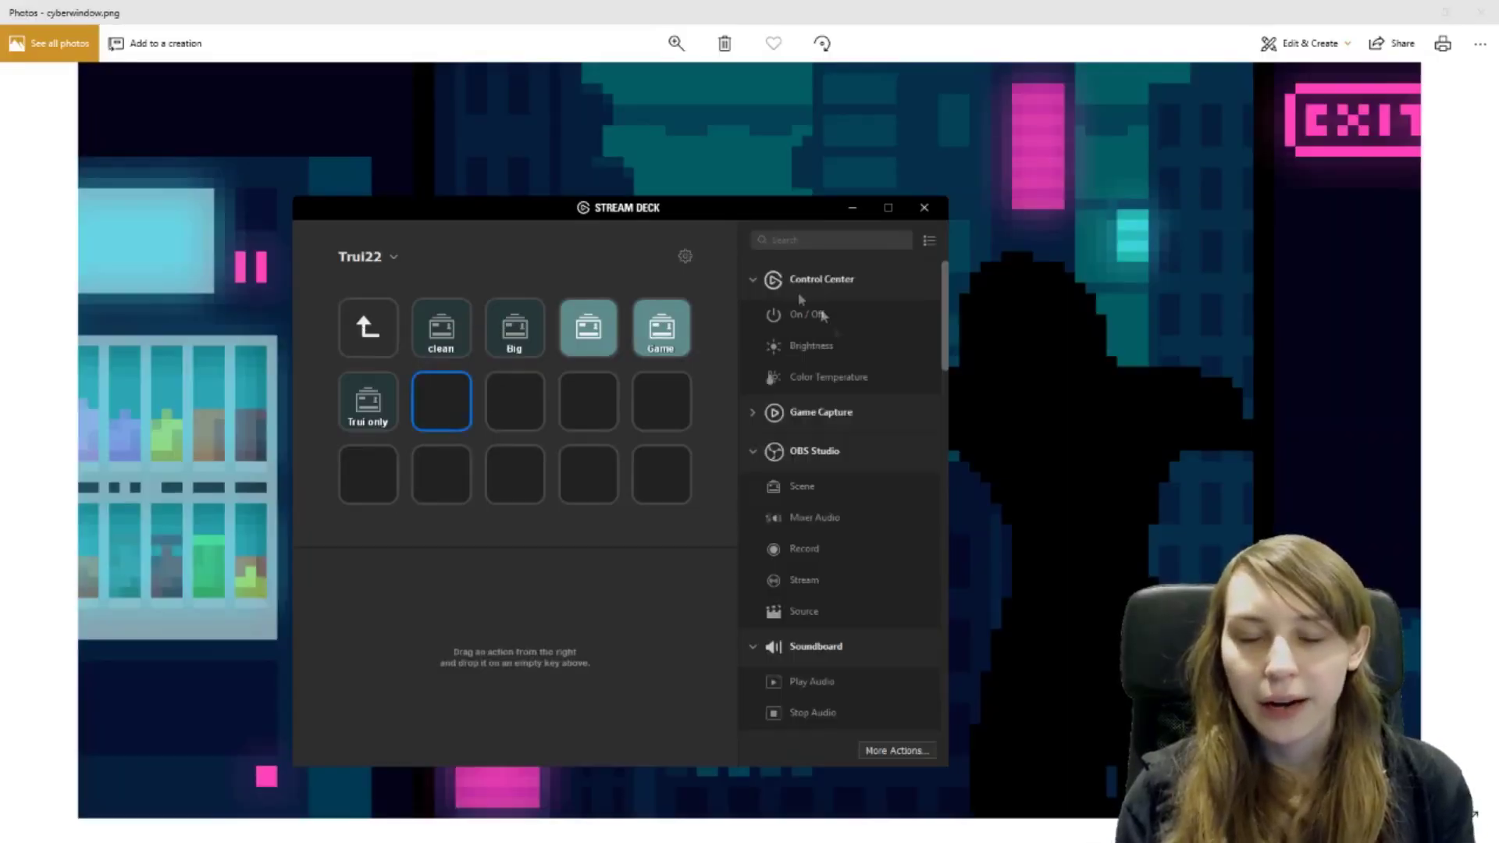
Place a Website action titled Test on an empty bottom-row key, set to access in background.
click(671, 551)
scroll(811, 499, down, 8)
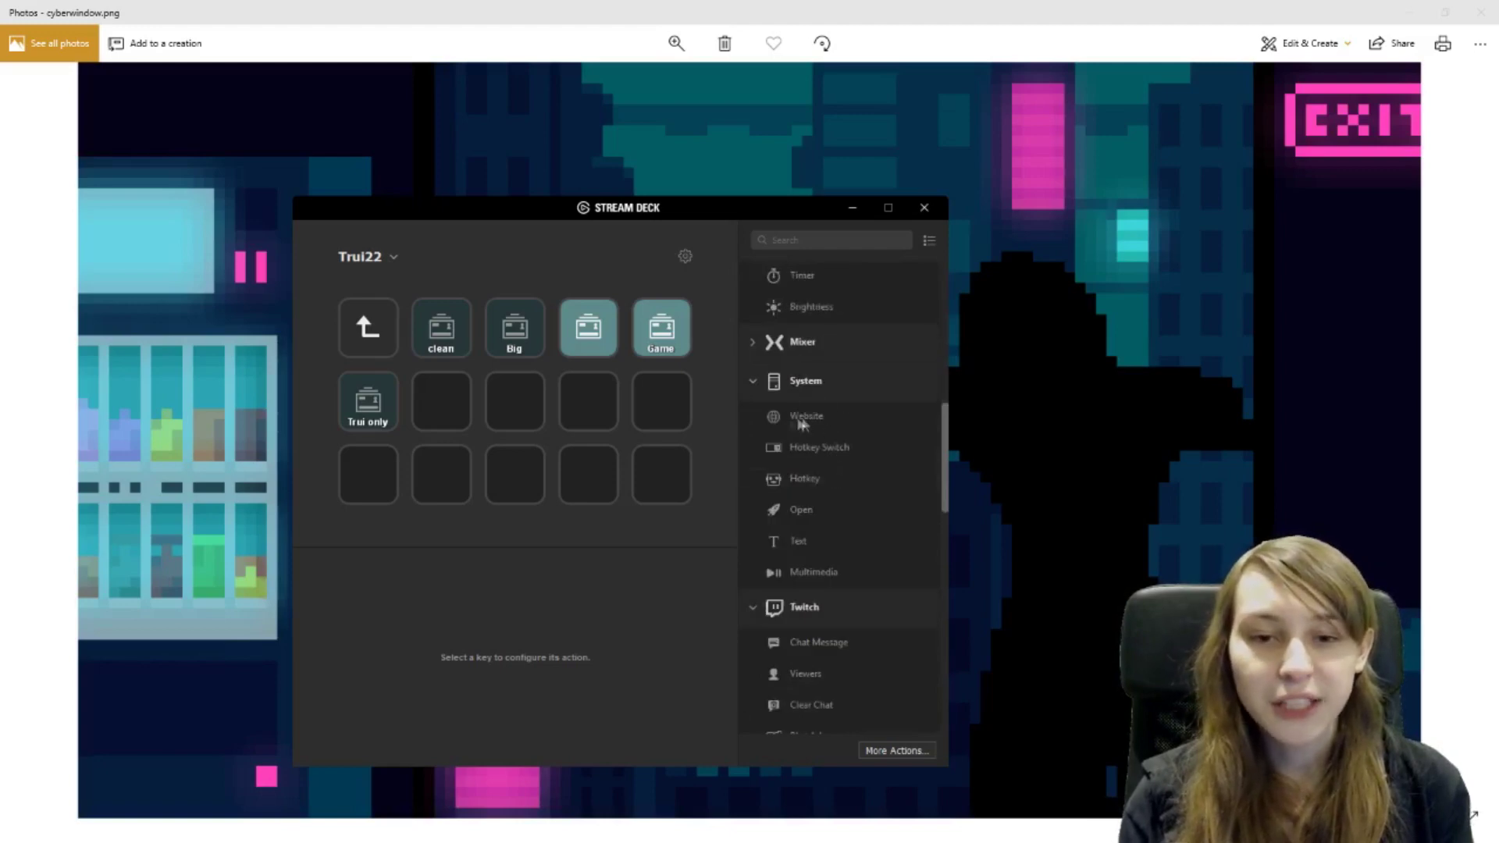
drag(806, 418, 603, 472)
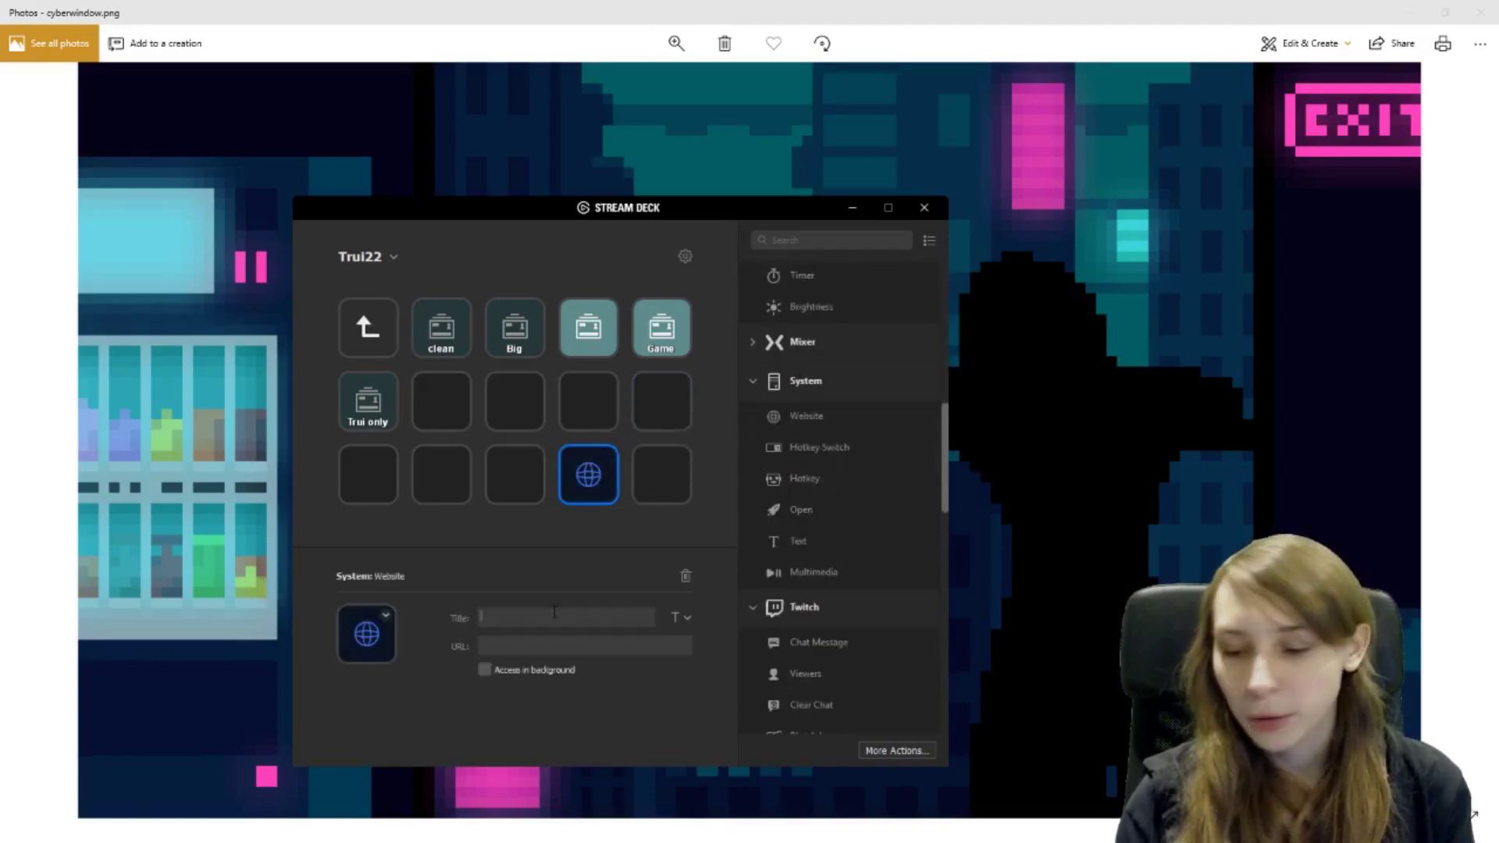
text(Test)
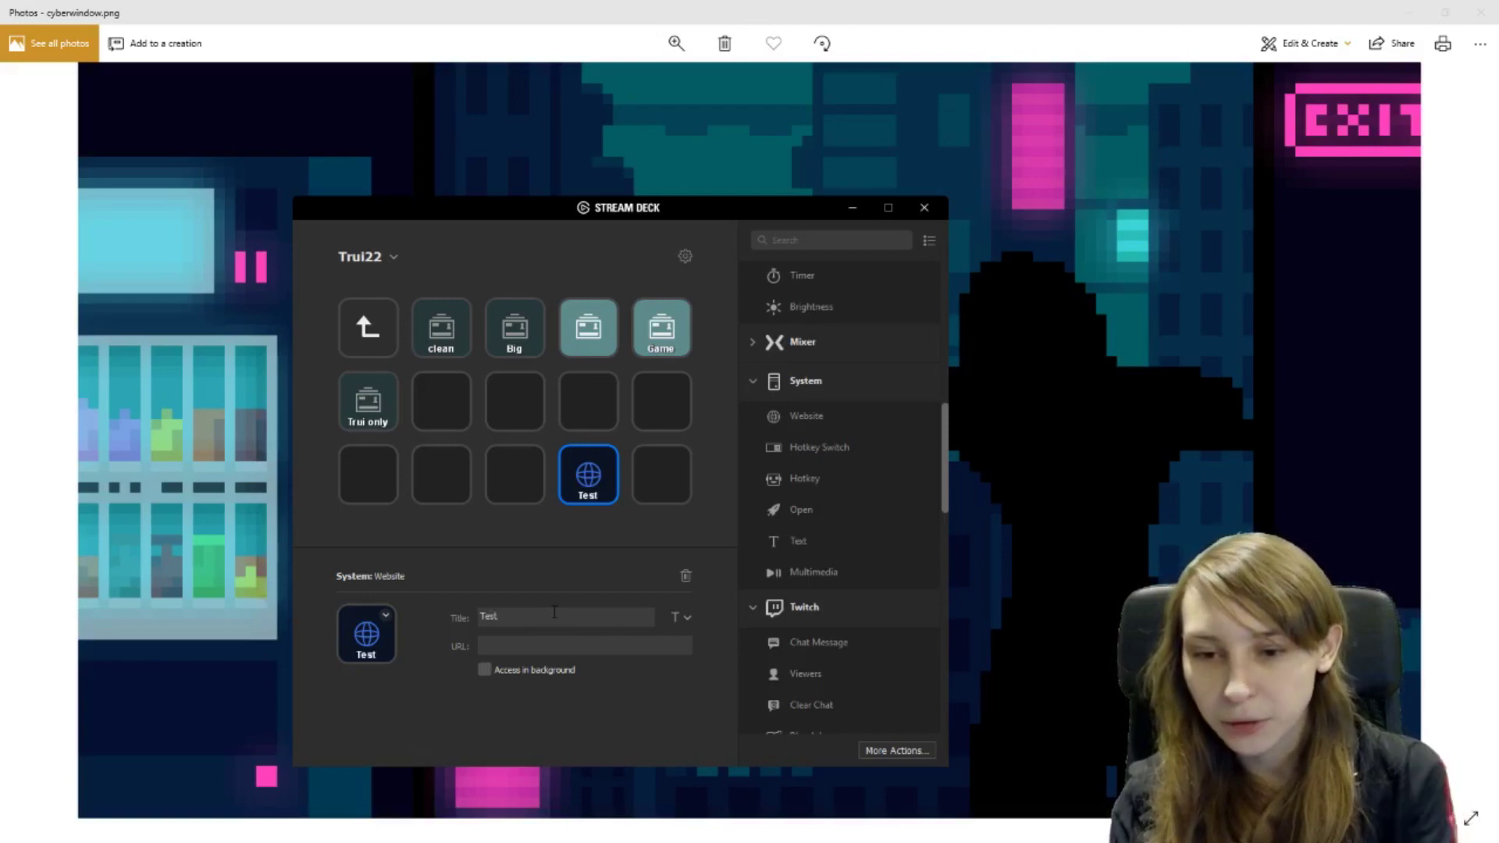
click(509, 640)
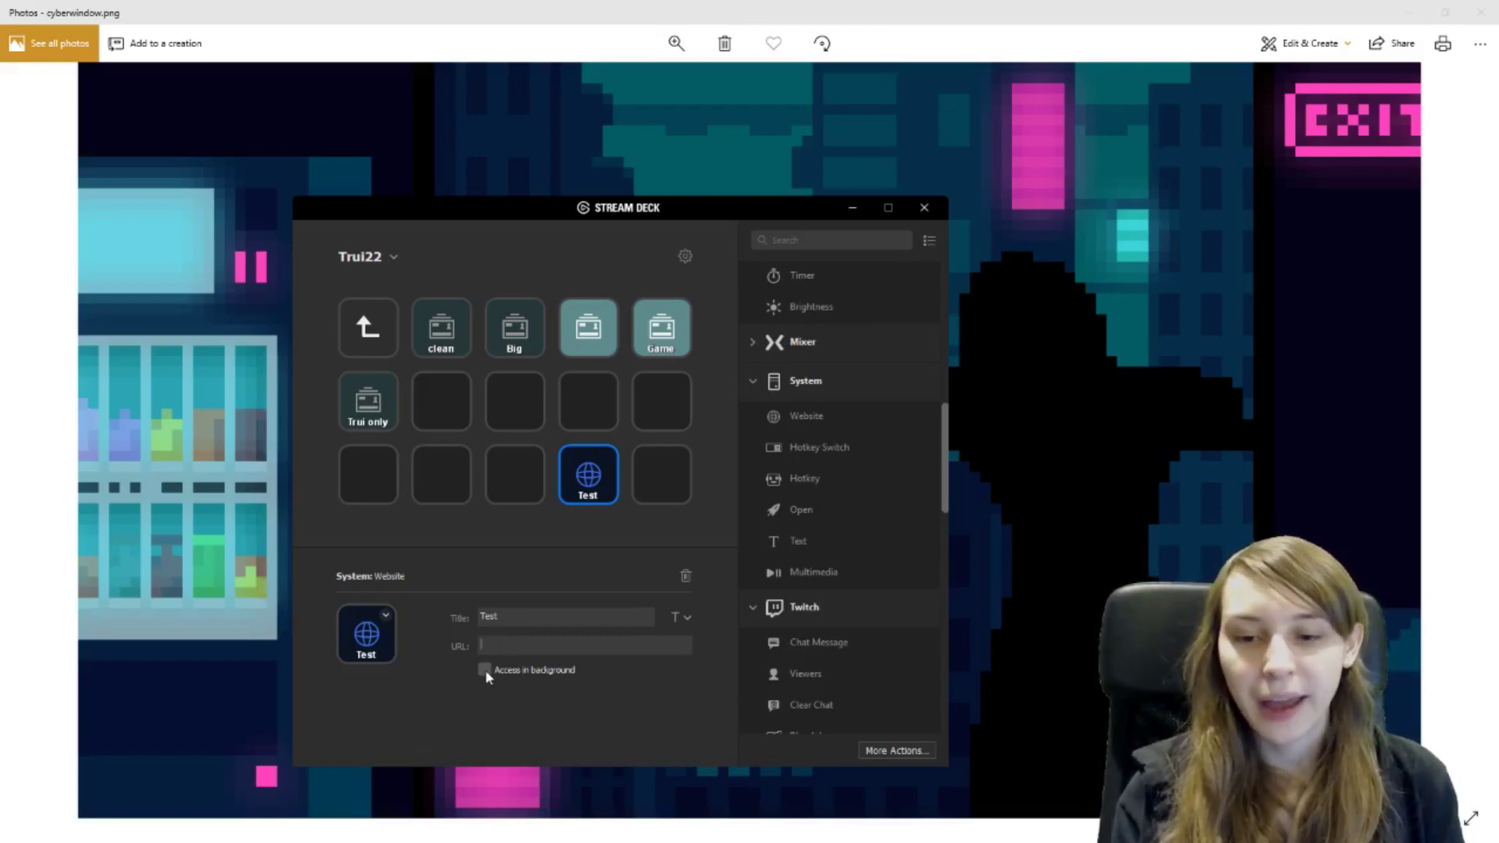
click(485, 670)
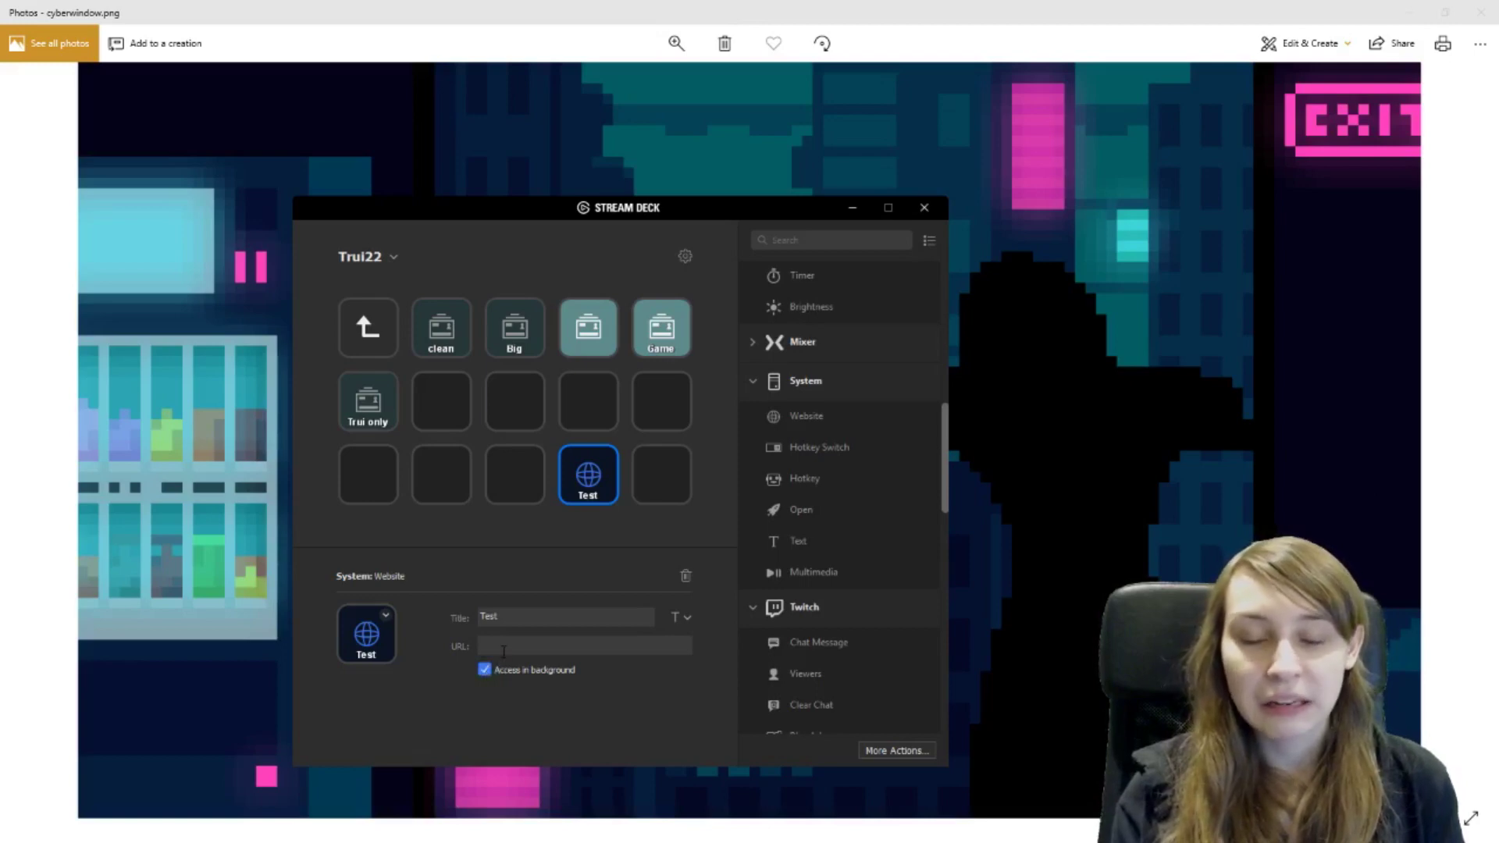
click(662, 474)
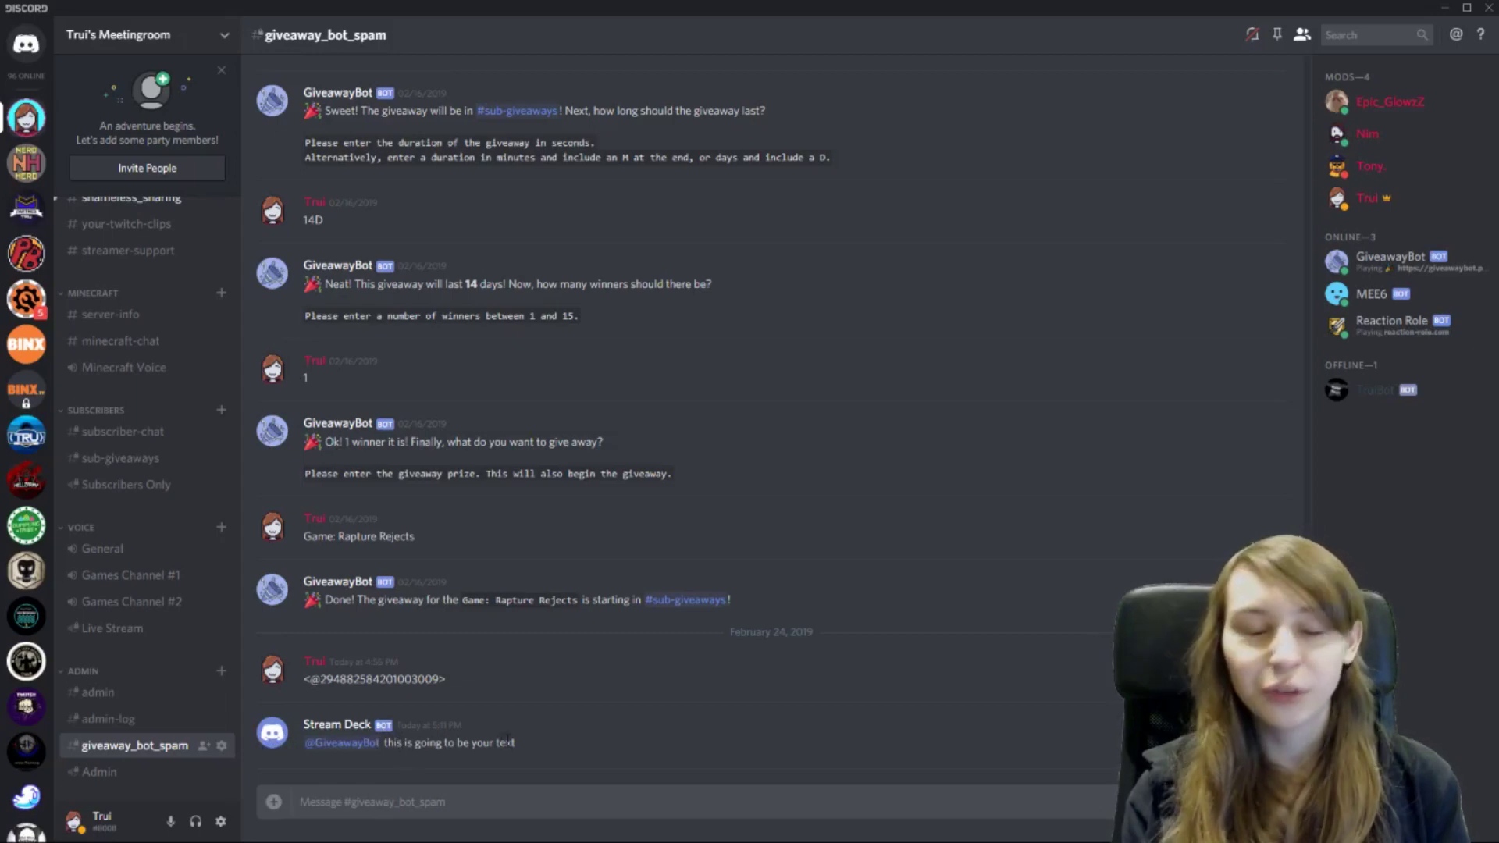
drag(517, 746, 404, 756)
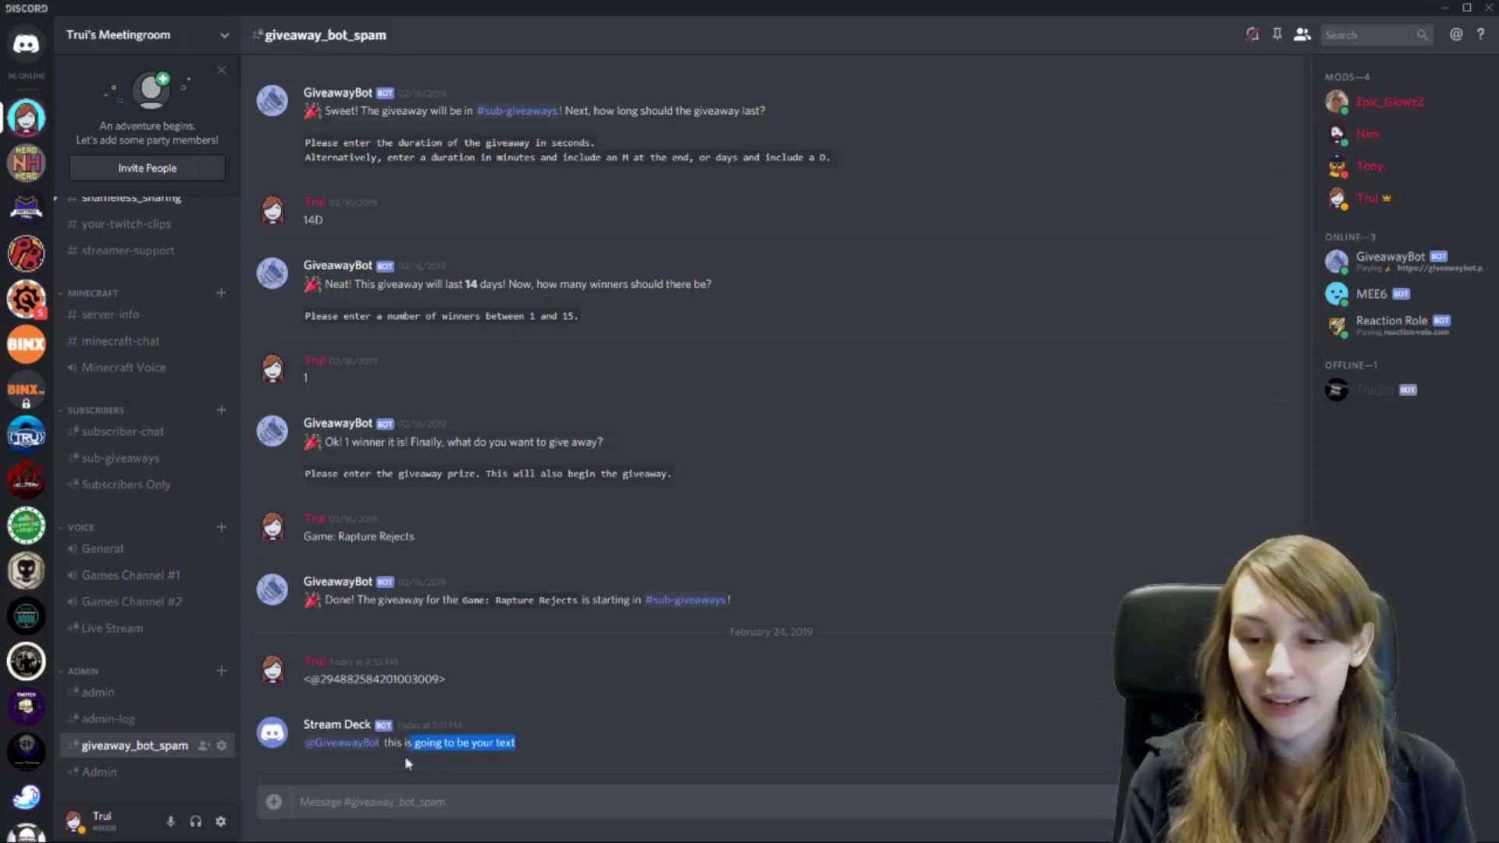
click(577, 765)
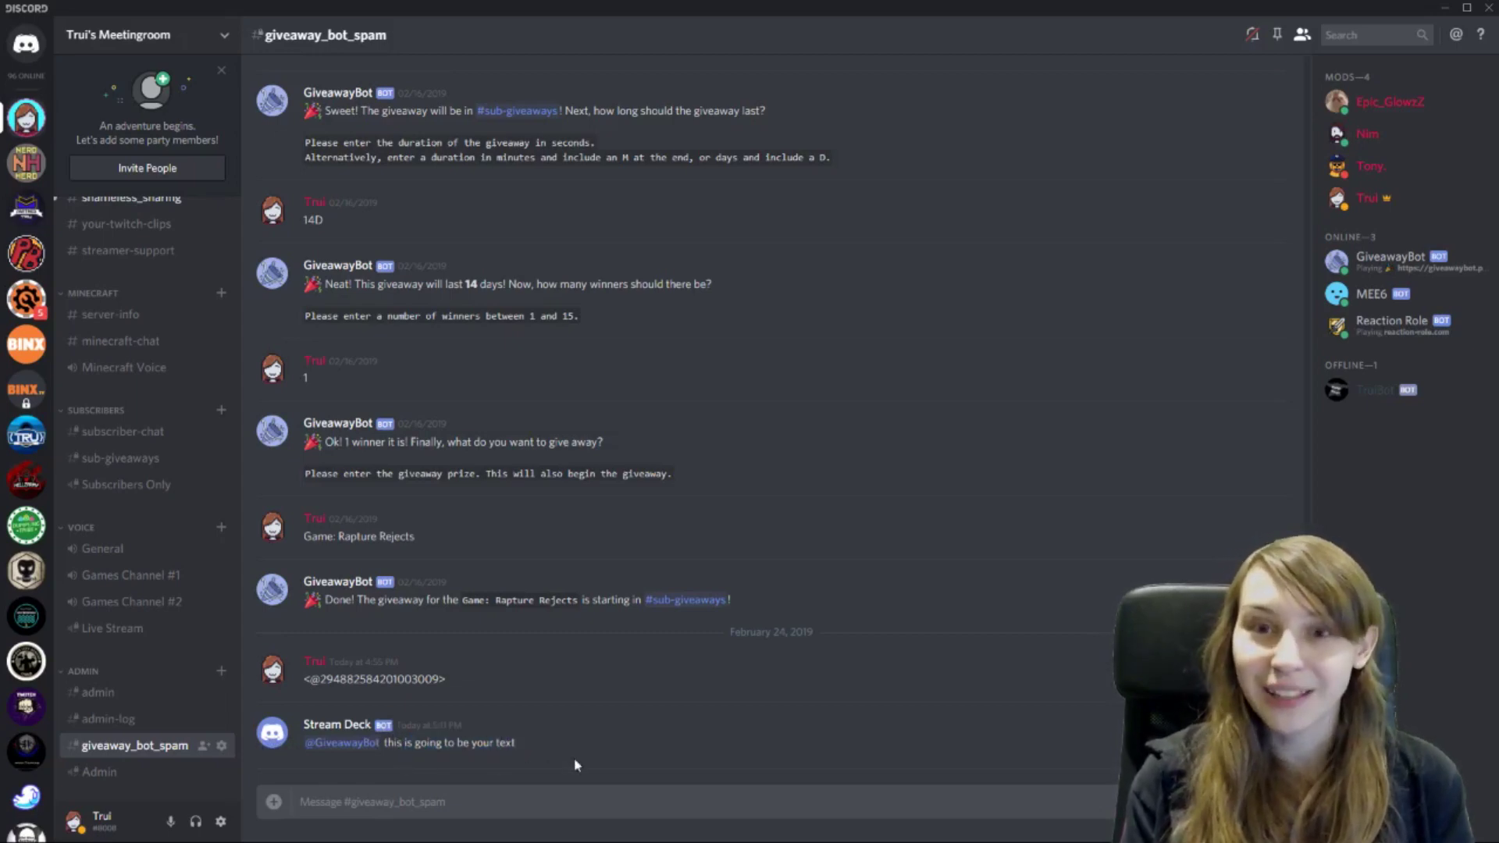